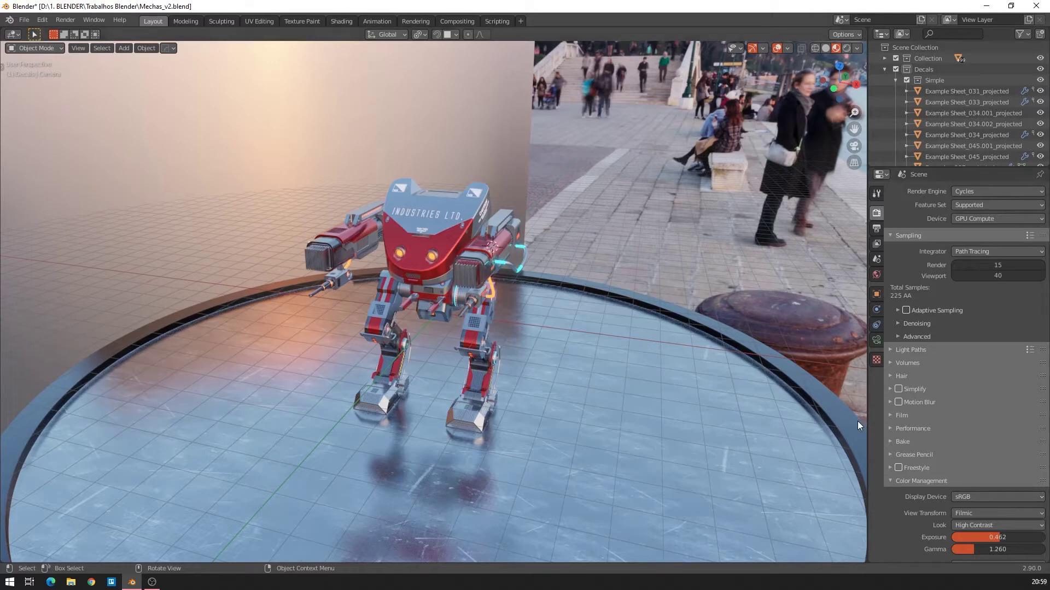
Examine the finished mech from the front and side, covering its body, arm cannons and legs.
middle_drag(722, 411, 684, 410)
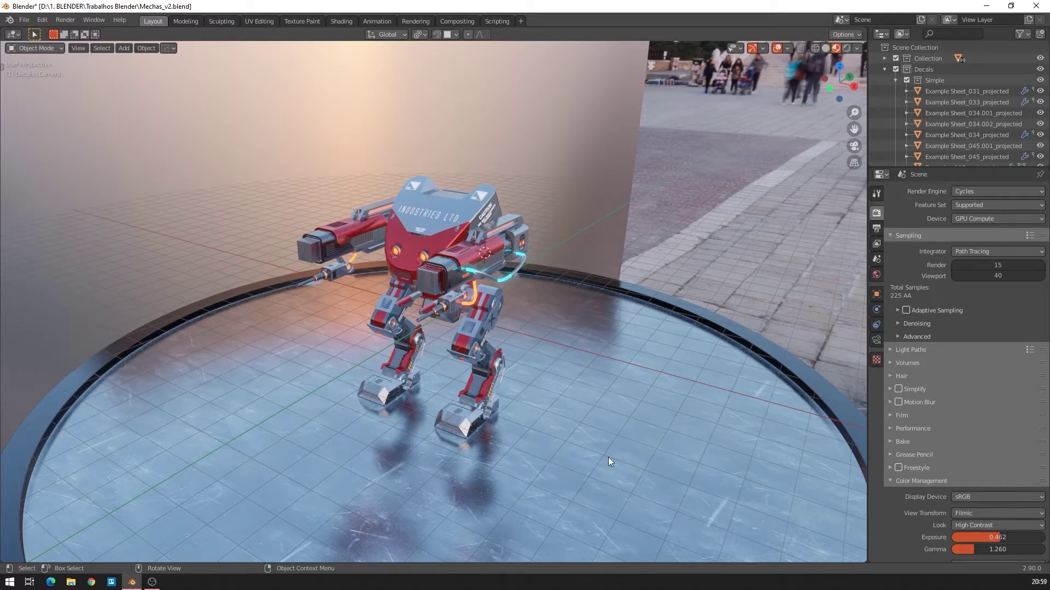
middle_drag(627, 415, 588, 428)
scroll(587, 418, up, 5)
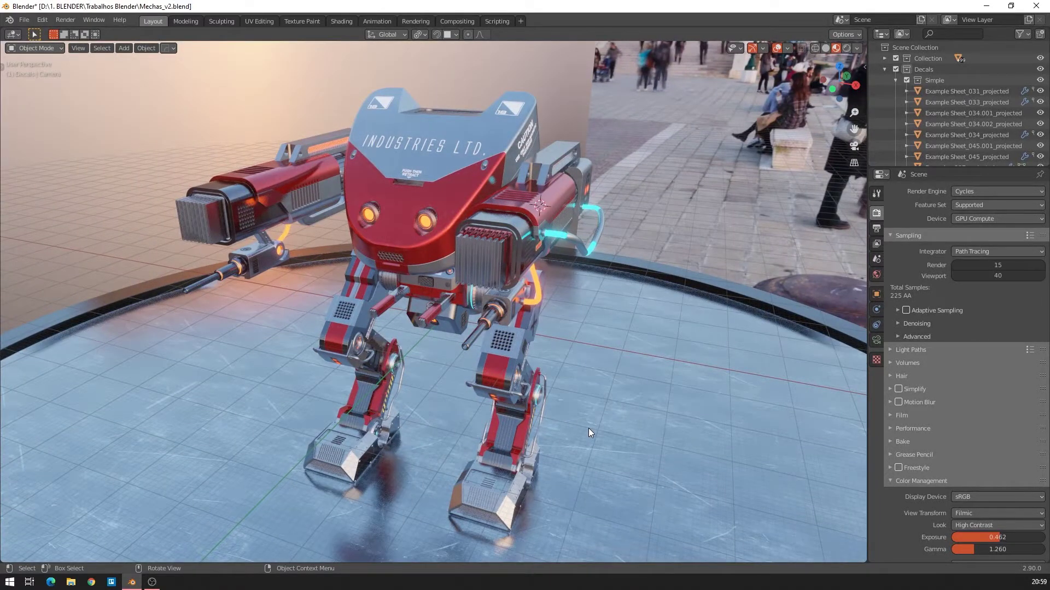
middle_drag(589, 429, 532, 420)
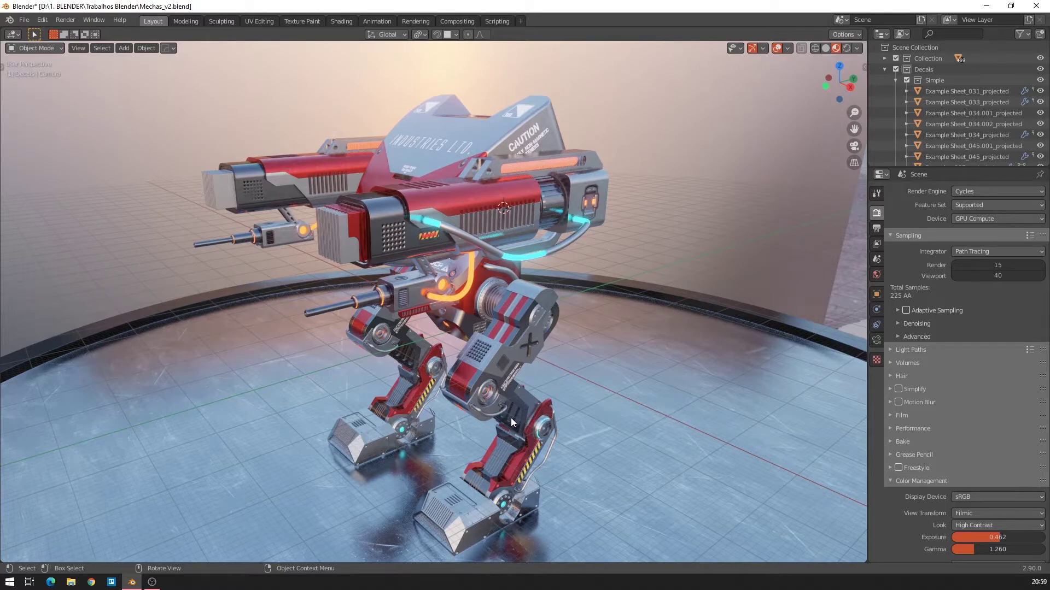
middle_drag(467, 369, 494, 380)
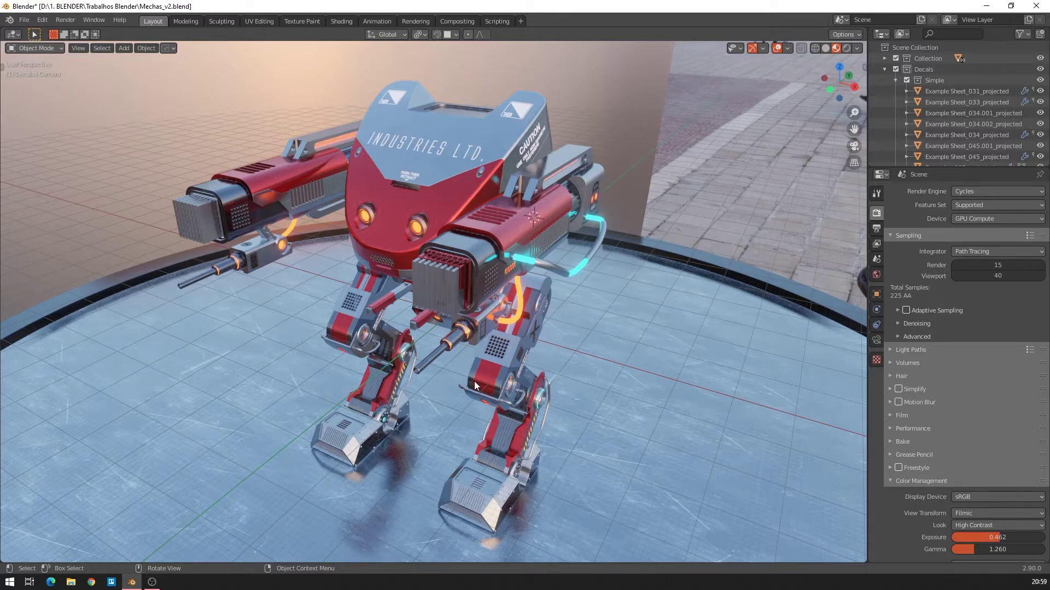
middle_drag(478, 379, 416, 365)
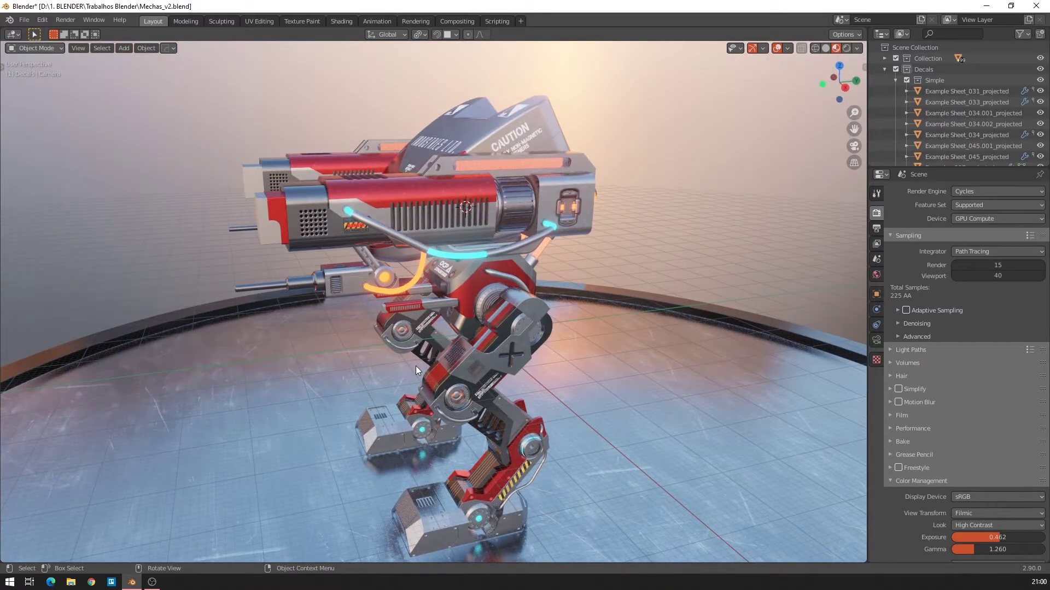
middle_drag(360, 359, 409, 369)
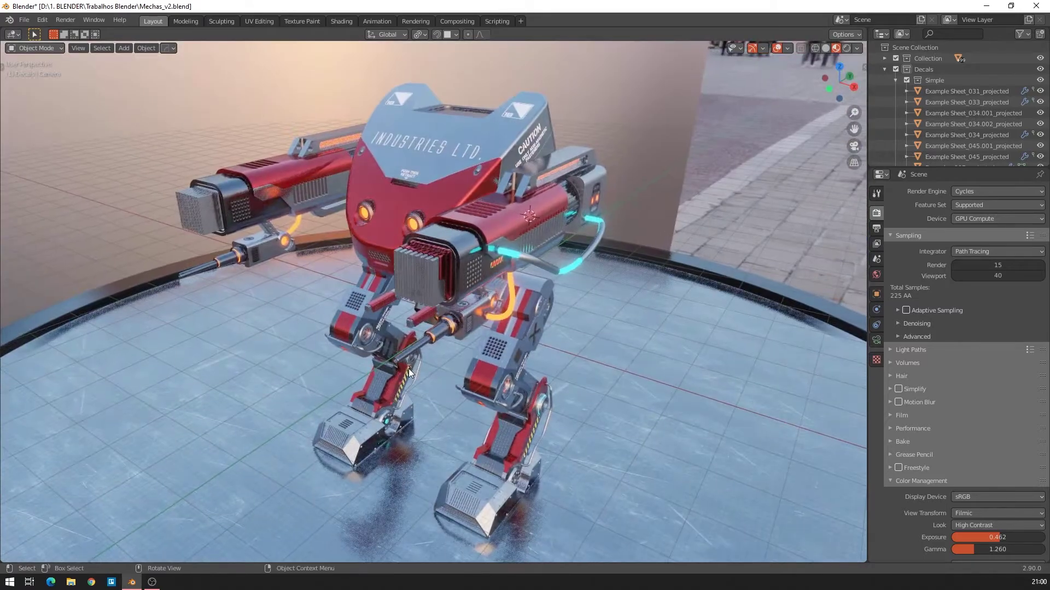
middle_drag(398, 368, 320, 365)
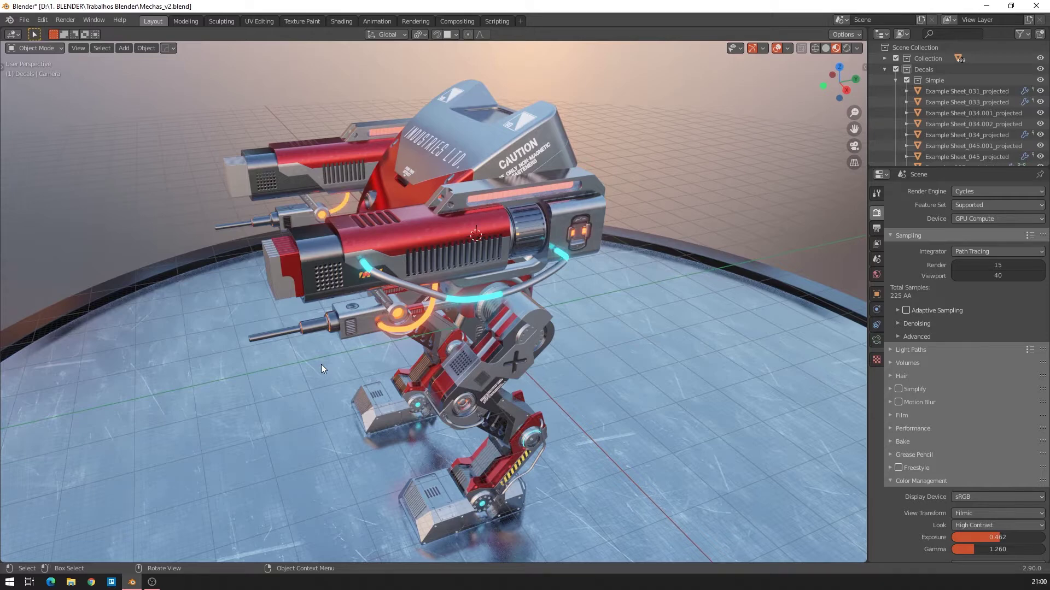
middle_drag(327, 359, 425, 306)
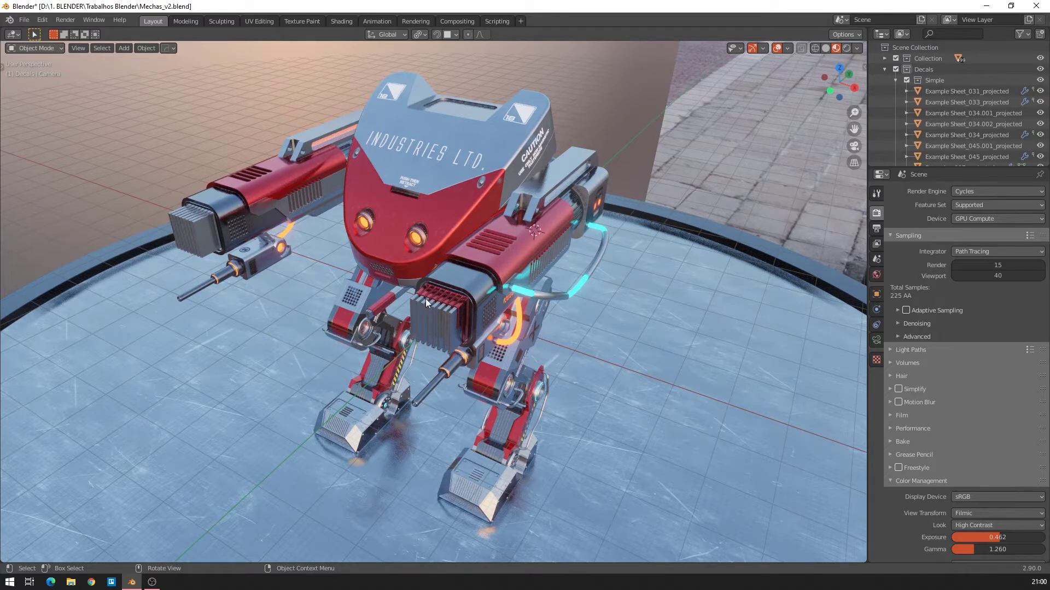
Inspect the mech's hips, thighs, knee joints and feet up close from several angles.
middle_drag(411, 310, 347, 256)
scroll(438, 283, up, 3)
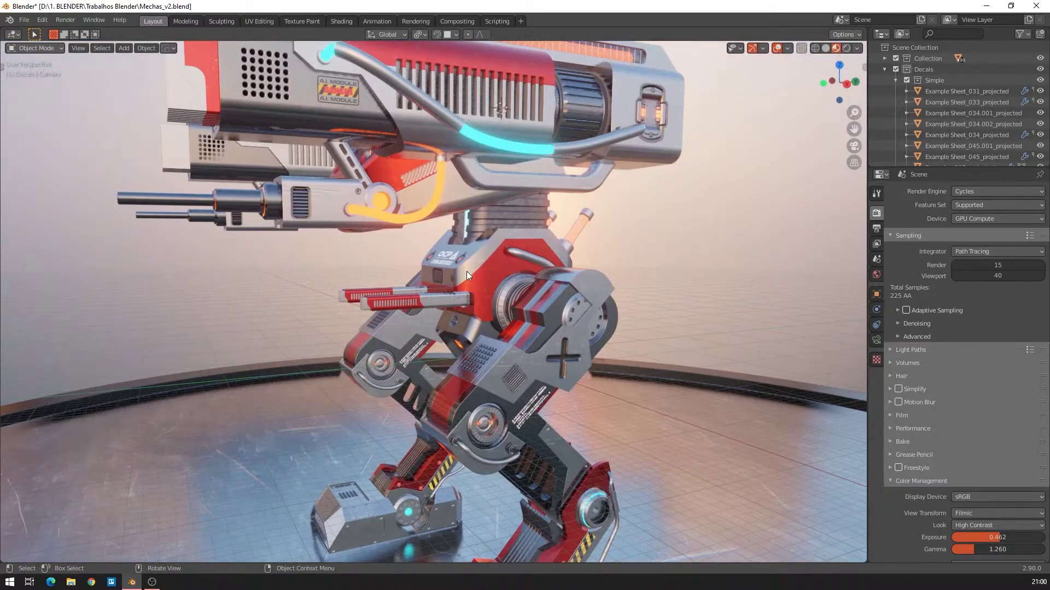
shift+middle_drag(461, 261, 405, 205)
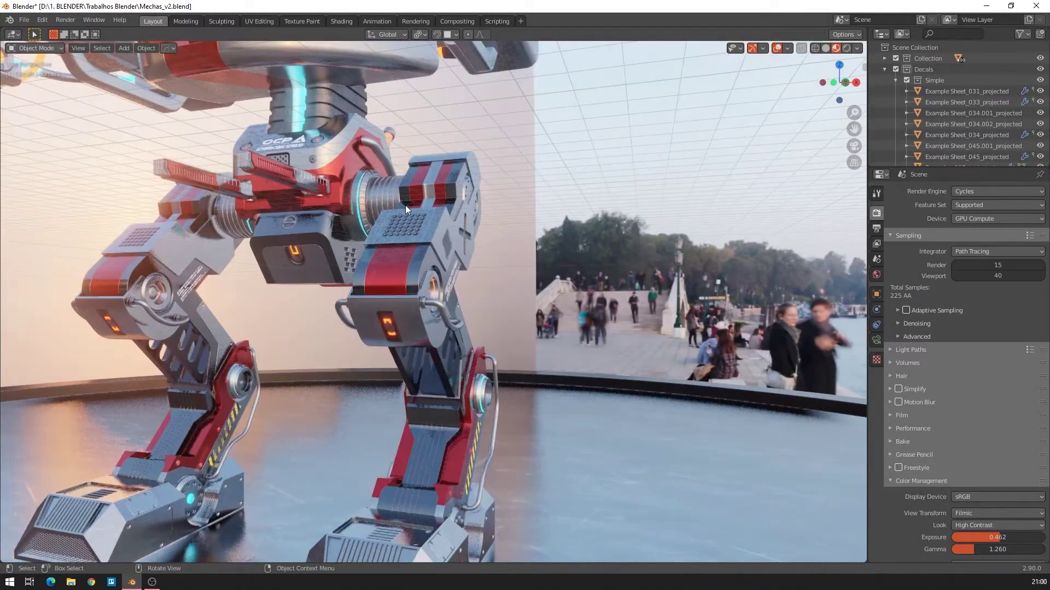
middle_drag(406, 226, 340, 244)
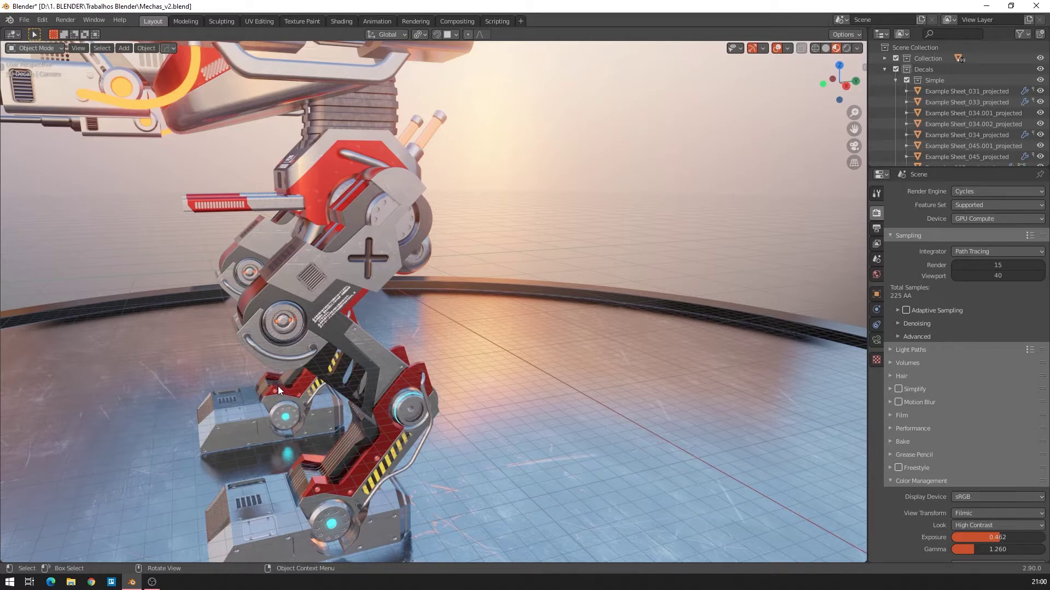
middle_drag(277, 386, 432, 201)
scroll(440, 199, up, 5)
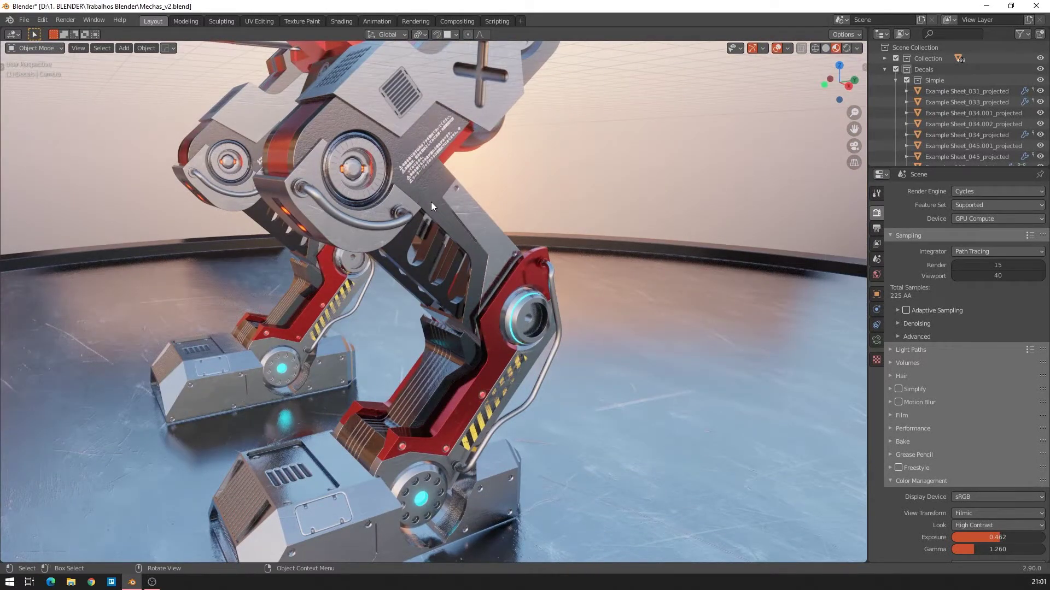
shift+middle_drag(465, 179, 441, 258)
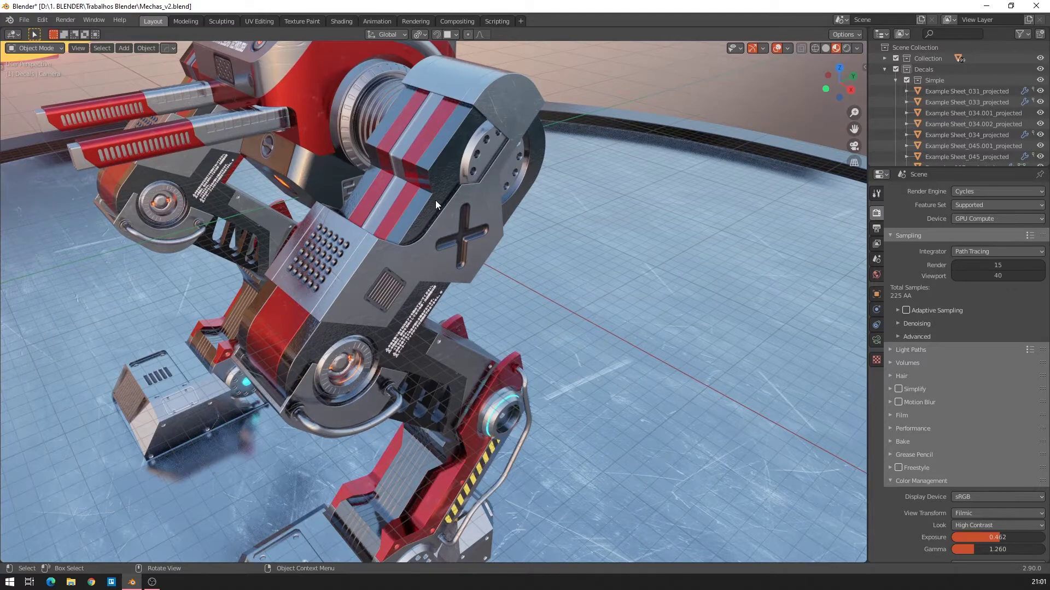
mouse_move(435, 200)
middle_down()
mouse_move(392, 197)
mouse_move(424, 192)
middle_up()
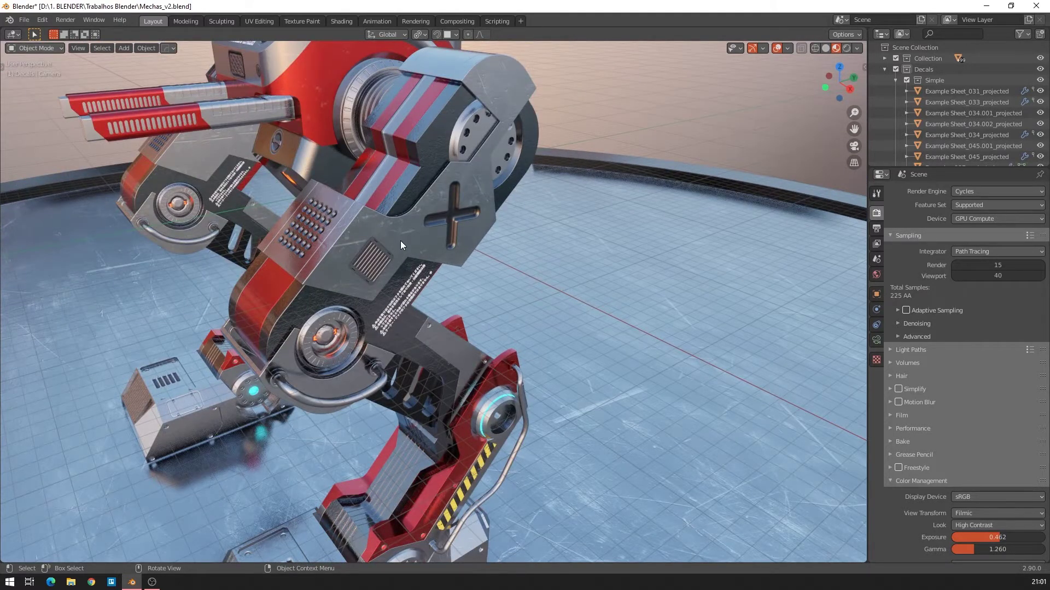
scroll(400, 240, down, 5)
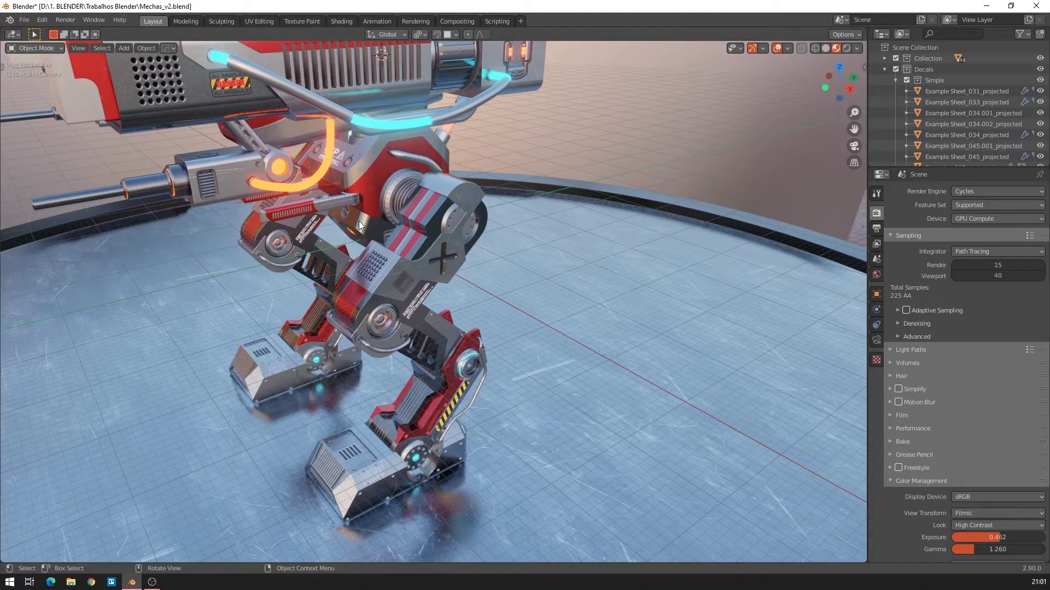
Compare the mech's leg structure in front and side views, following the joints from hip to foot.
middle_drag(359, 222, 448, 222)
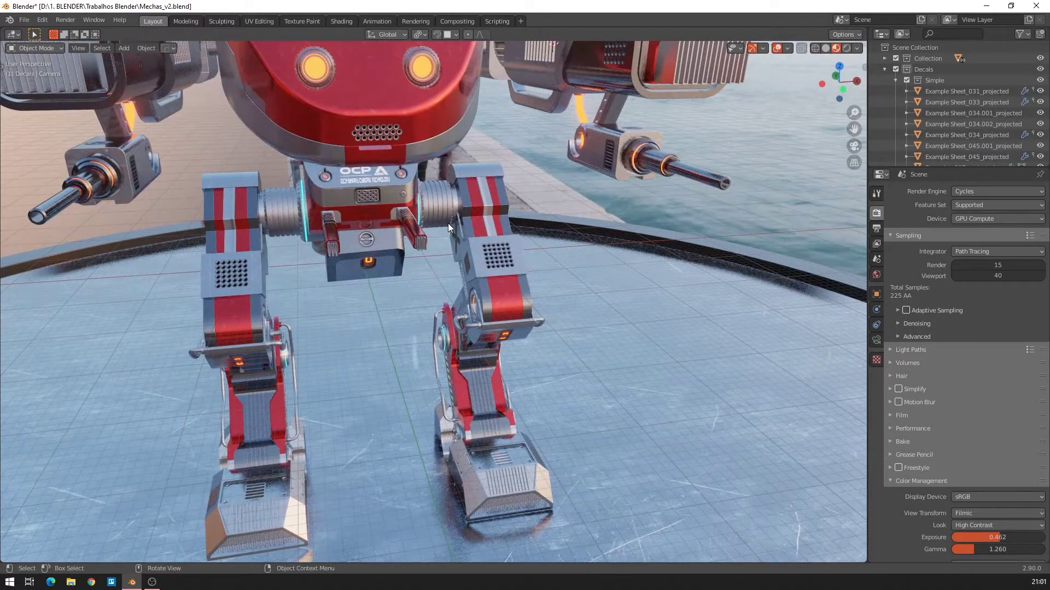
key(KP_1)
scroll(448, 223, down, 4)
middle_drag(518, 225, 492, 252)
scroll(353, 214, up, 5)
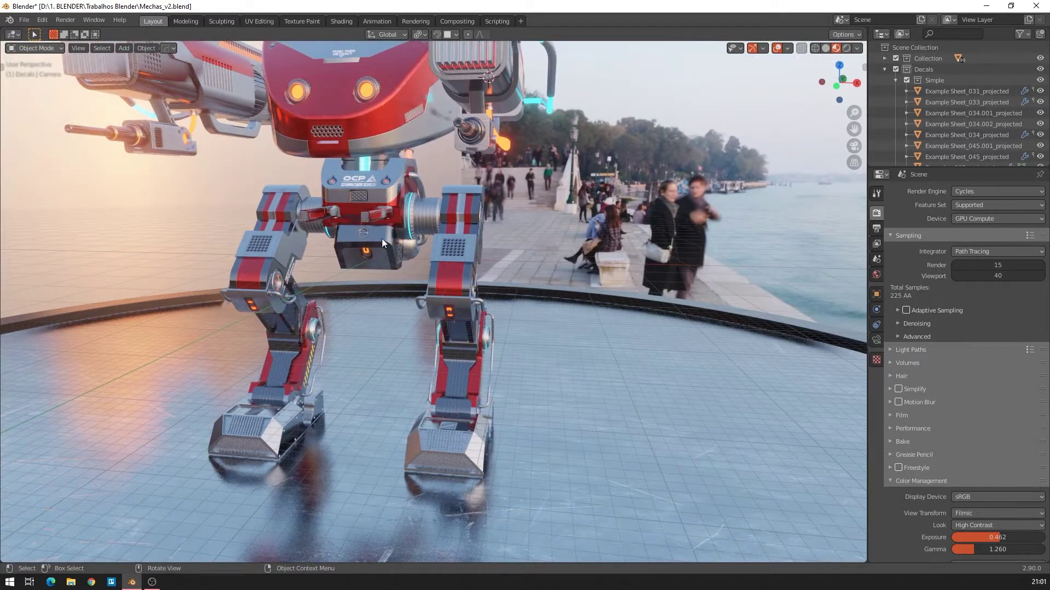
middle_drag(454, 210, 400, 241)
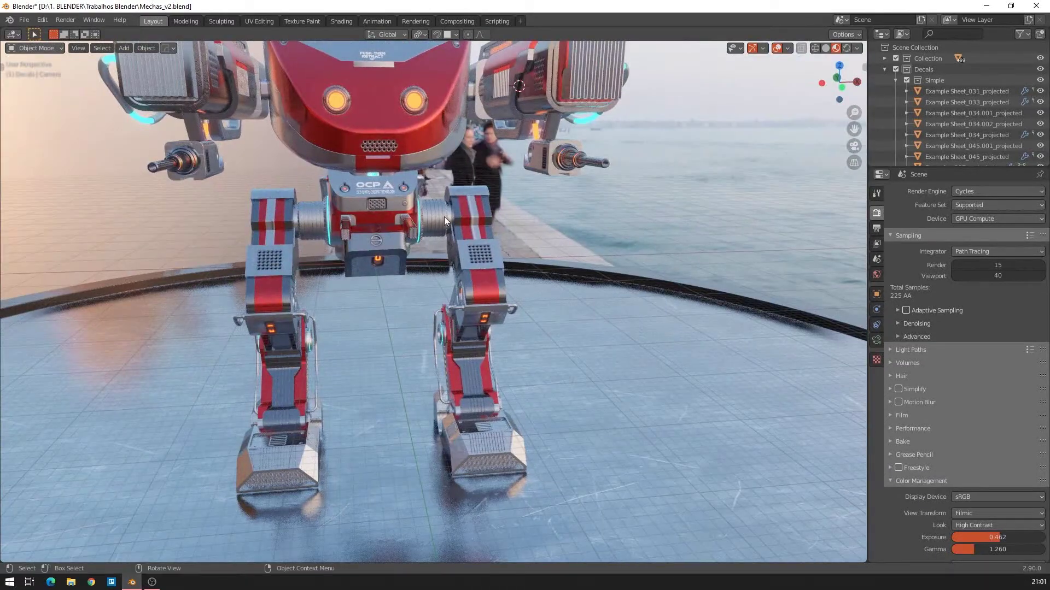
middle_drag(451, 209, 344, 198)
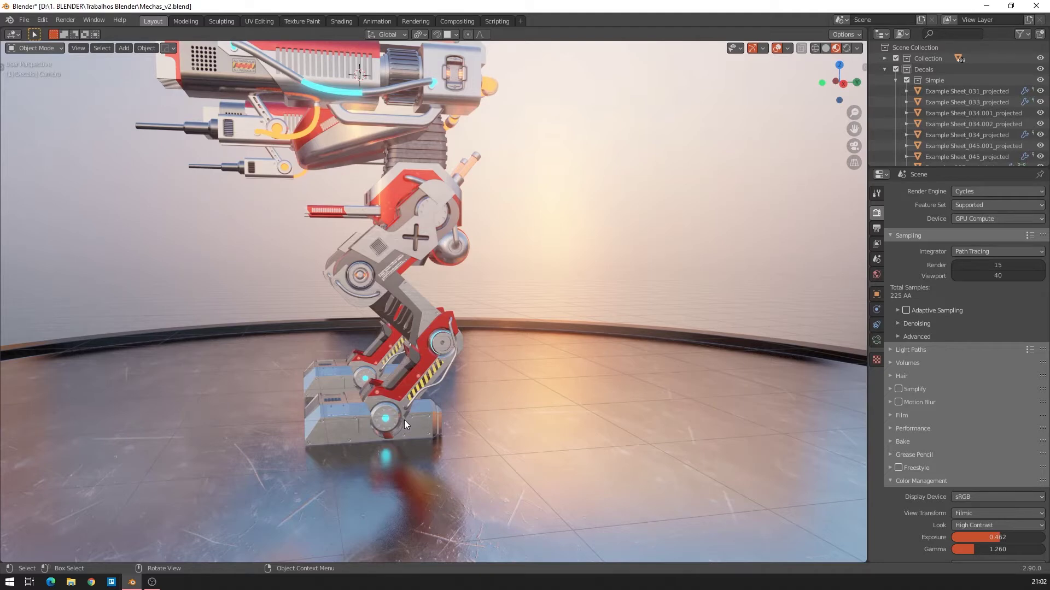
middle_drag(446, 294, 518, 297)
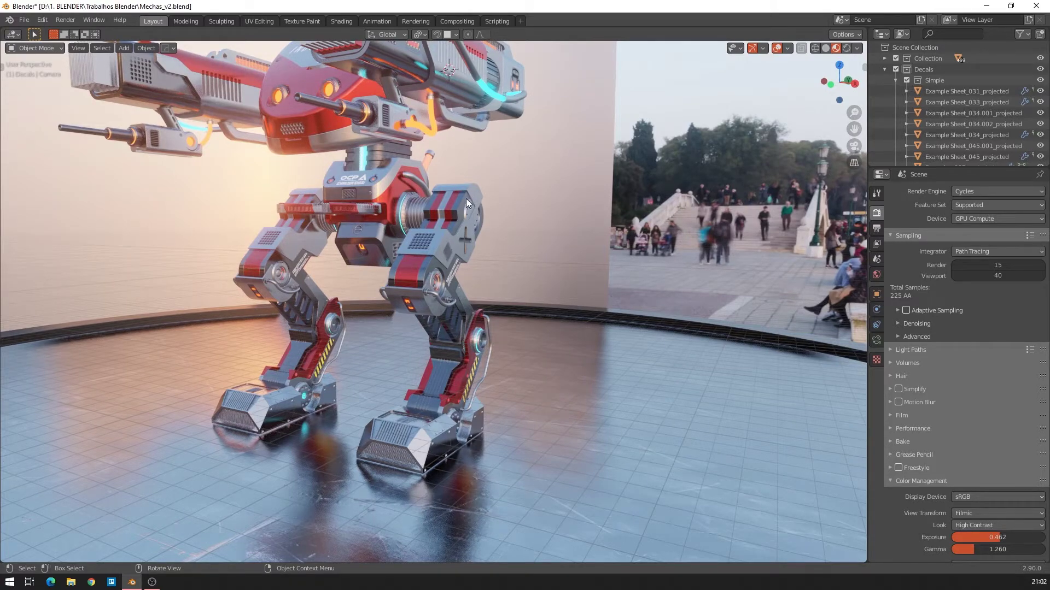
middle_drag(539, 294, 372, 272)
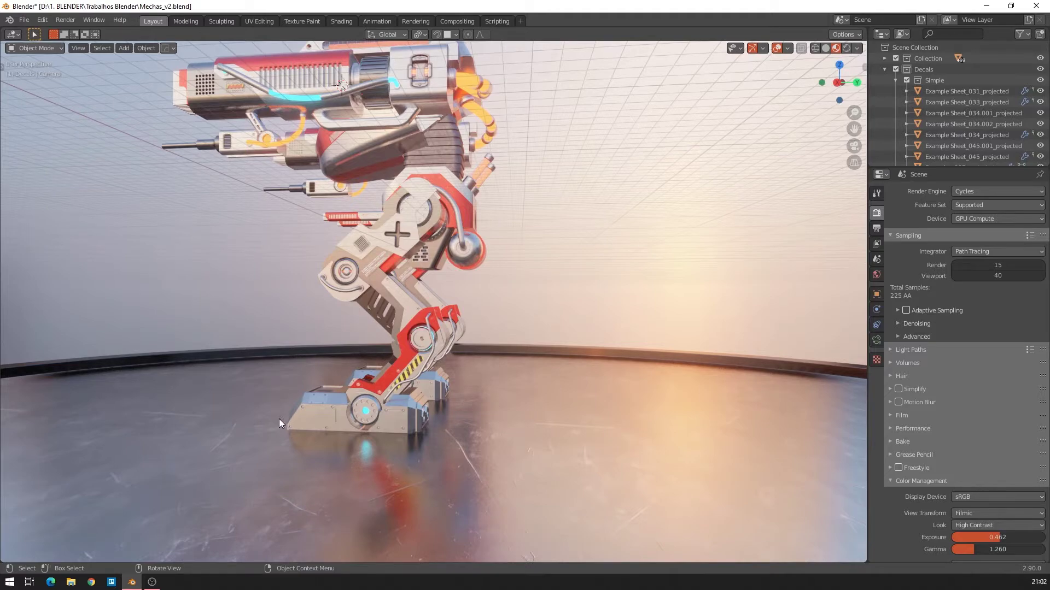
middle_drag(383, 400, 397, 321)
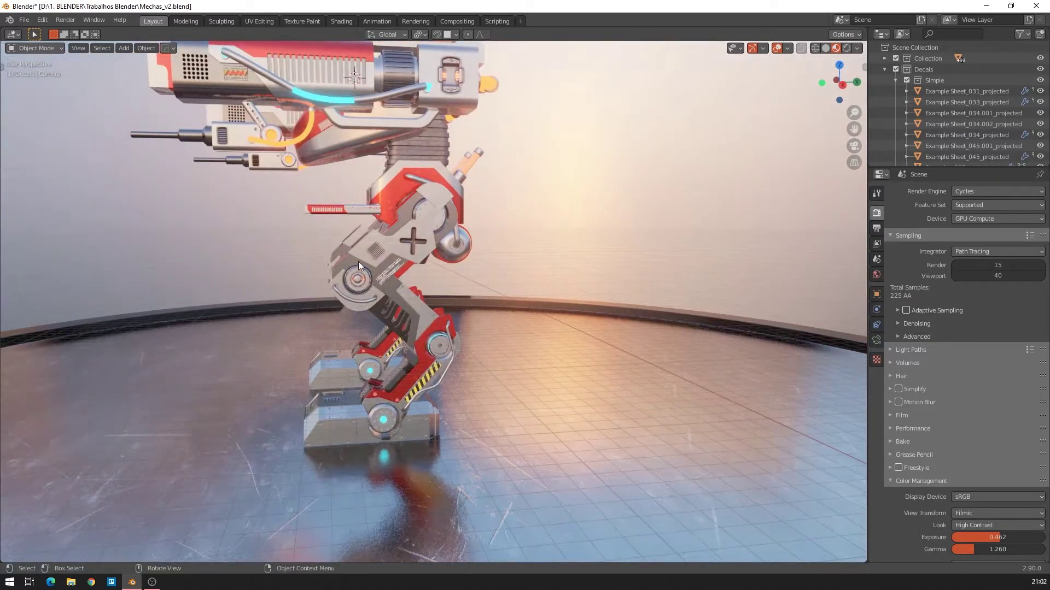
middle_drag(444, 227, 464, 245)
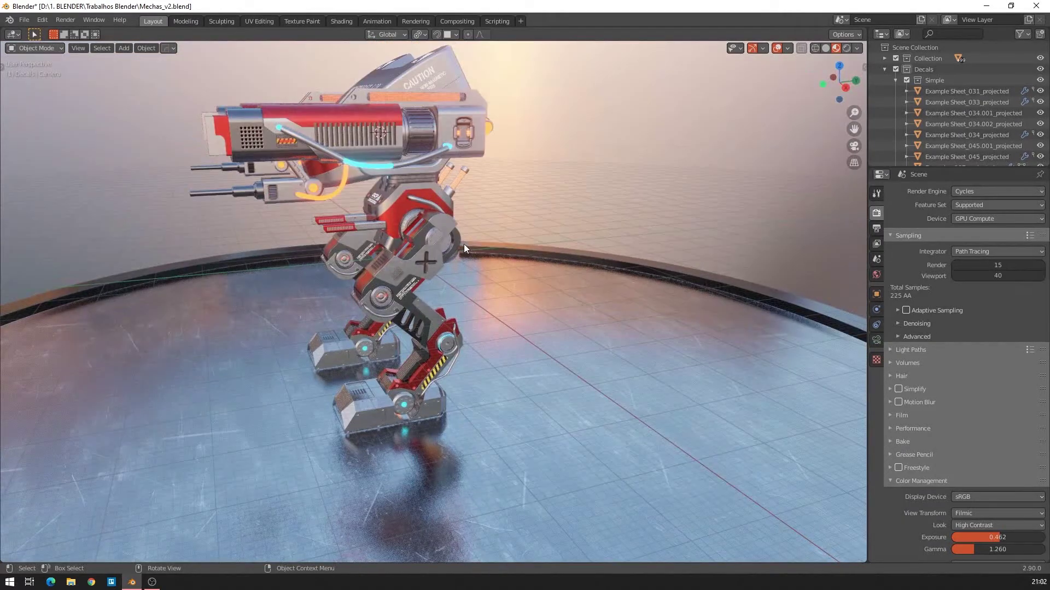
scroll(452, 262, up, 3)
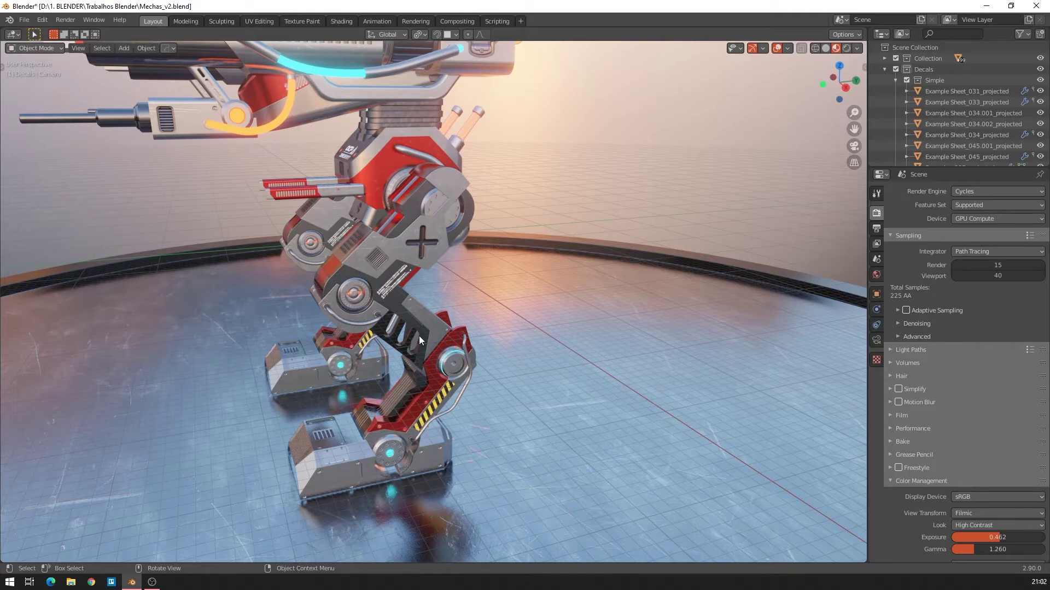
Switch to Chrome, search Google Images for "dinossauro" and preview the dark Indoraptor toy picture.
click(91, 582)
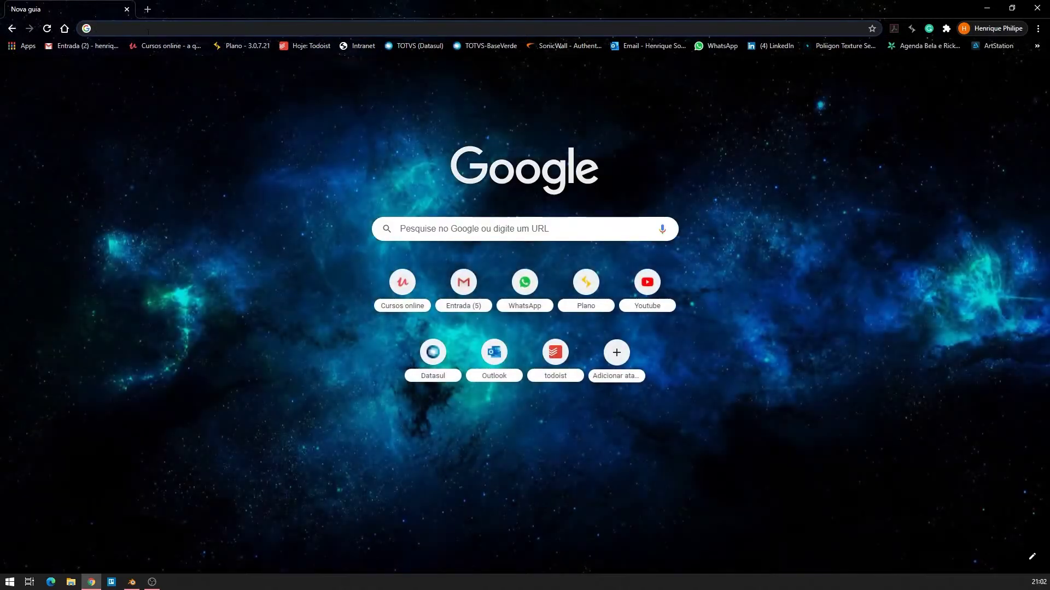
text(din)
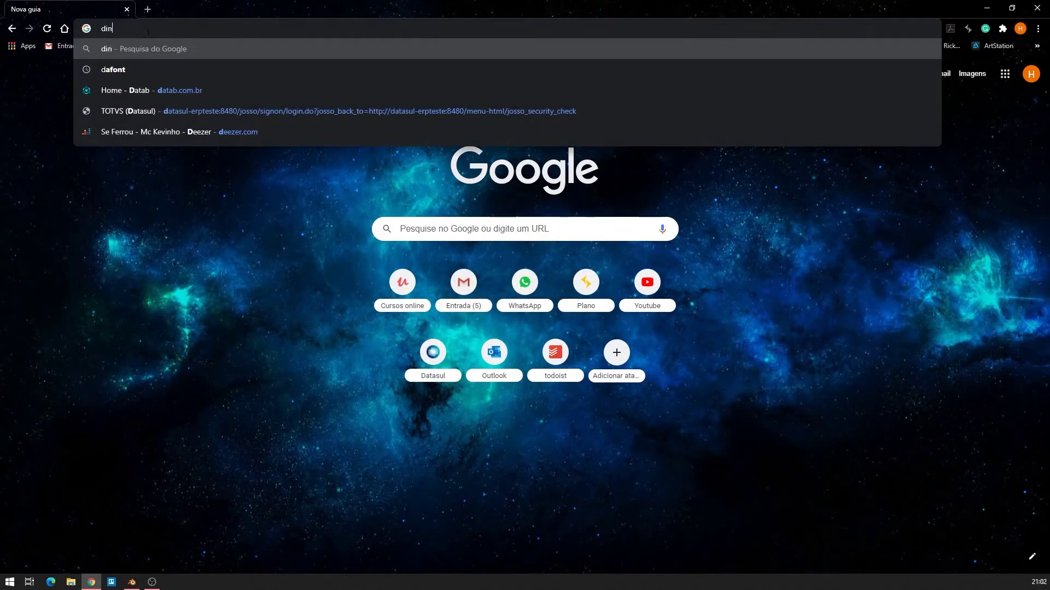
text(ossauro)
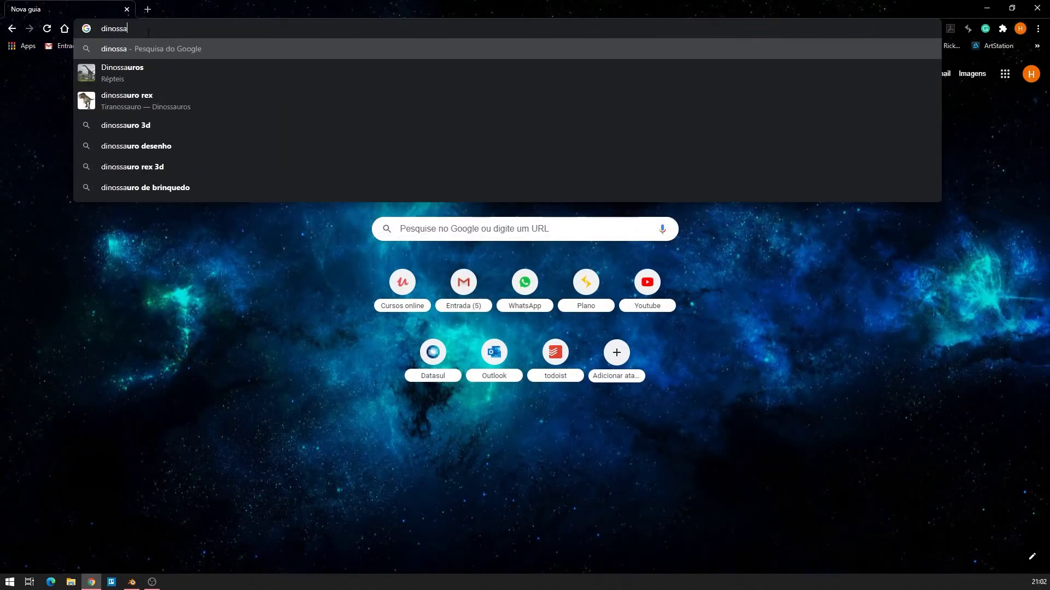
key(Return)
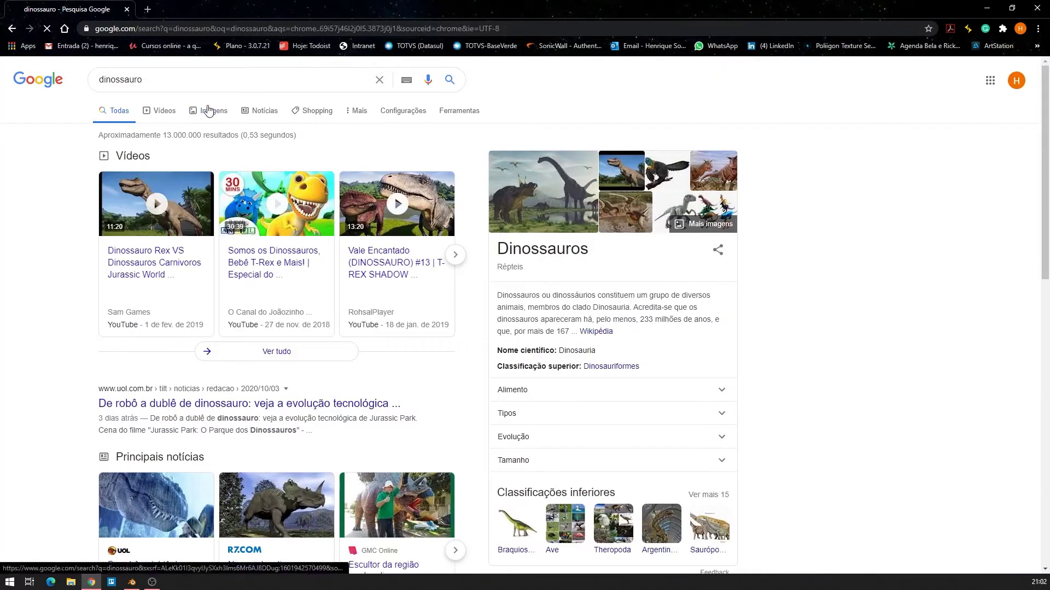
click(211, 109)
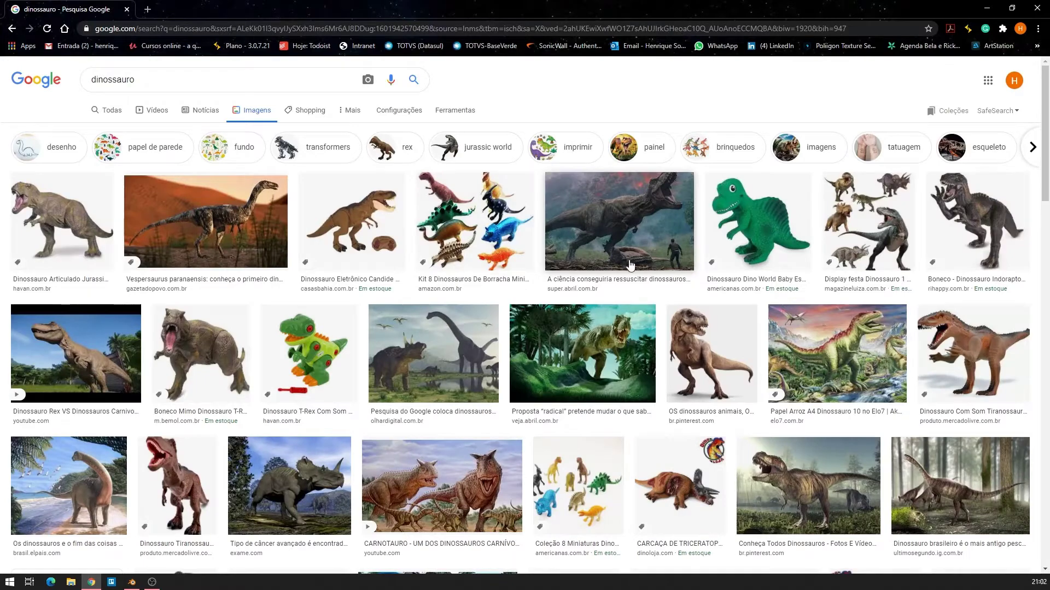
click(981, 229)
Browse further dinosaur image results for leg references and preview the green Tyrannosaurus Rex toy.
scroll(481, 287, down, 4)
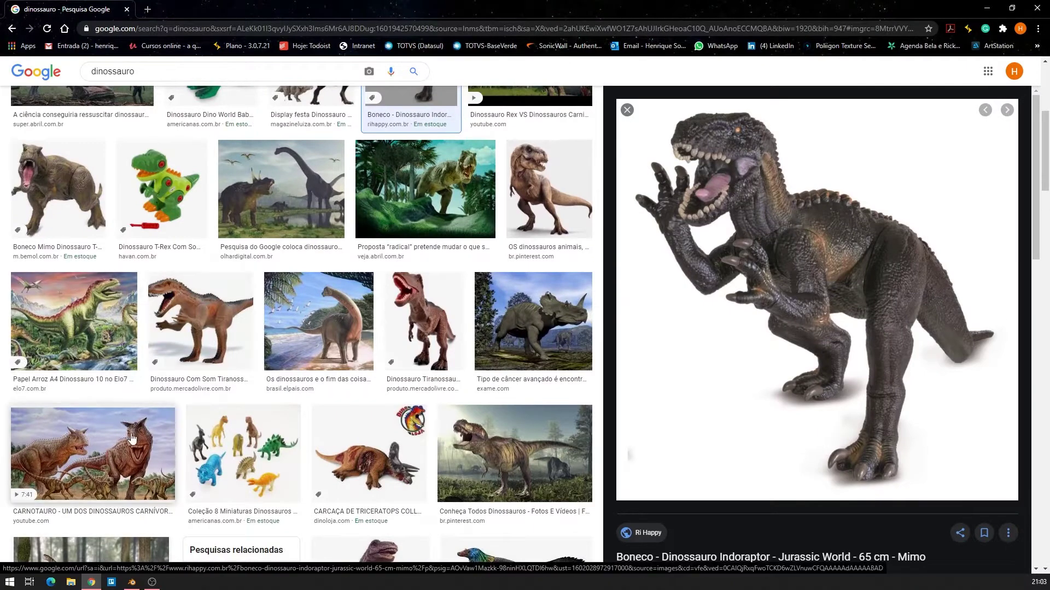
scroll(378, 432, down, 6)
scroll(386, 415, down, 3)
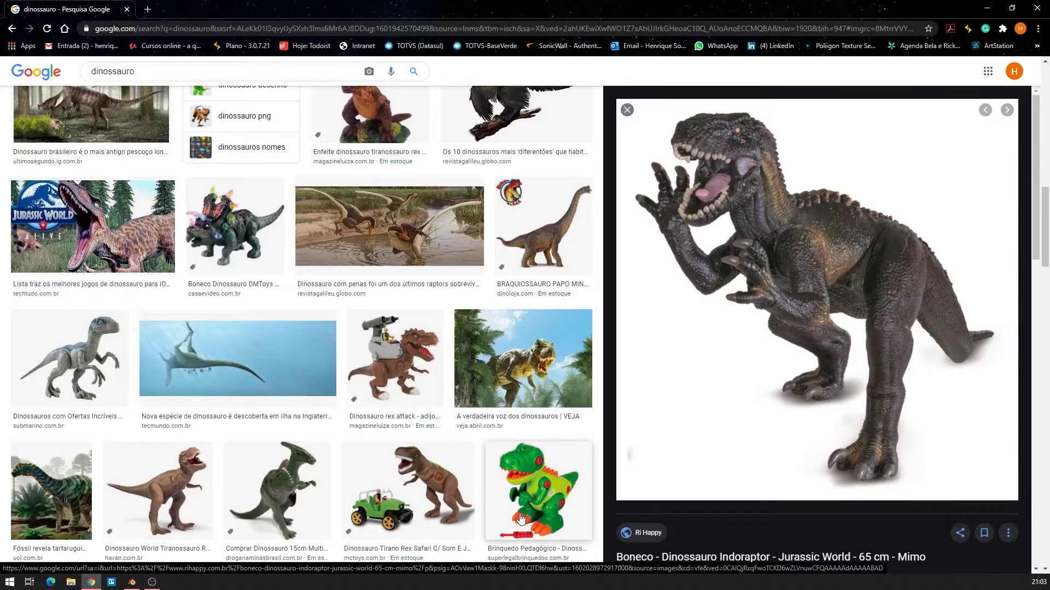
scroll(519, 476, down, 6)
scroll(359, 398, down, 6)
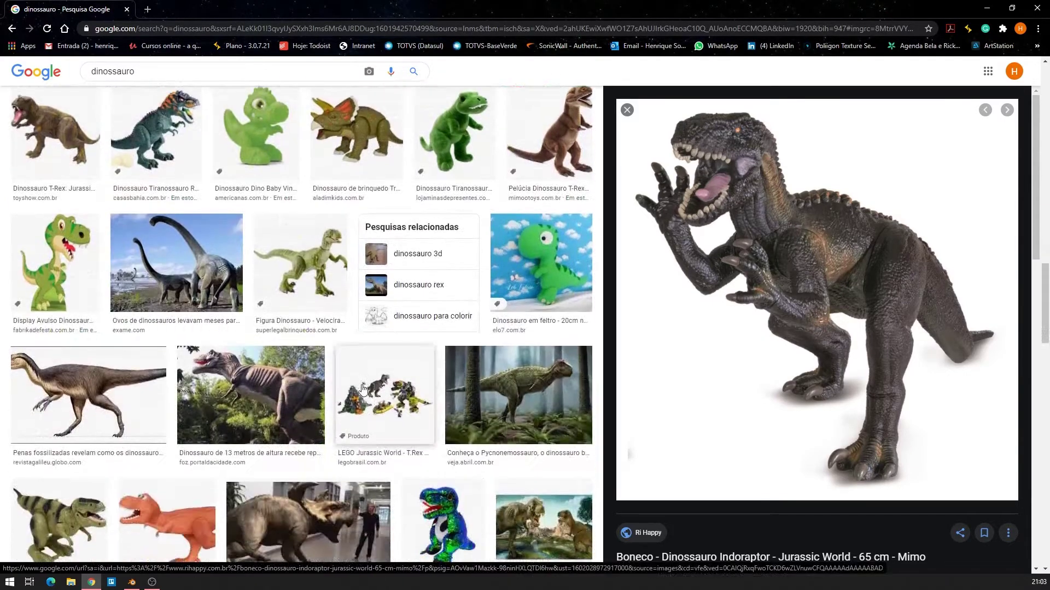
scroll(359, 398, down, 7)
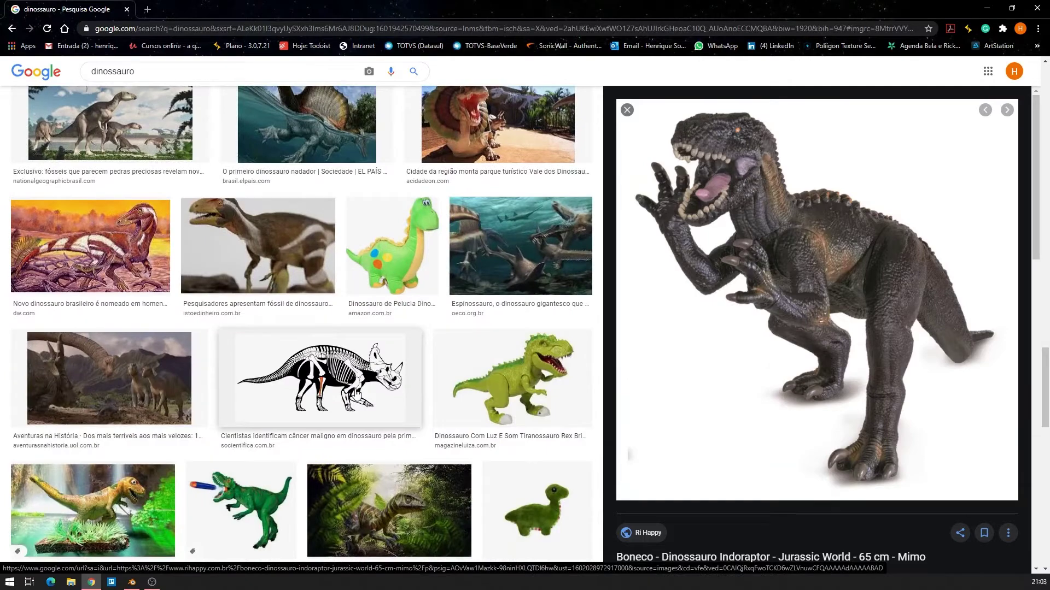
scroll(347, 393, down, 3)
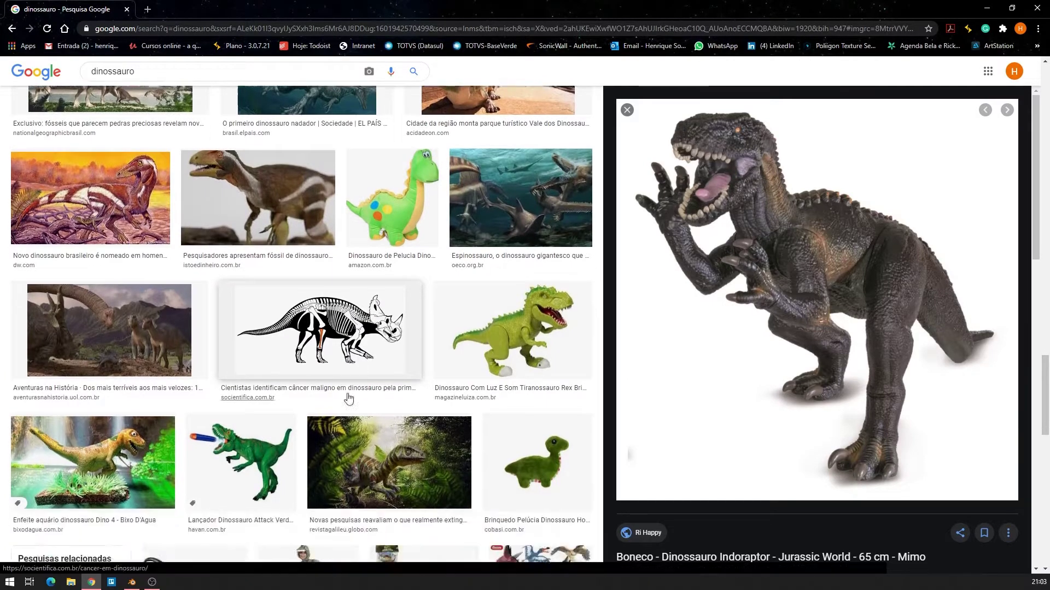
click(498, 242)
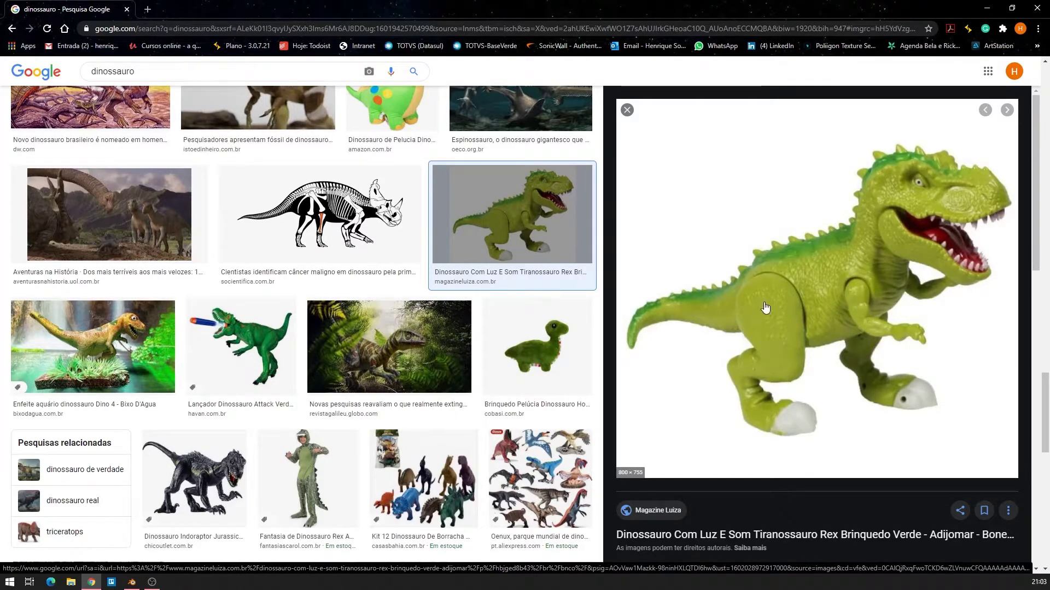
Compare the mech's leg joints in Blender with the legs of the green Tyrannosaurus toy picture in Chrome, alternating between both.
click(133, 581)
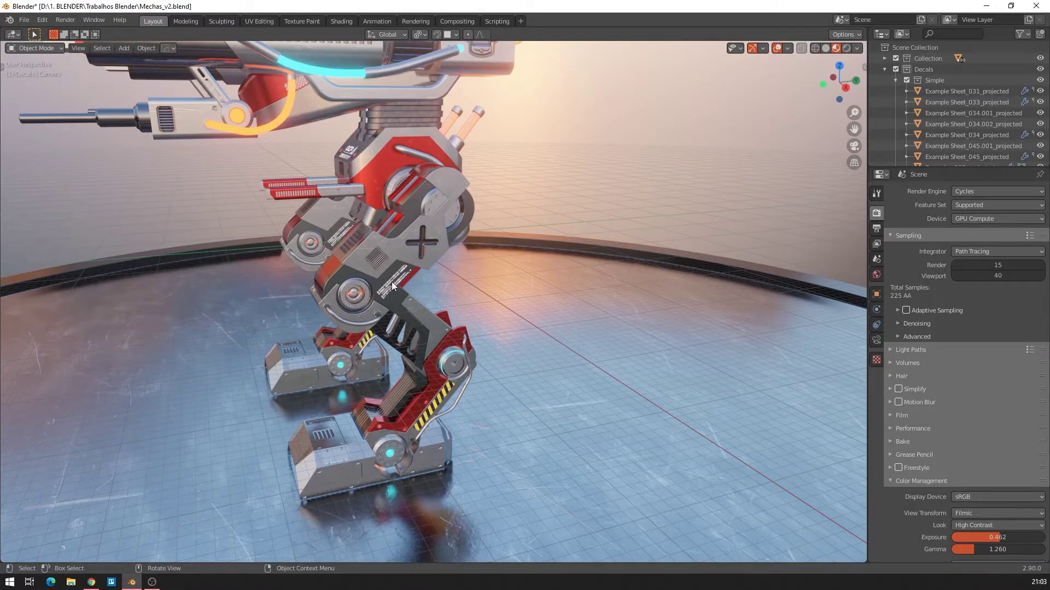
key(alt+Tab)
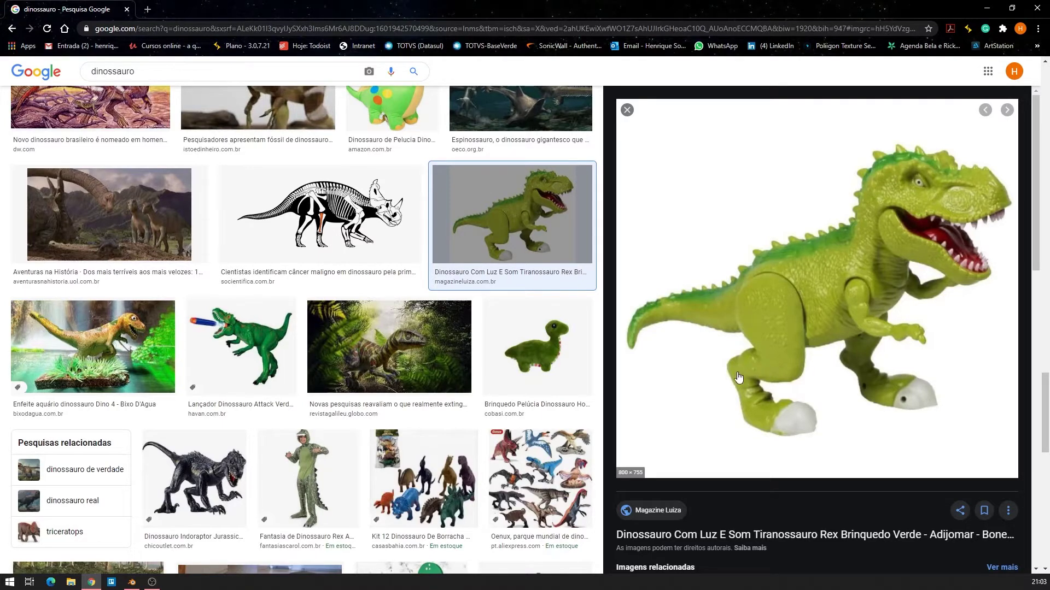
key(alt+Tab)
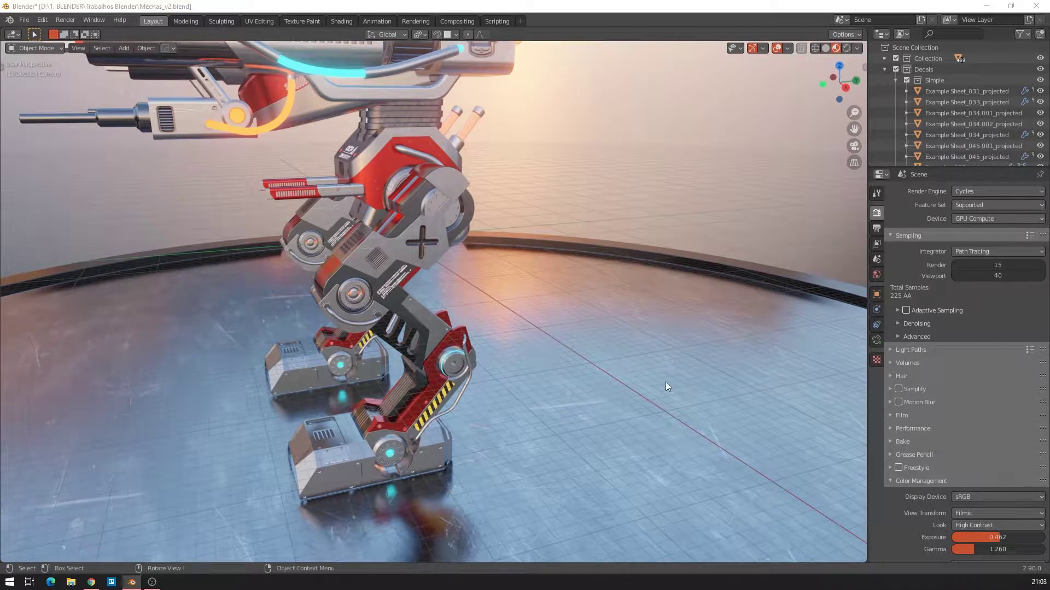
key(alt+Tab)
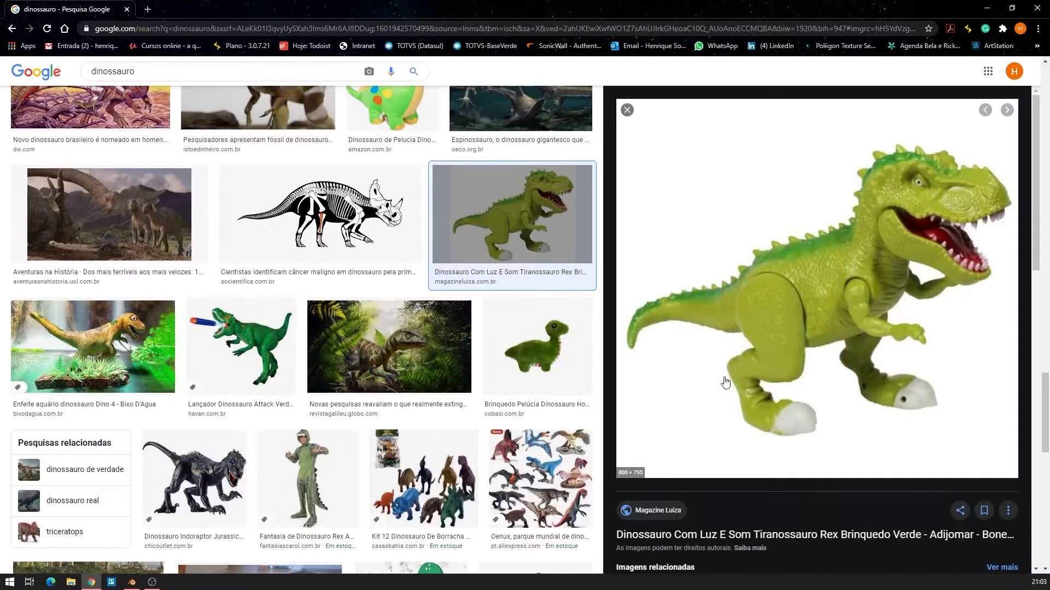
key(alt+Tab)
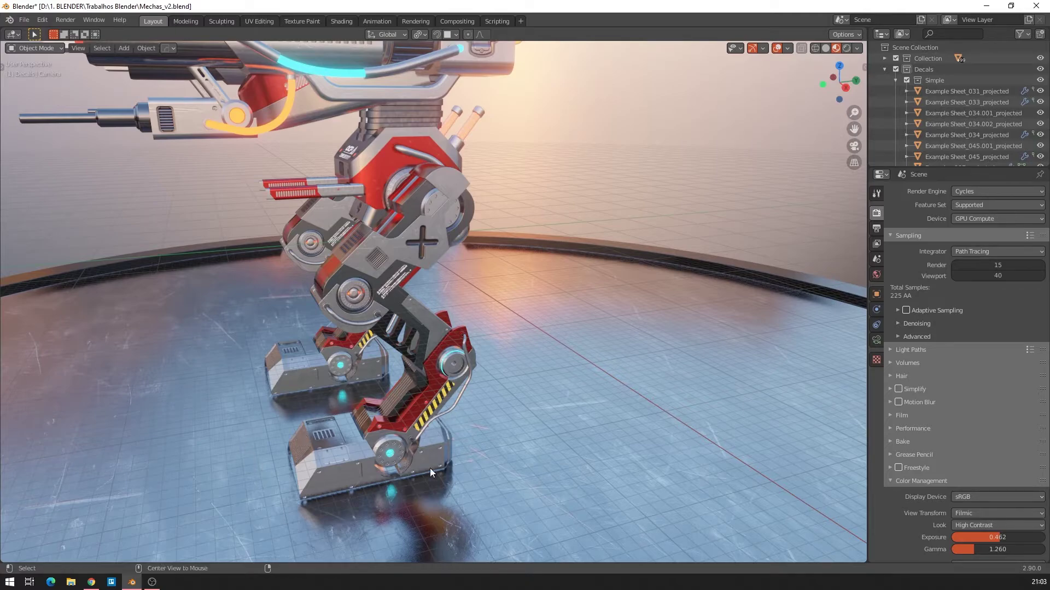
key(alt+Tab)
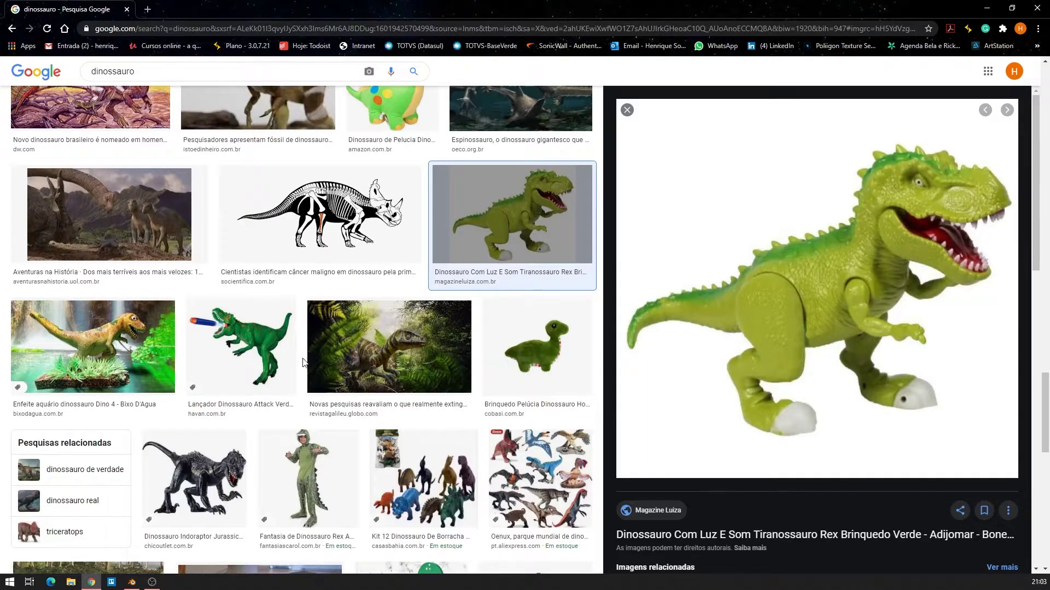
Browse further dinosaur image results and preview the Gazeta do Povo illustration of two walking dinosaurs as a leg reference.
scroll(304, 363, down, 1)
scroll(246, 419, down, 7)
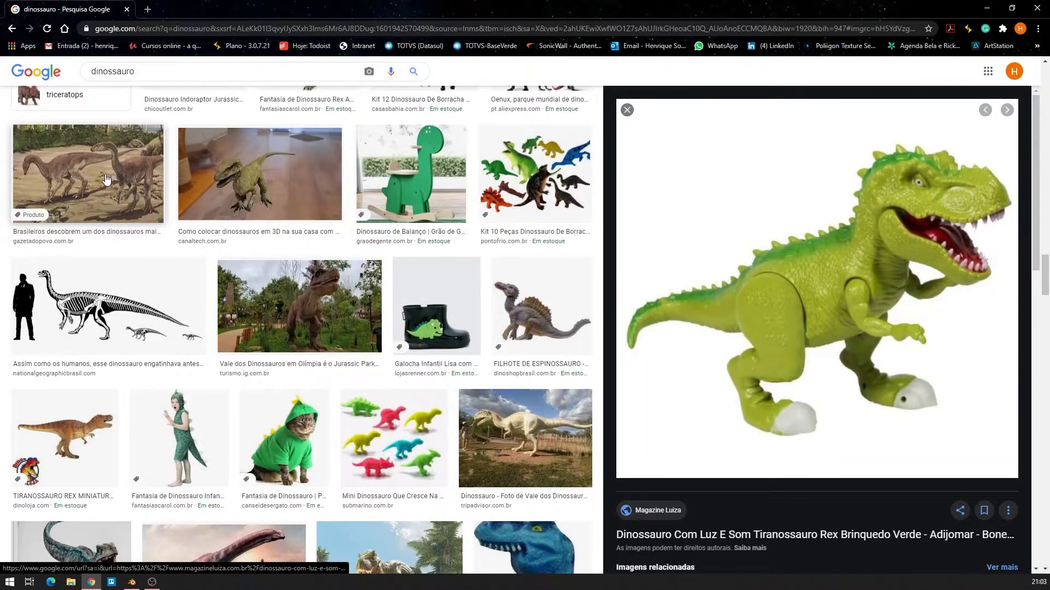
click(112, 182)
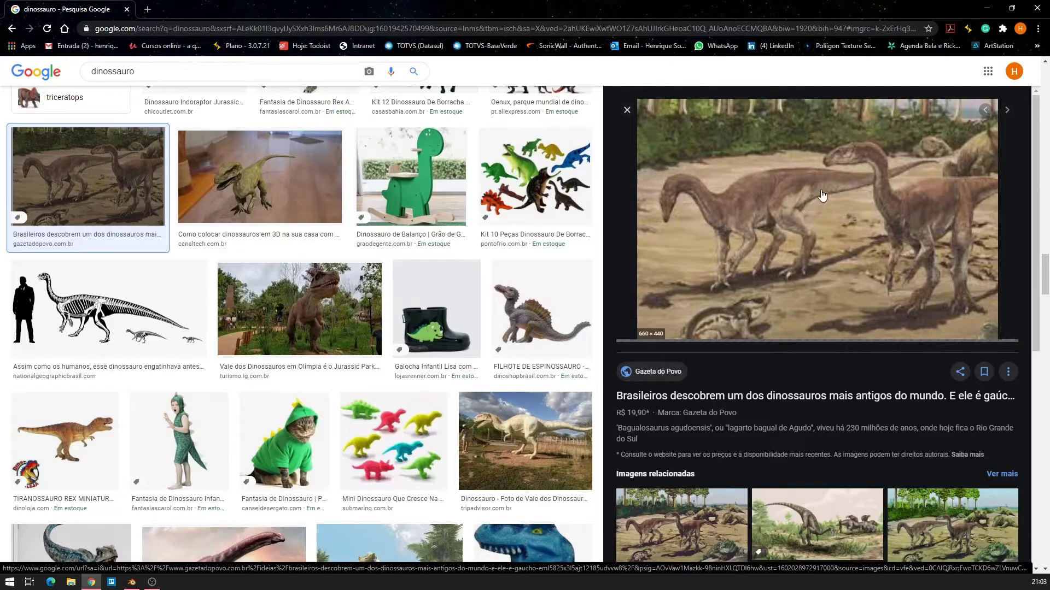
scroll(771, 303, down, 3)
scroll(569, 320, down, 5)
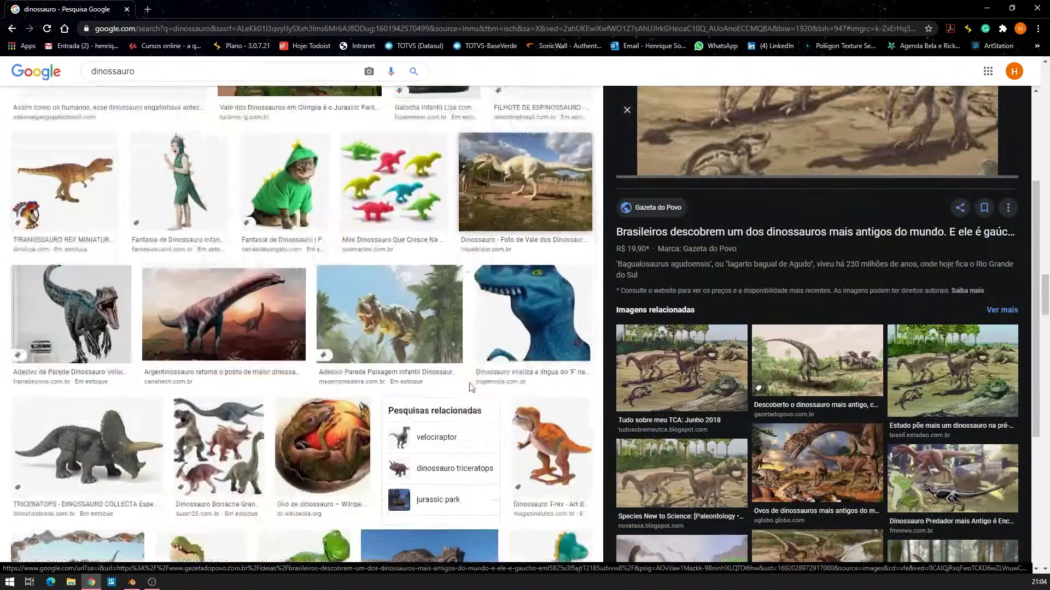
scroll(470, 293, down, 2)
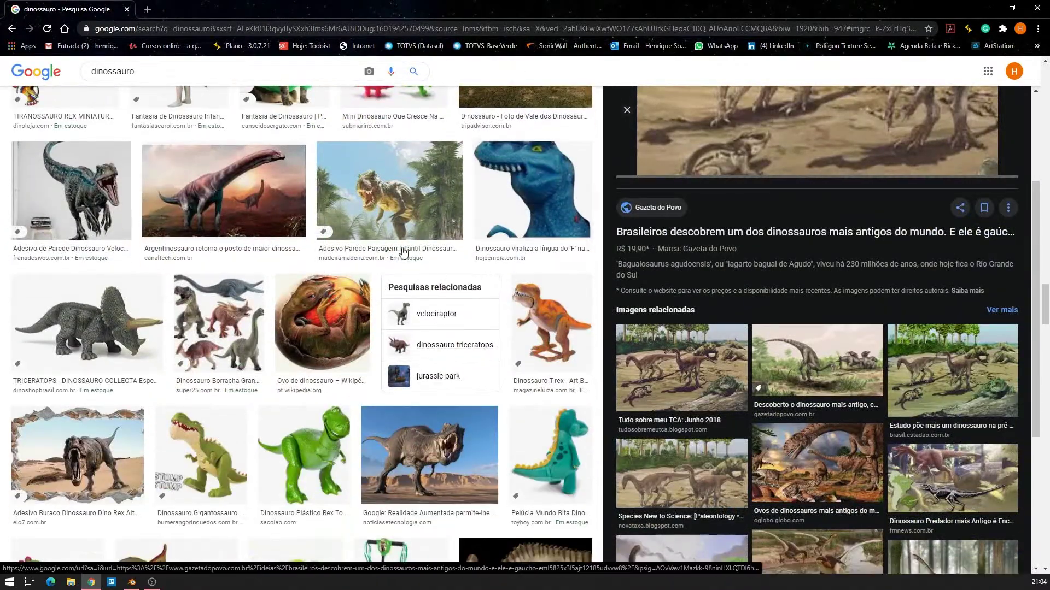
scroll(265, 263, down, 15)
scroll(265, 264, up, 20)
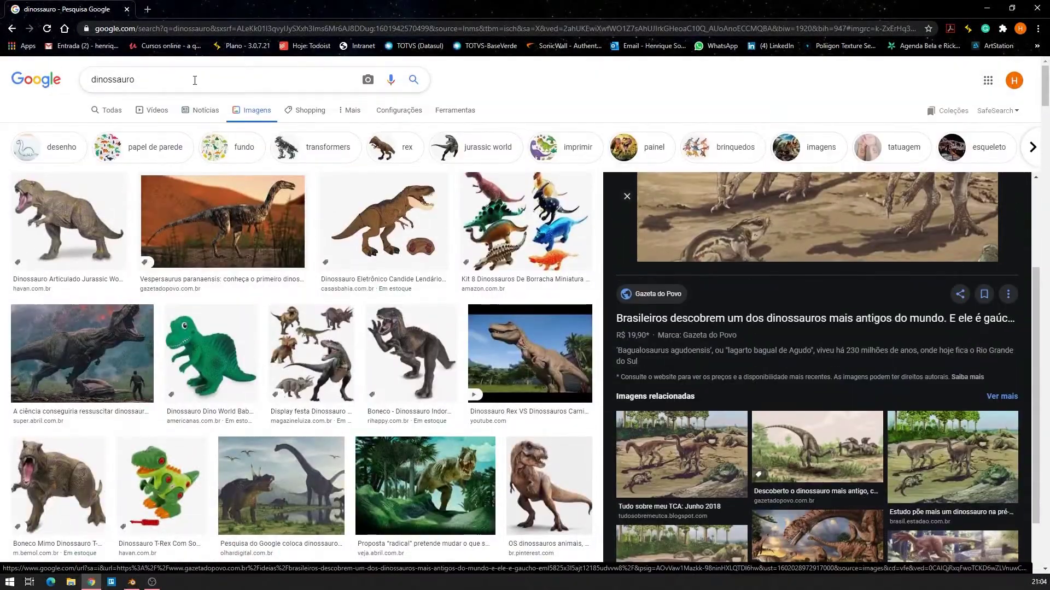
Search Google Images for "mechas robot" and preview the Mech Design battle armor and robot mecha tank max pictures.
double_click(113, 79)
text(mechas robot)
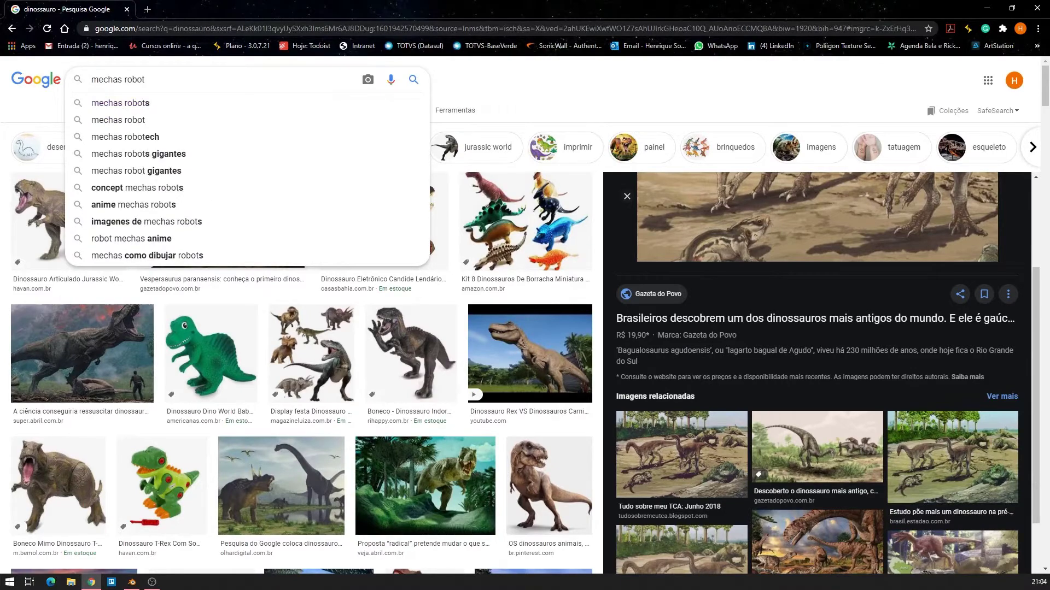
key(Return)
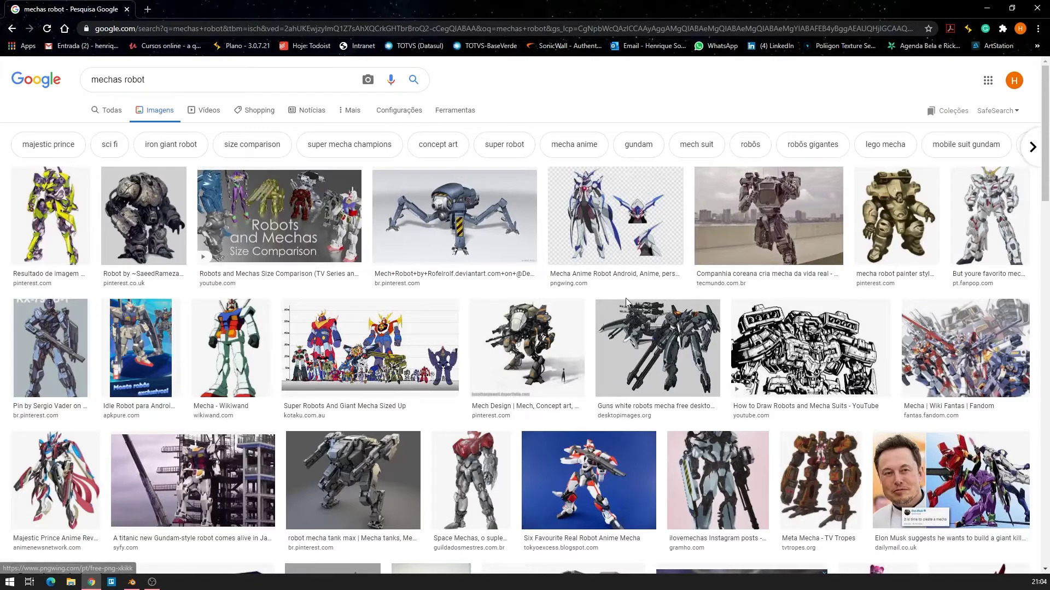
click(553, 350)
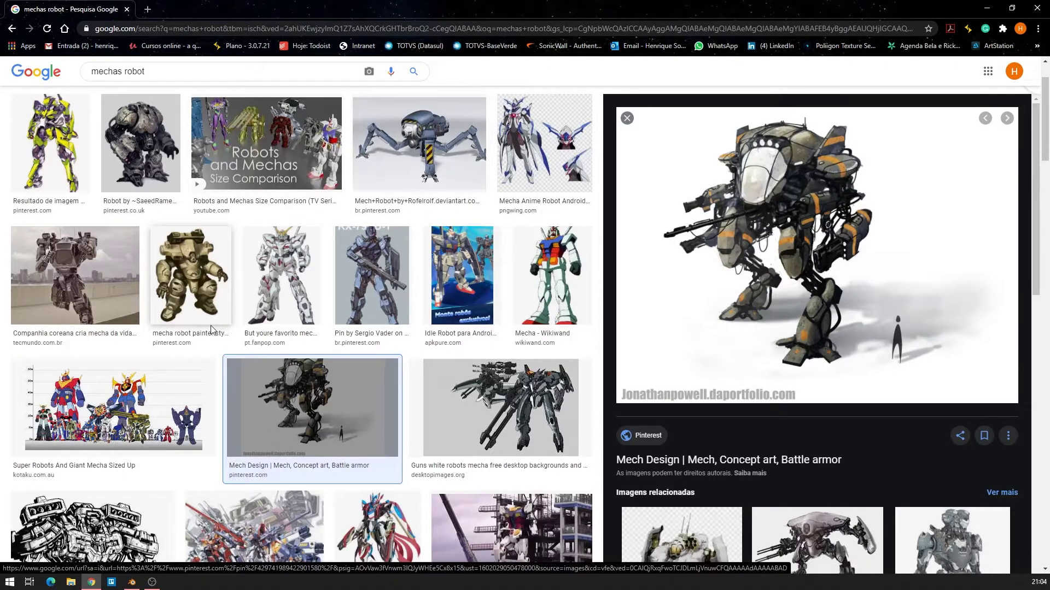
scroll(219, 355, down, 4)
click(79, 453)
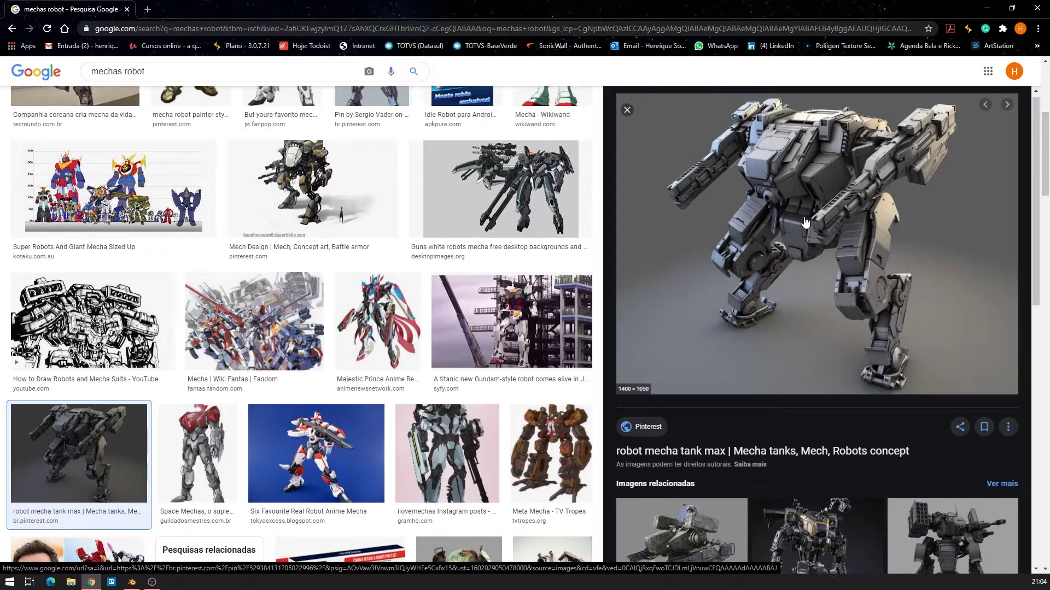
Follow the related images through several JOYTOY mecha figures, up to the SHOW.Z STORE picture, to study their leg designs.
scroll(804, 228, down, 4)
click(824, 358)
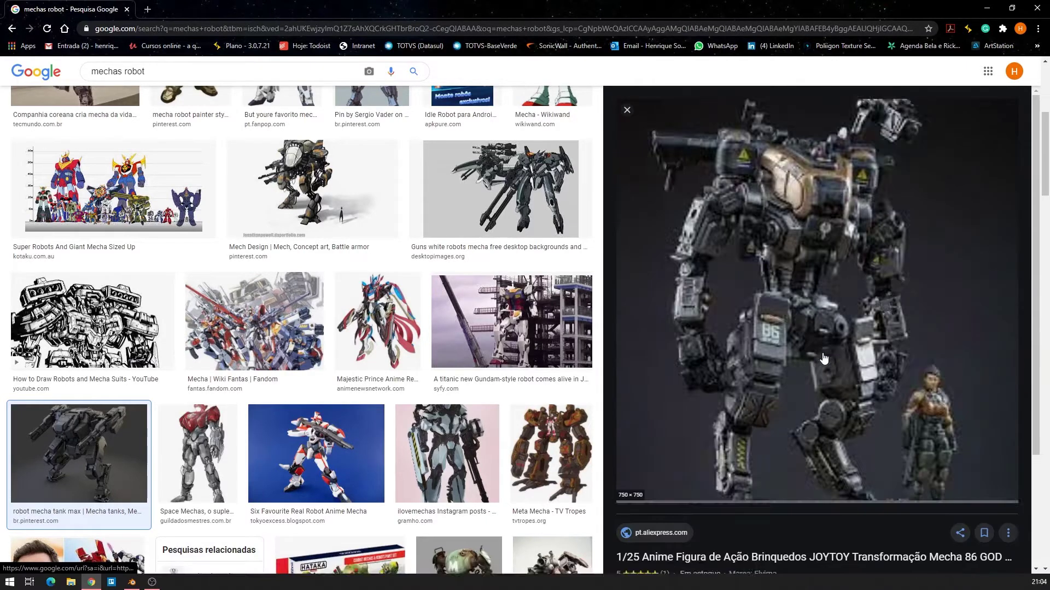
scroll(791, 377, down, 5)
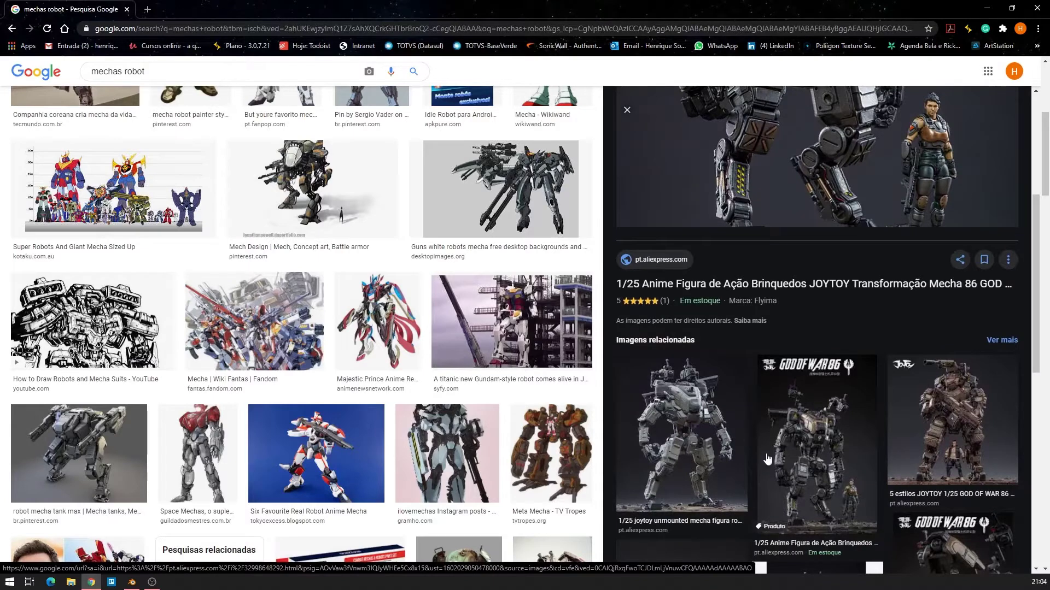
click(725, 451)
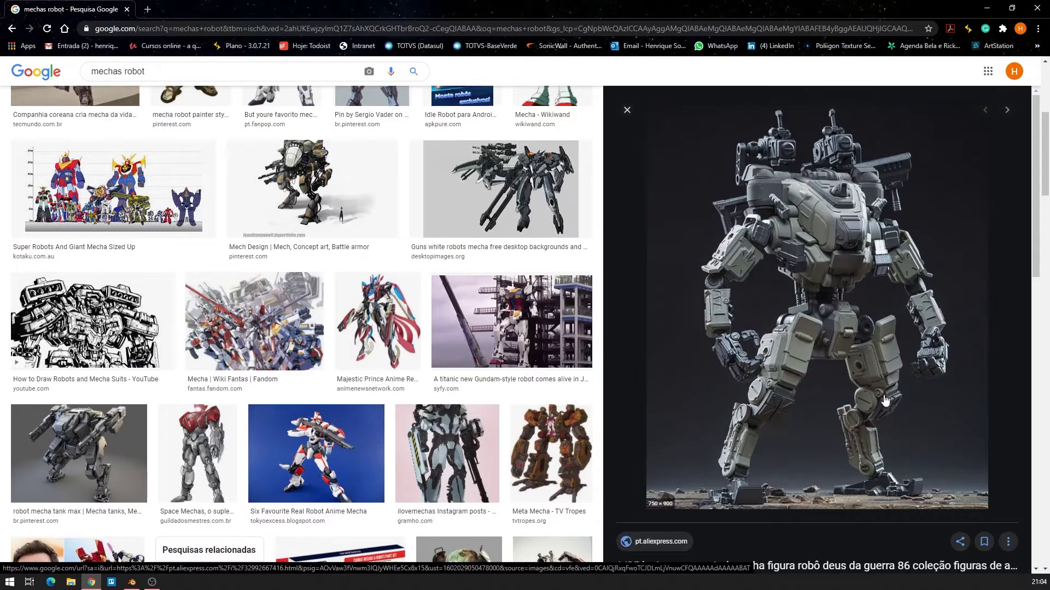
scroll(869, 350, down, 8)
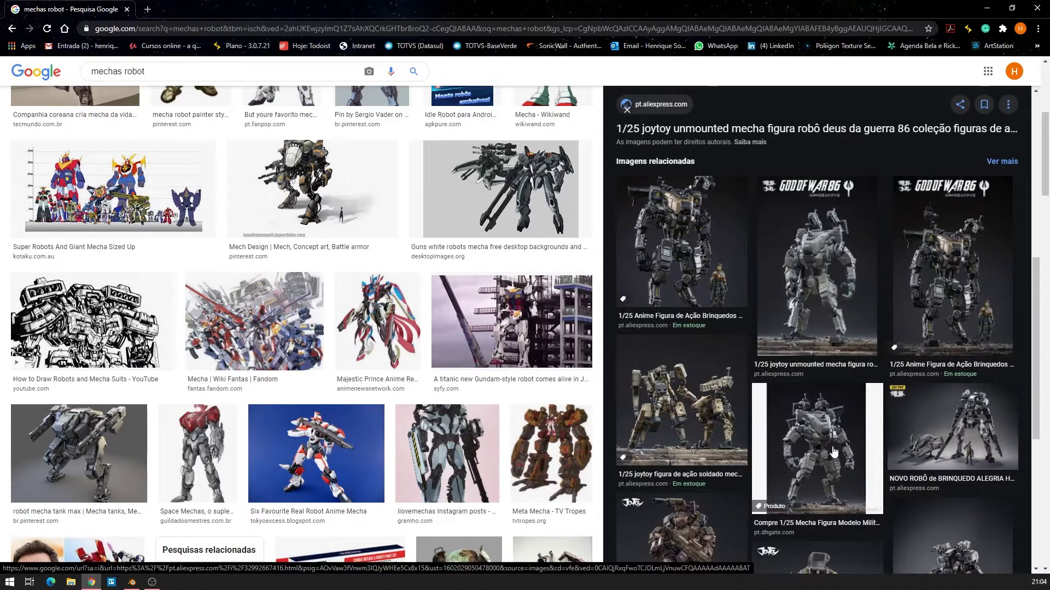
click(992, 432)
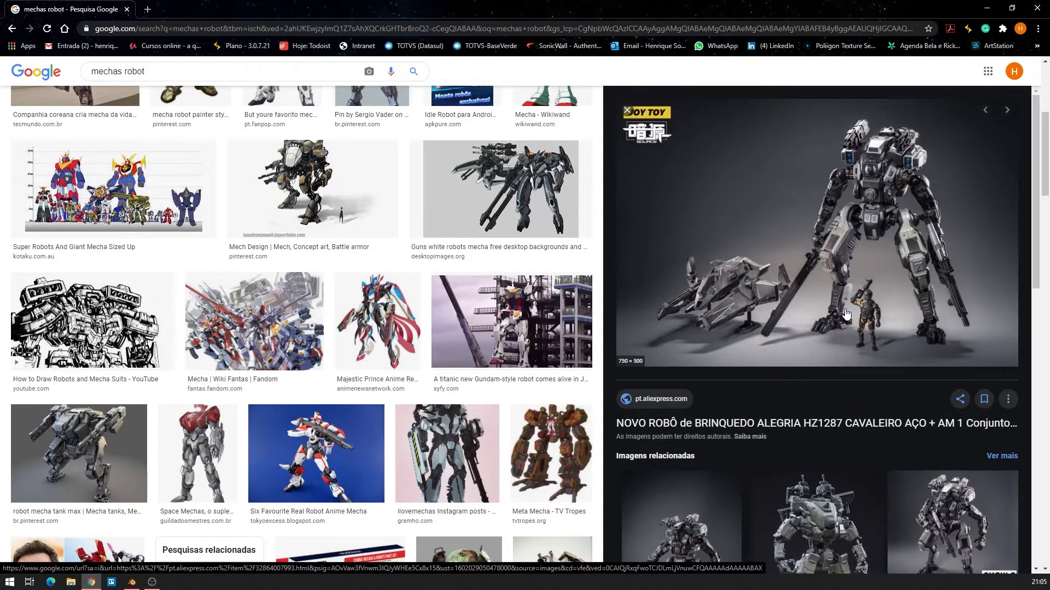
scroll(813, 322, down, 3)
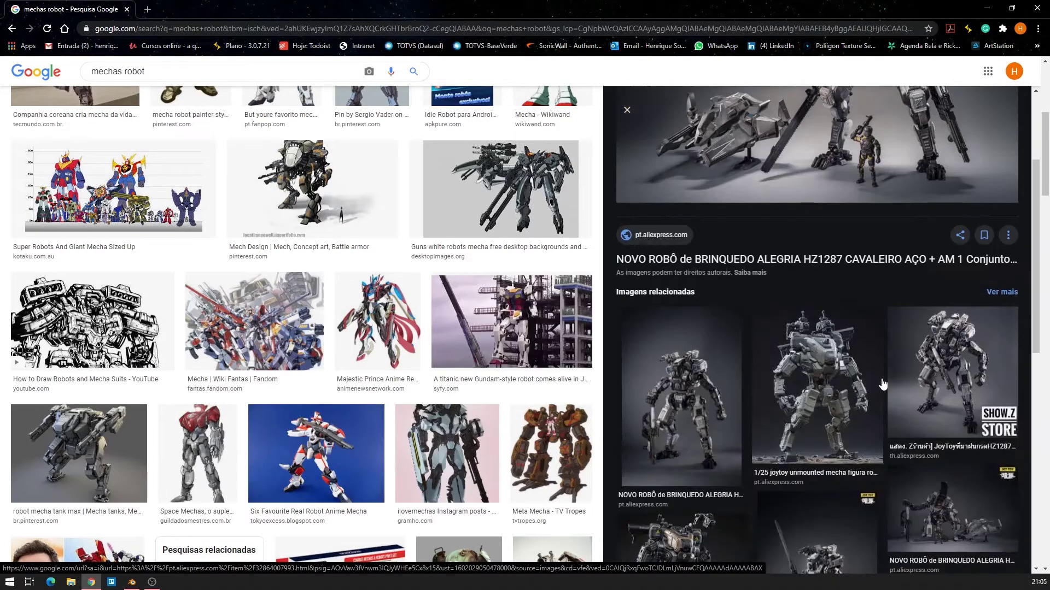
click(939, 395)
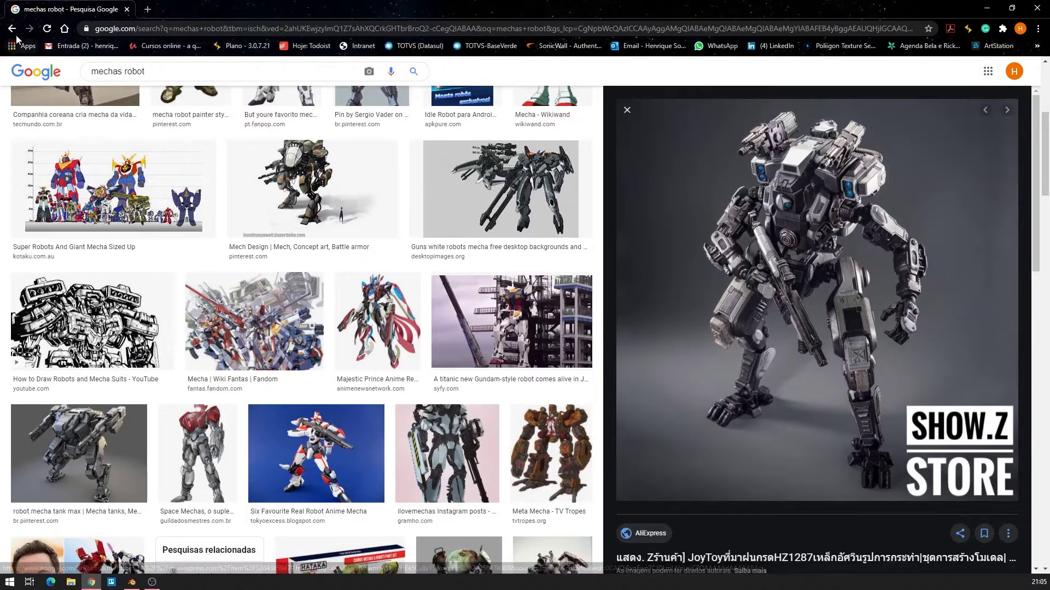
Close the browser, return to Blender and examine the whole mech from the front, side, back and low angles.
click(1040, 6)
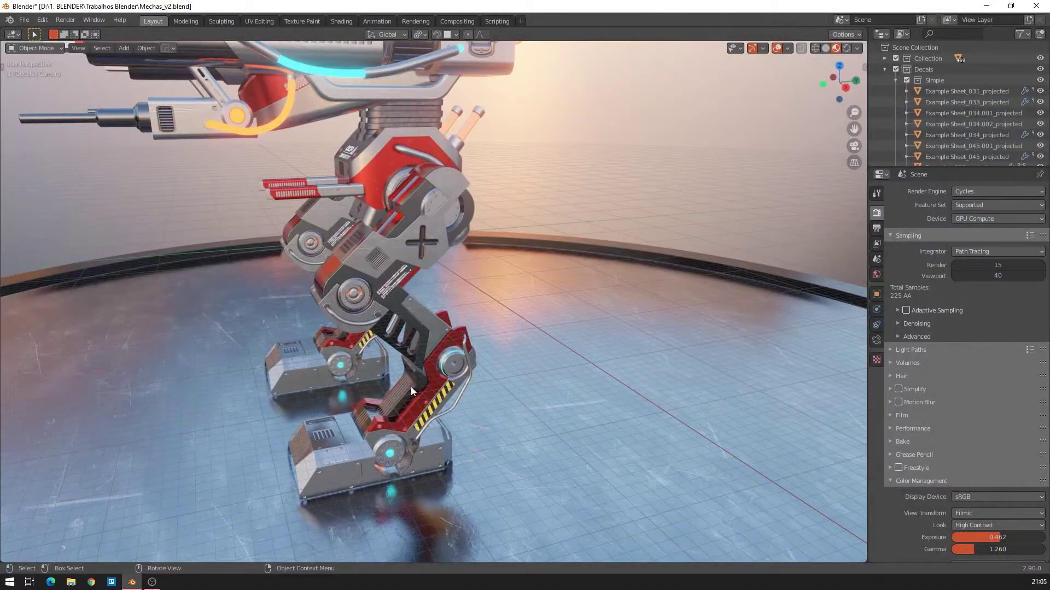
middle_drag(412, 300, 470, 308)
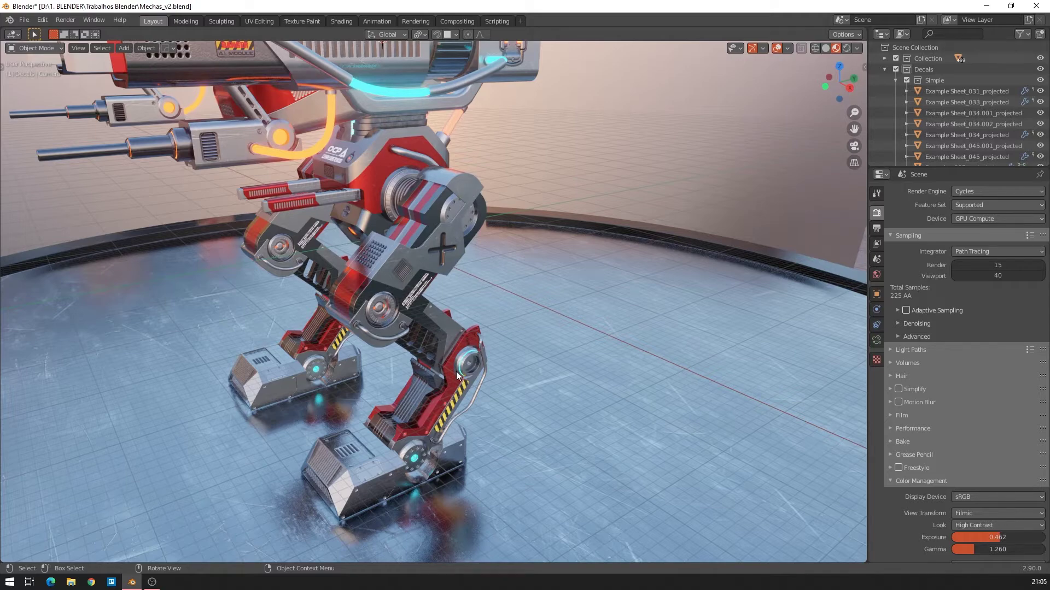
middle_drag(327, 155, 493, 153)
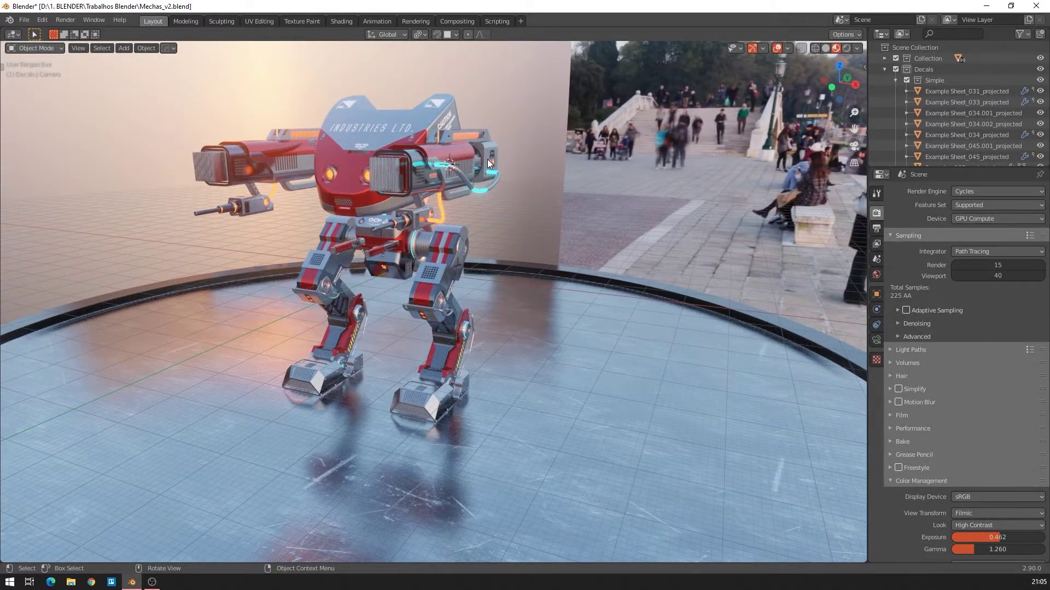
middle_drag(366, 230, 396, 214)
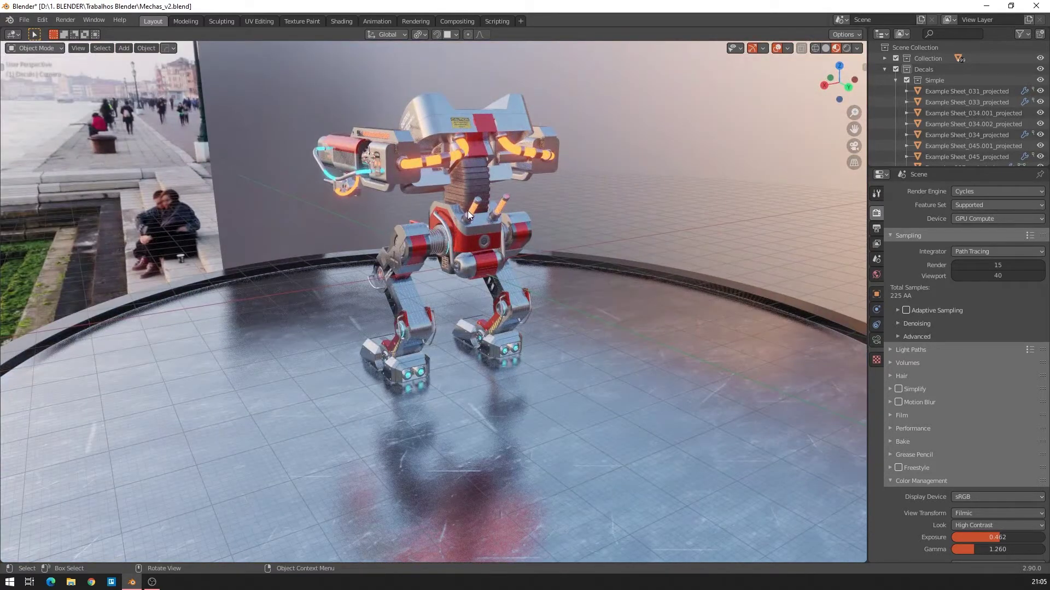
middle_drag(467, 211, 508, 221)
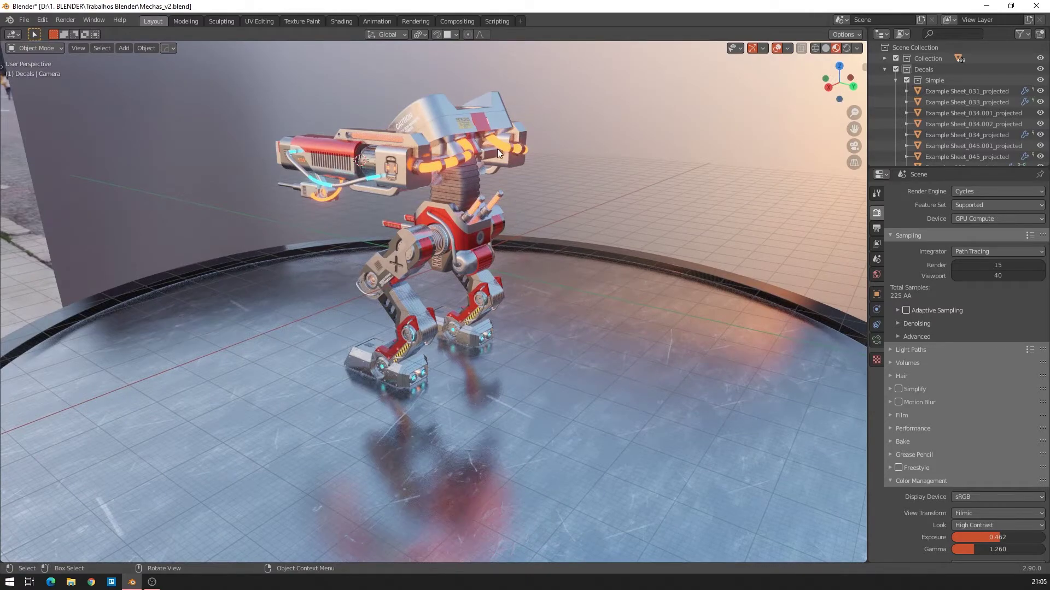
middle_drag(429, 227, 523, 198)
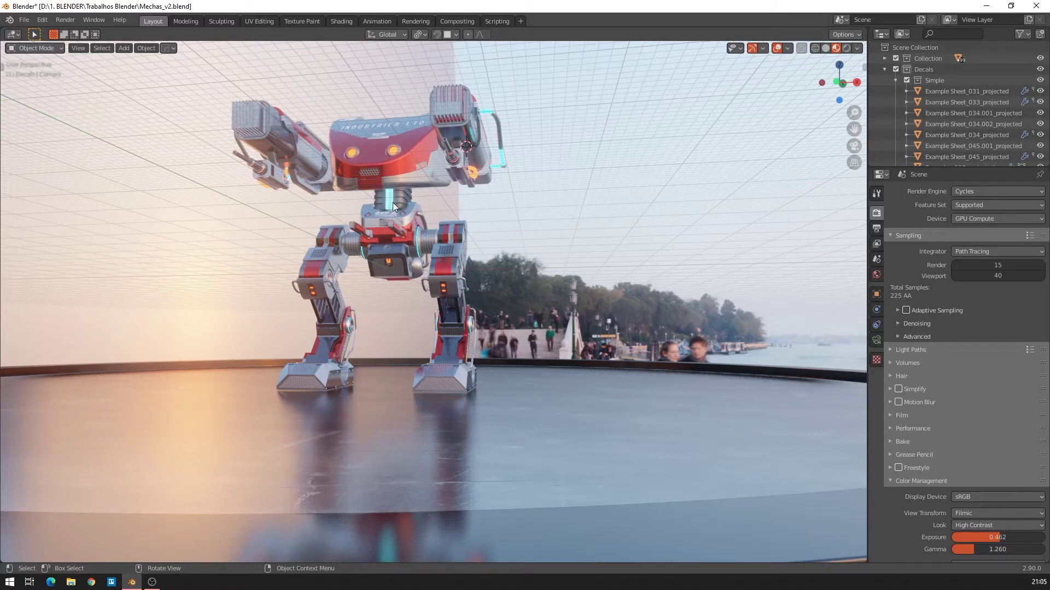
middle_drag(422, 109, 415, 160)
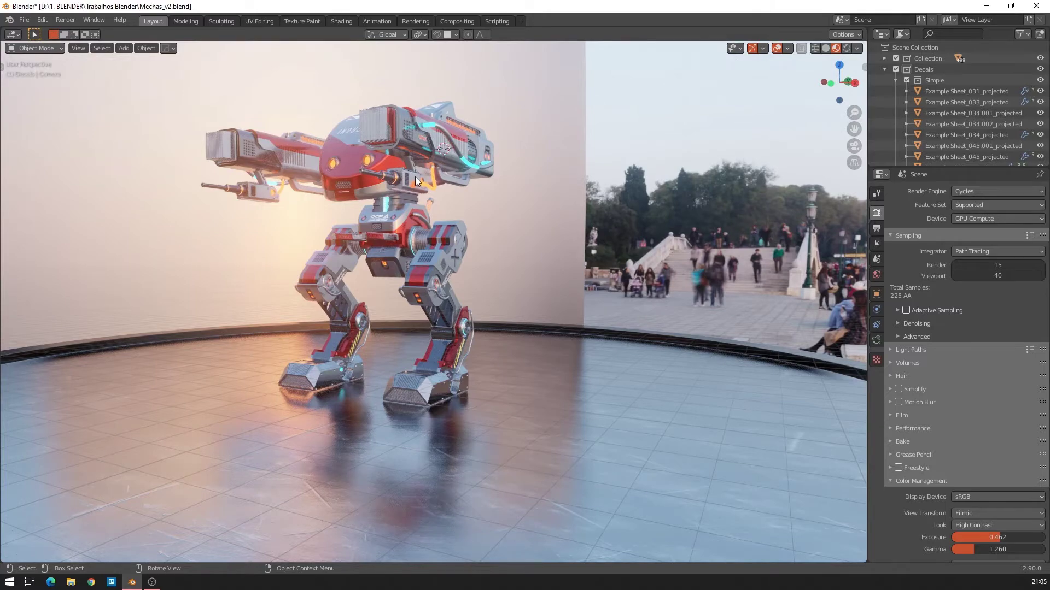
middle_drag(415, 176, 341, 203)
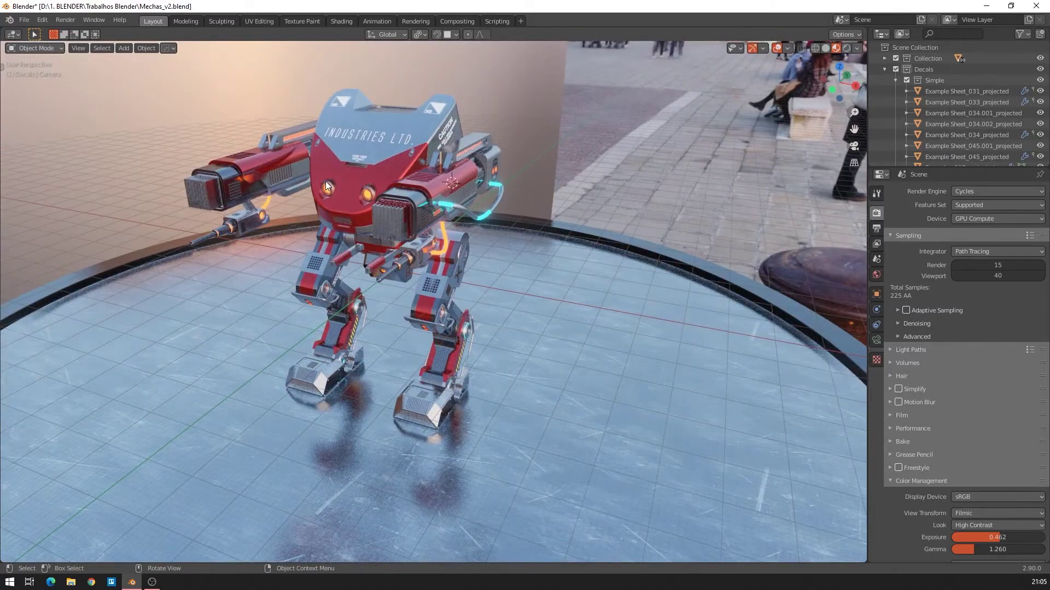
Inspect the mech's leg segments and joints up close from the side and from above.
middle_drag(455, 231, 625, 161)
scroll(546, 211, up, 5)
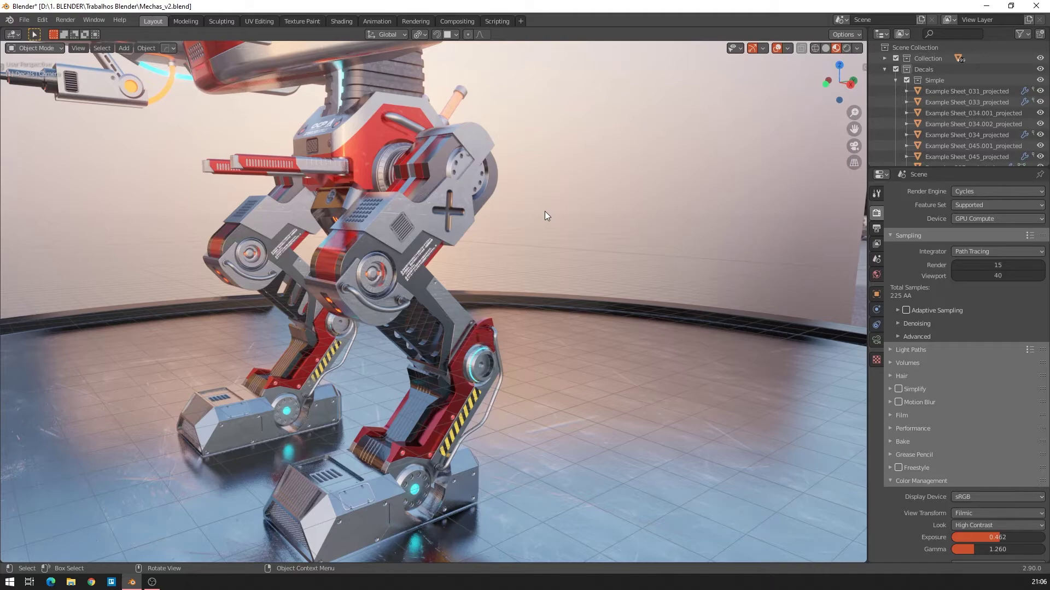
middle_drag(545, 211, 477, 261)
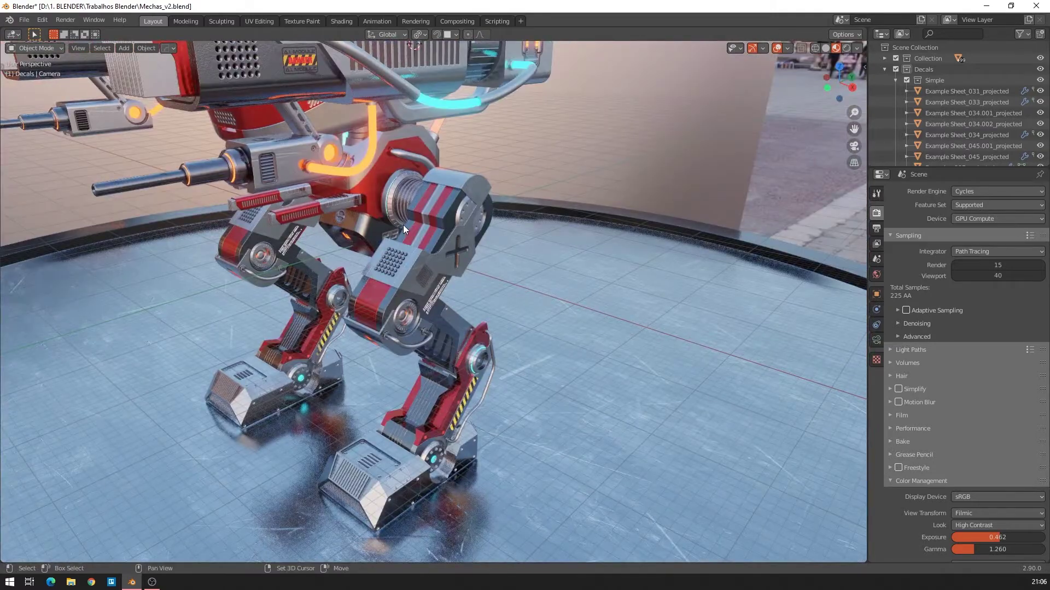
middle_drag(402, 224, 490, 224)
Show the wireframe cutter objects around the mech and examine those shaping the thigh and knee up close.
click(541, 129)
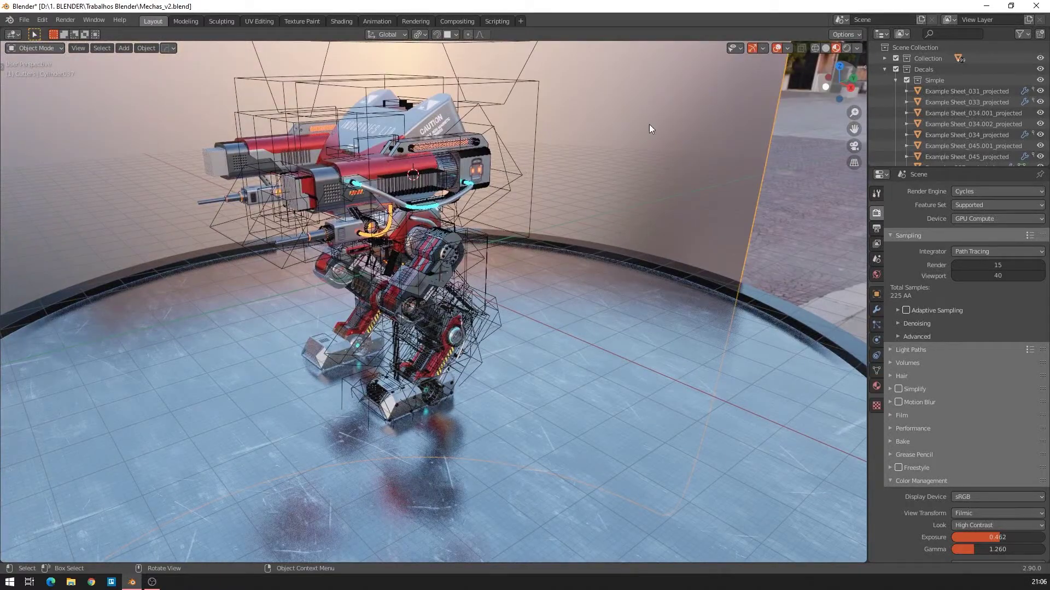
scroll(588, 142, up, 4)
middle_drag(544, 165, 511, 175)
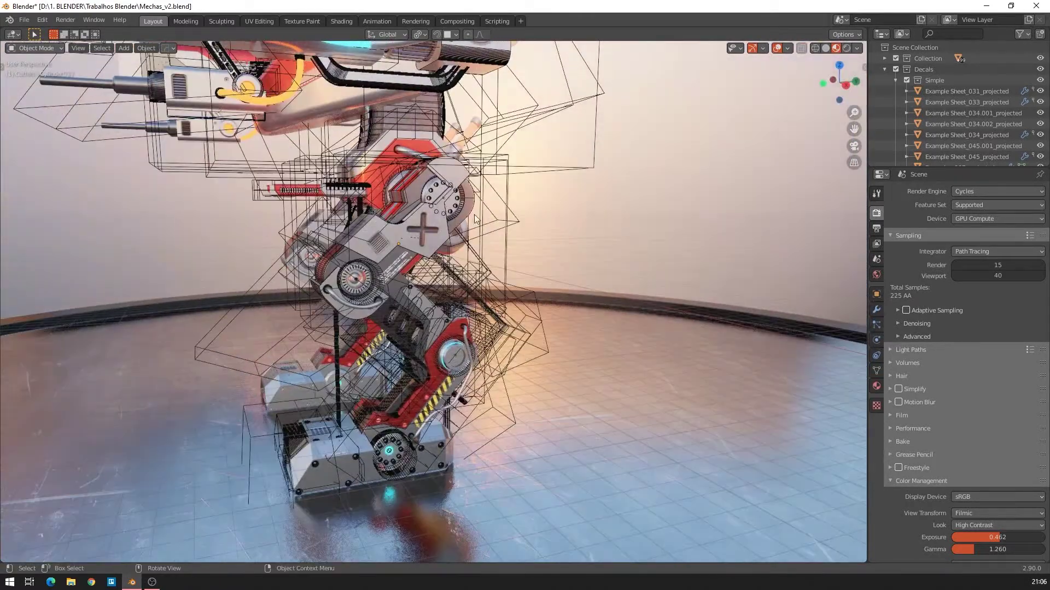
click(505, 172)
middle_drag(505, 173, 382, 208)
scroll(476, 226, up, 4)
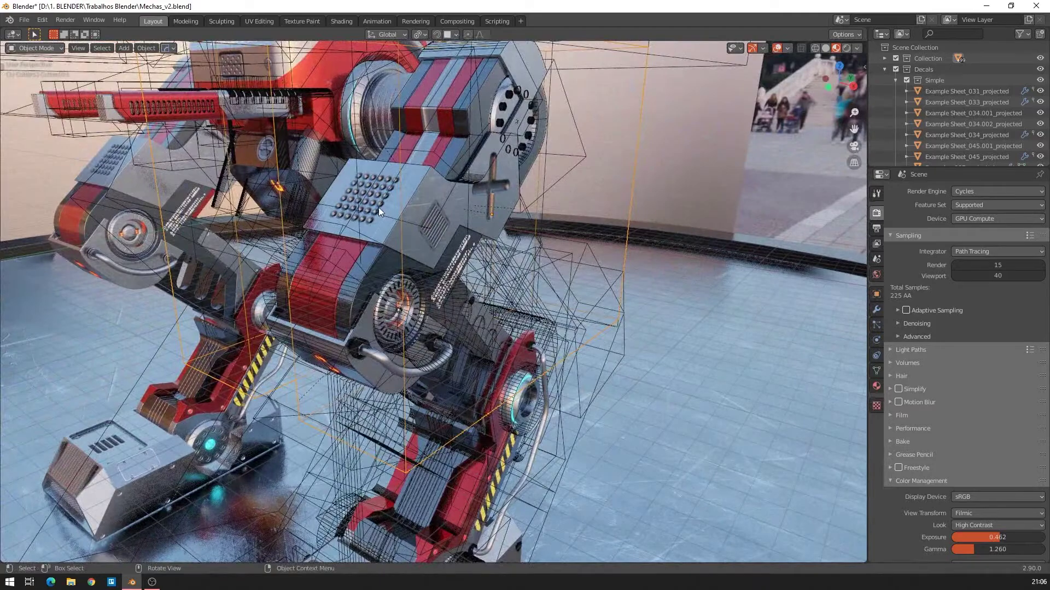
Isolate the cutter object around the upper thigh in local view and look at it from a lower angle.
middle_drag(457, 199, 438, 192)
click(438, 206)
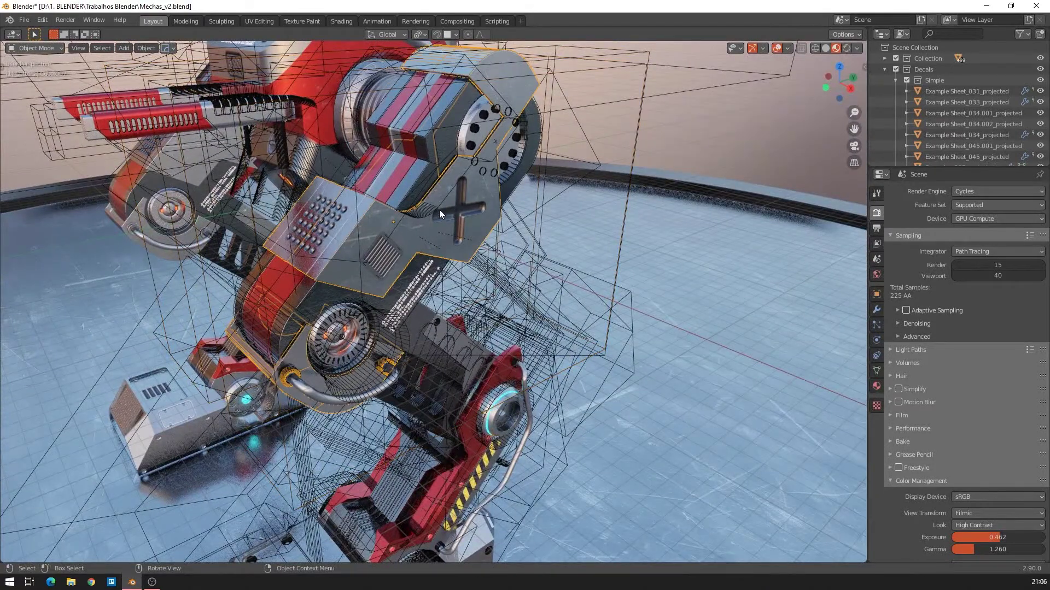
click(429, 215)
middle_drag(441, 202, 427, 218)
key(KP_Divide)
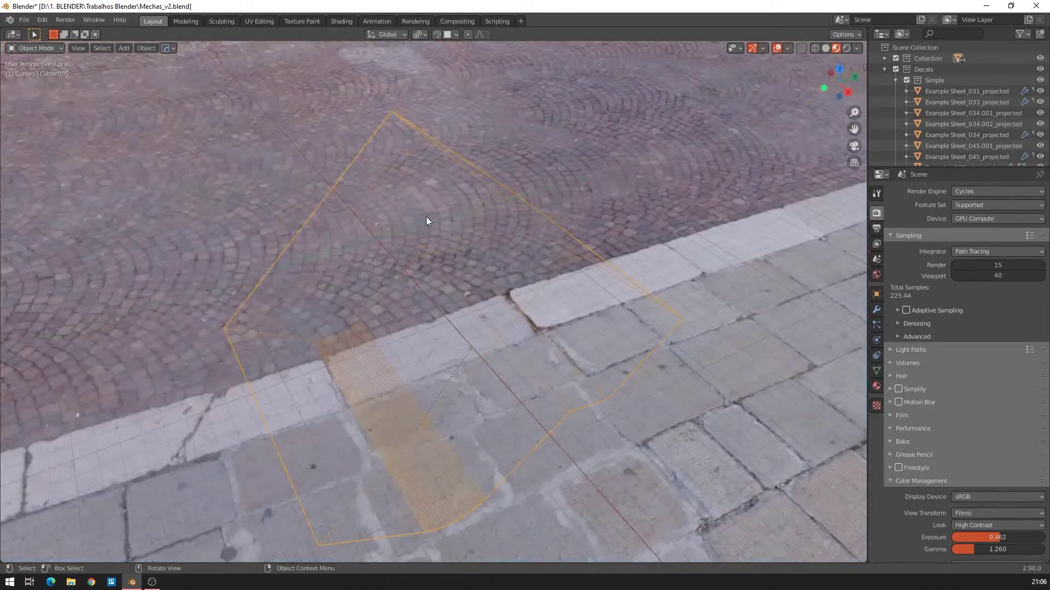
middle_drag(431, 186, 491, 124)
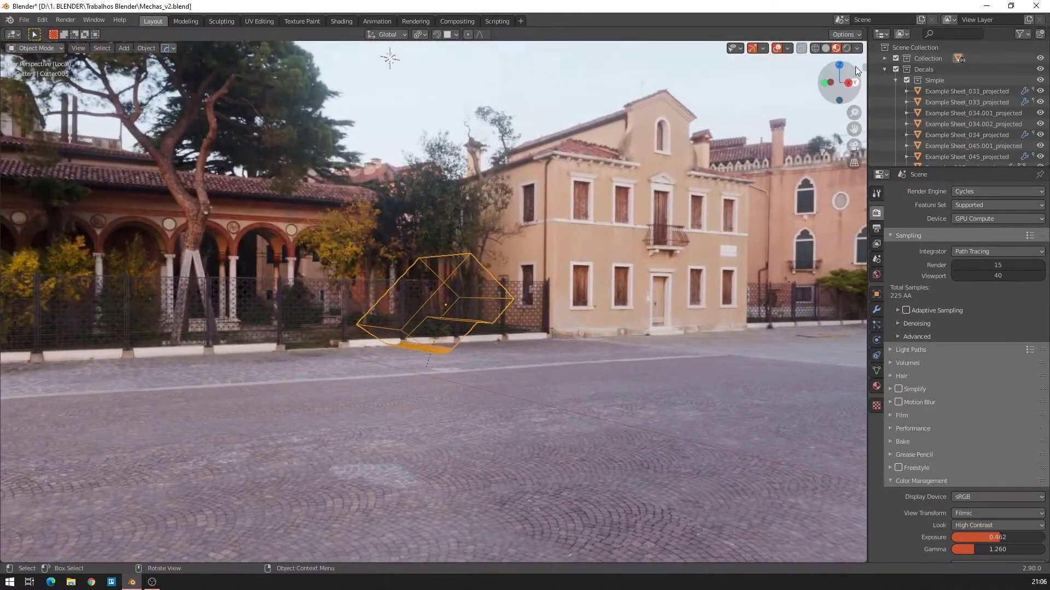
Turn off the scene world and scene lights in the viewport shading options.
click(857, 48)
click(795, 115)
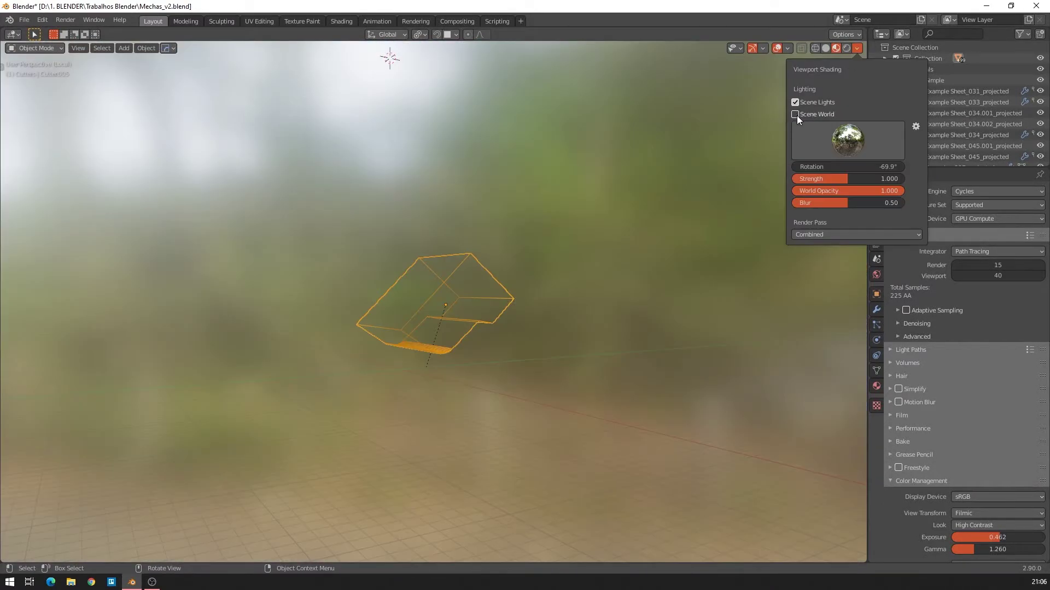
middle_drag(616, 141, 711, 104)
click(856, 48)
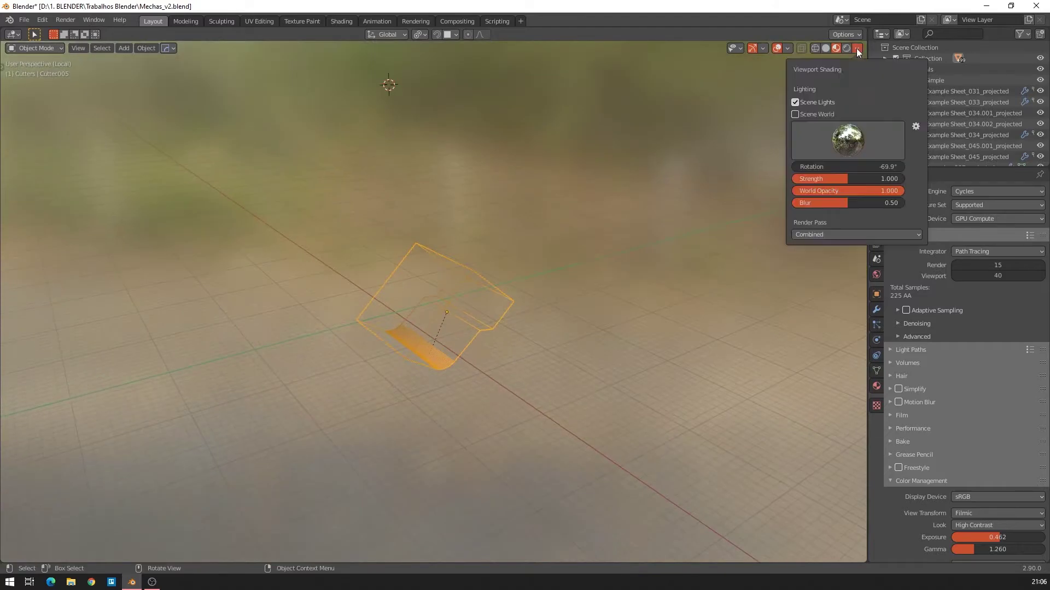
click(795, 103)
Examine the isolated cutter's outline and rounded corner from several angles, then return to the full scene.
middle_drag(459, 213, 385, 191)
scroll(377, 263, up, 4)
middle_drag(375, 279, 356, 323)
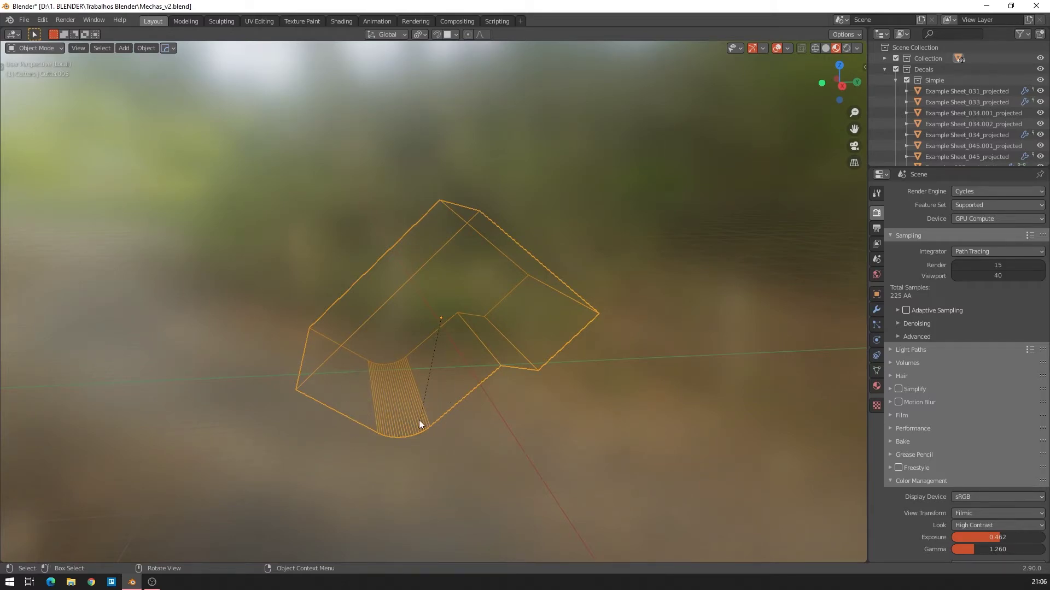
middle_drag(393, 421, 420, 376)
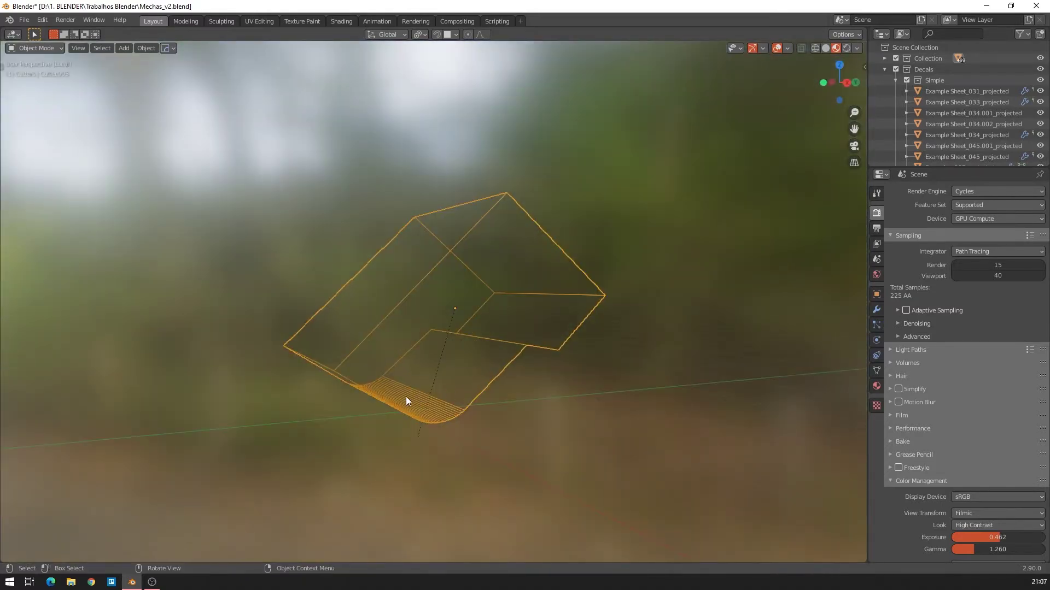
key(KP_Divide)
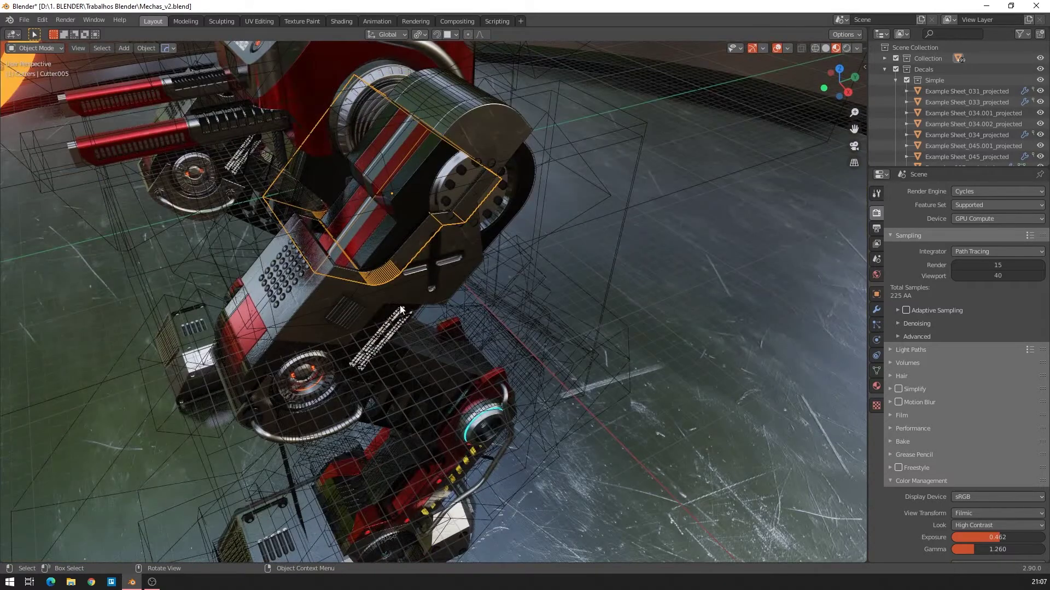
Review the modifiers of the thigh cutter, then those of the outer thigh plate it cuts.
middle_drag(301, 226, 326, 251)
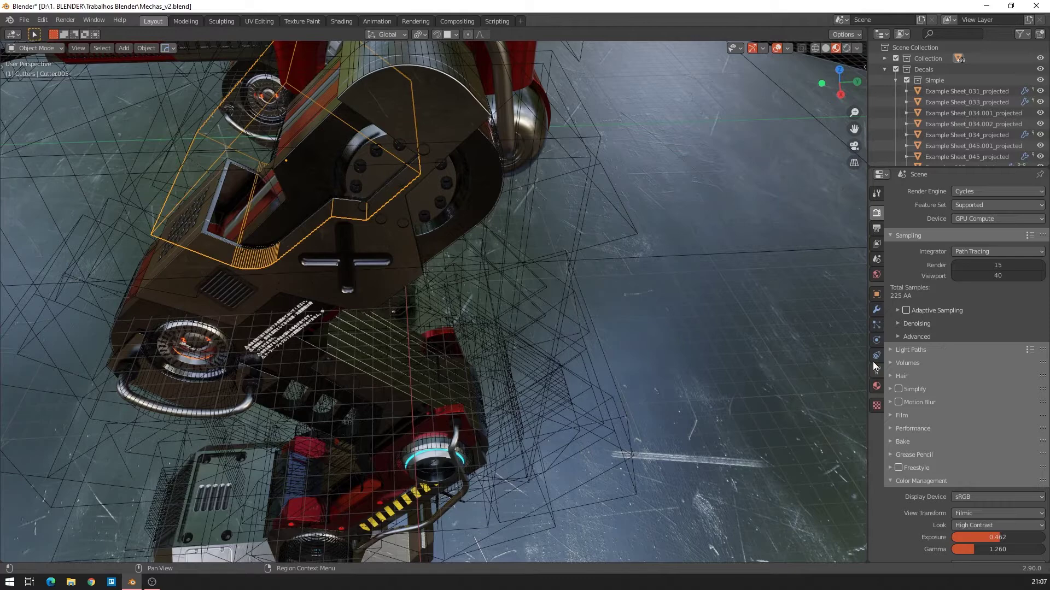
click(877, 313)
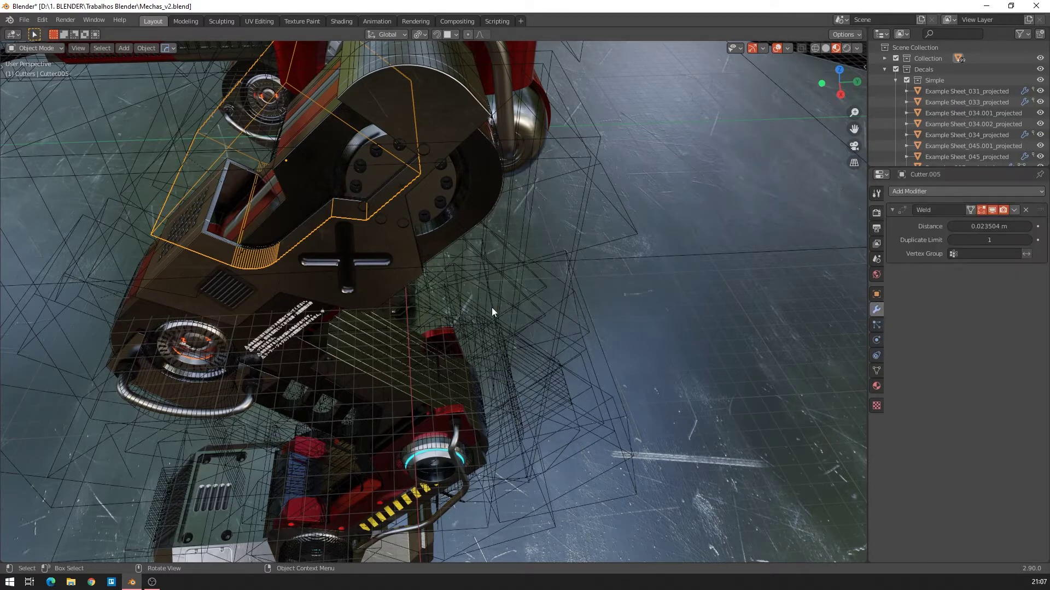
click(429, 110)
middle_drag(397, 212, 433, 203)
click(892, 225)
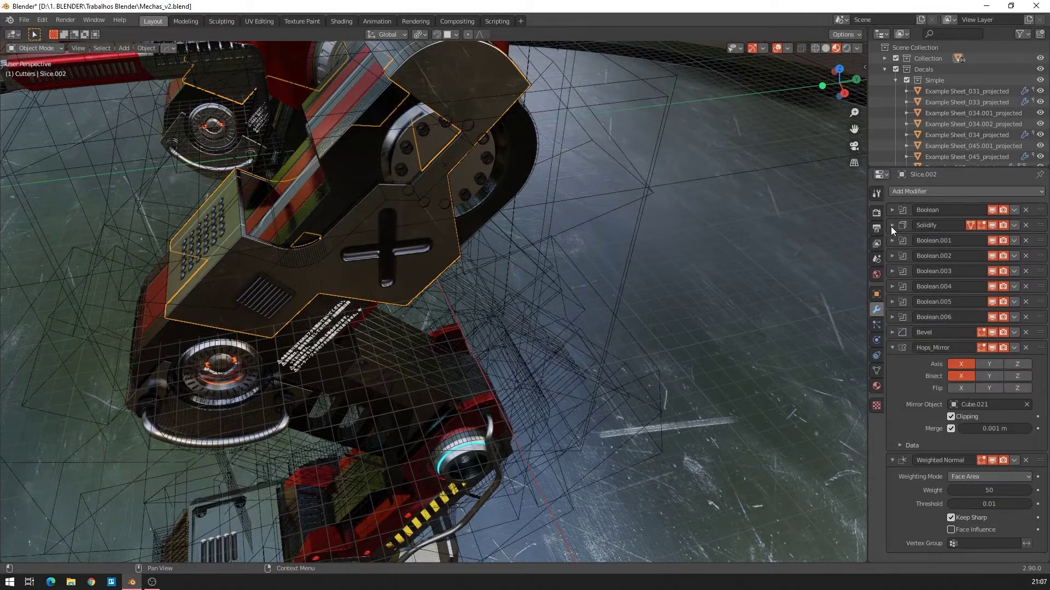
scroll(488, 232, down, 4)
middle_drag(486, 235, 465, 229)
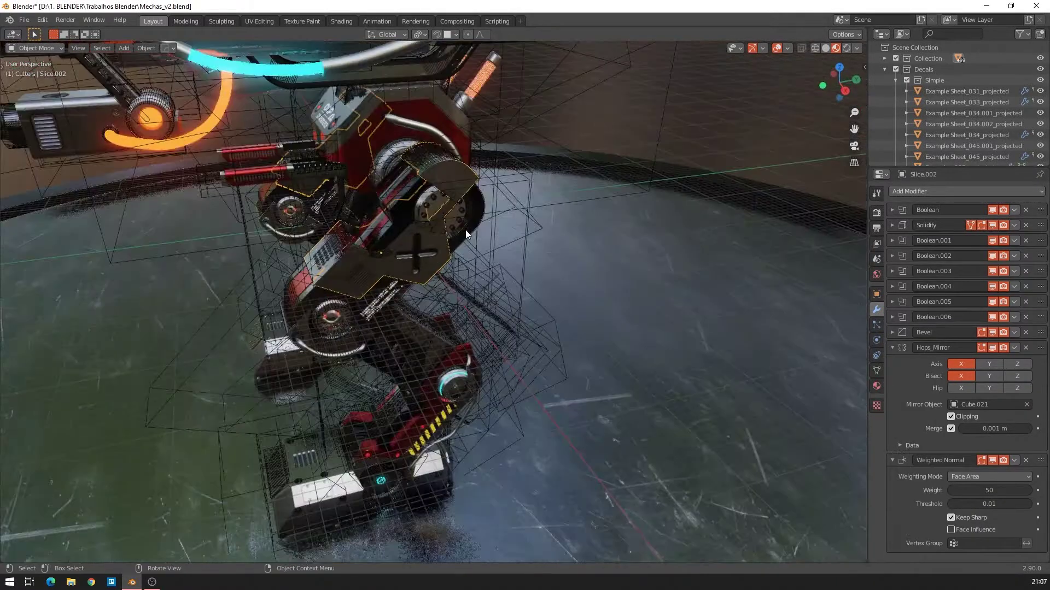
Scroll through the thigh plate's Boolean modifiers with Bool Scroll and select the cutter belonging to Boolean.002.
key(q)
click(391, 266)
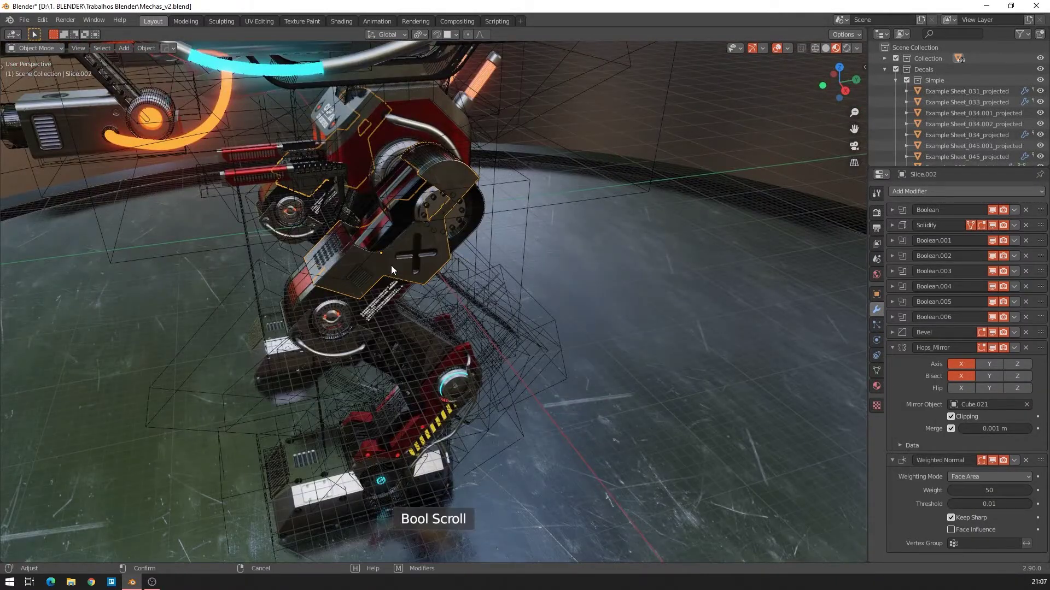
scroll(123, 373, down, 5)
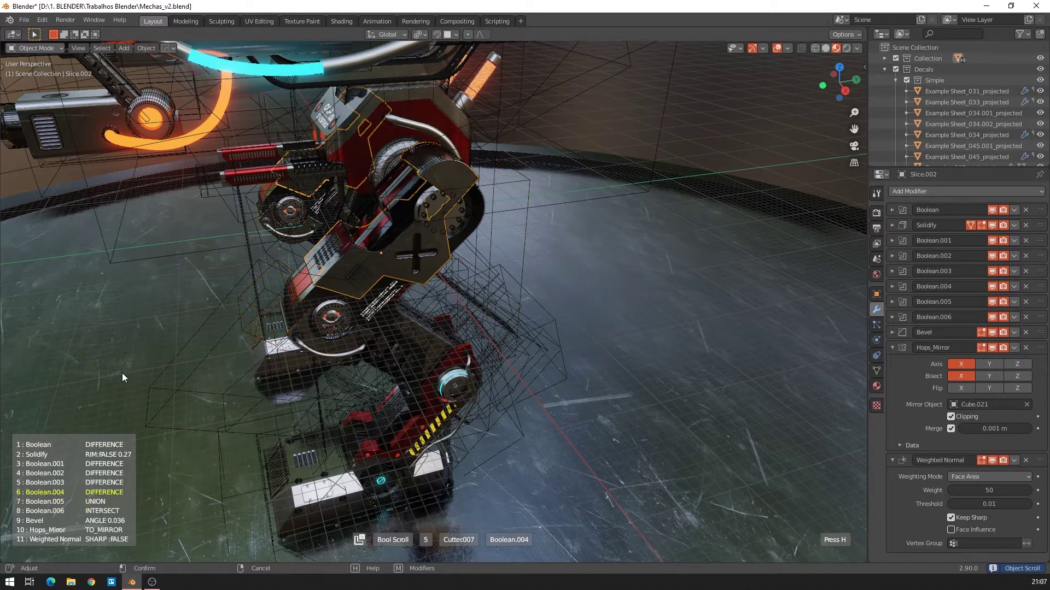
scroll(123, 373, up, 2)
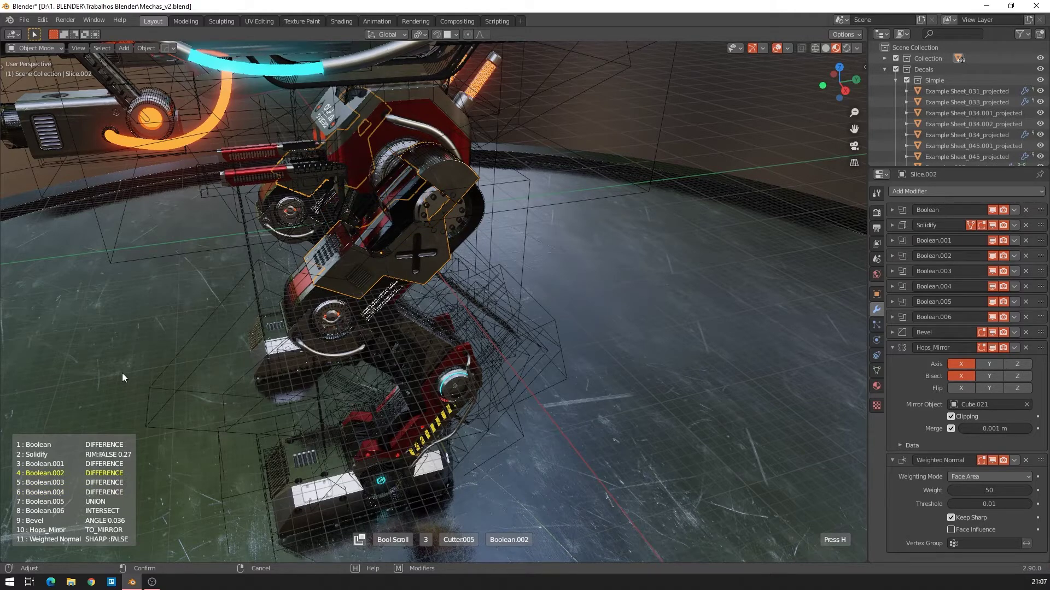
scroll(122, 372, up, 1)
scroll(122, 373, down, 1)
click(123, 373)
Reselect the outer thigh plate and disable the viewport display of its Solidify modifier and all its Boolean modifiers.
middle_drag(310, 315, 406, 281)
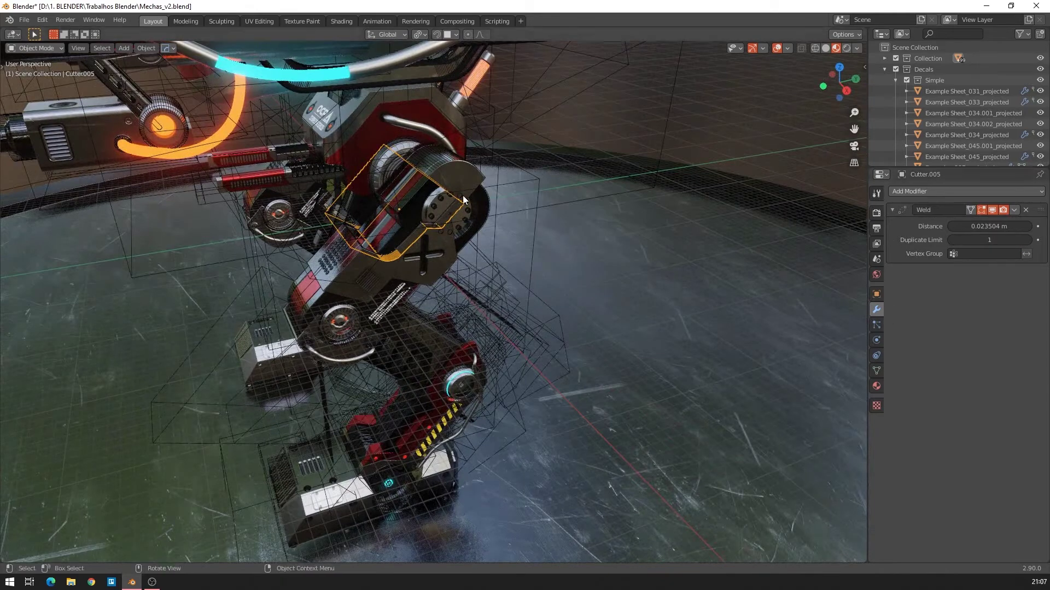
click(464, 178)
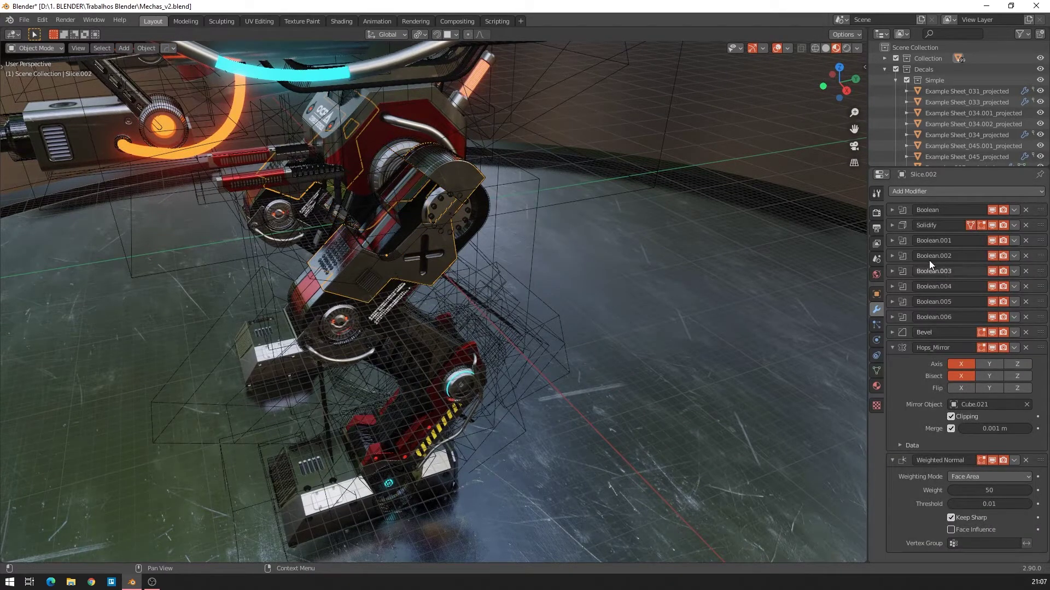
click(994, 256)
scroll(536, 288, up, 4)
middle_drag(520, 282, 591, 342)
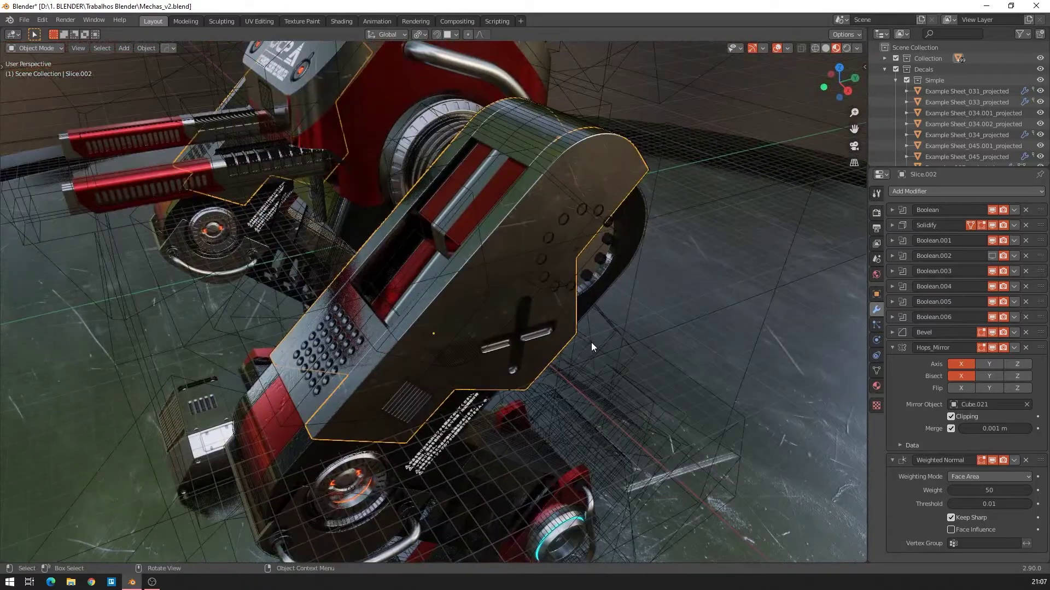
click(992, 241)
click(991, 226)
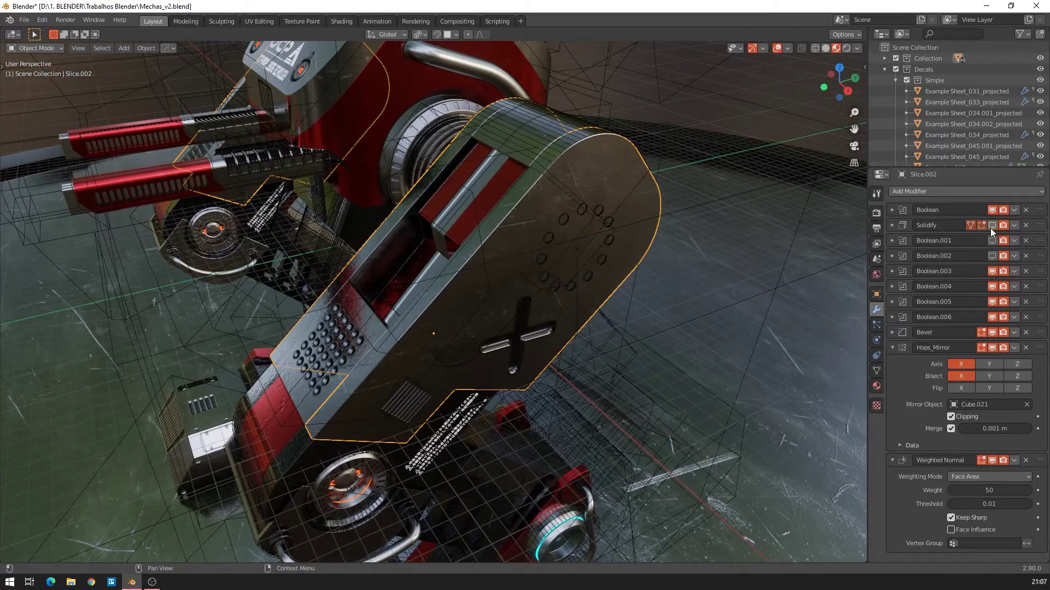
click(991, 211)
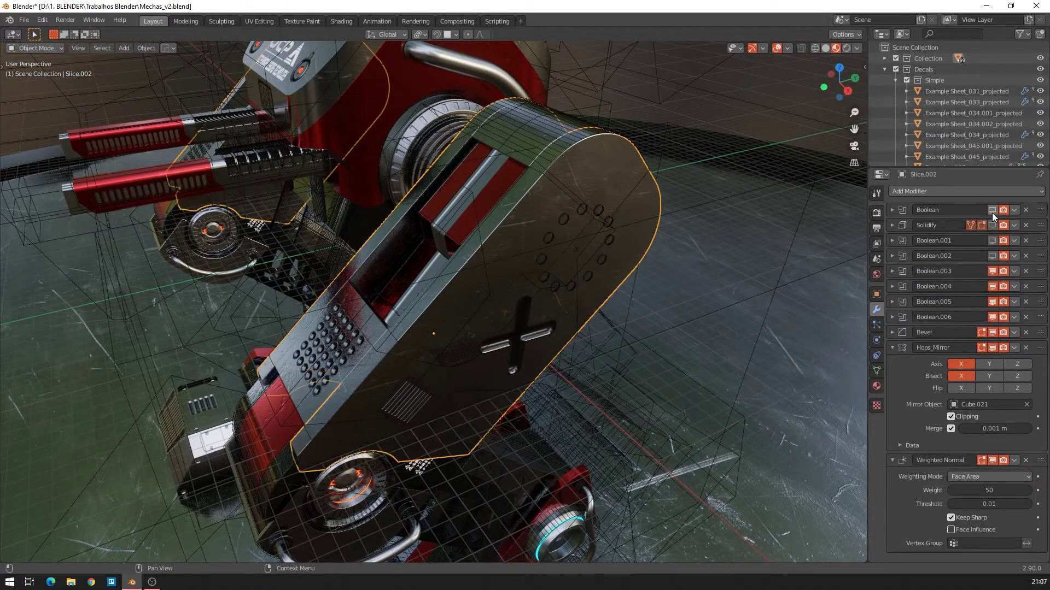
click(992, 272)
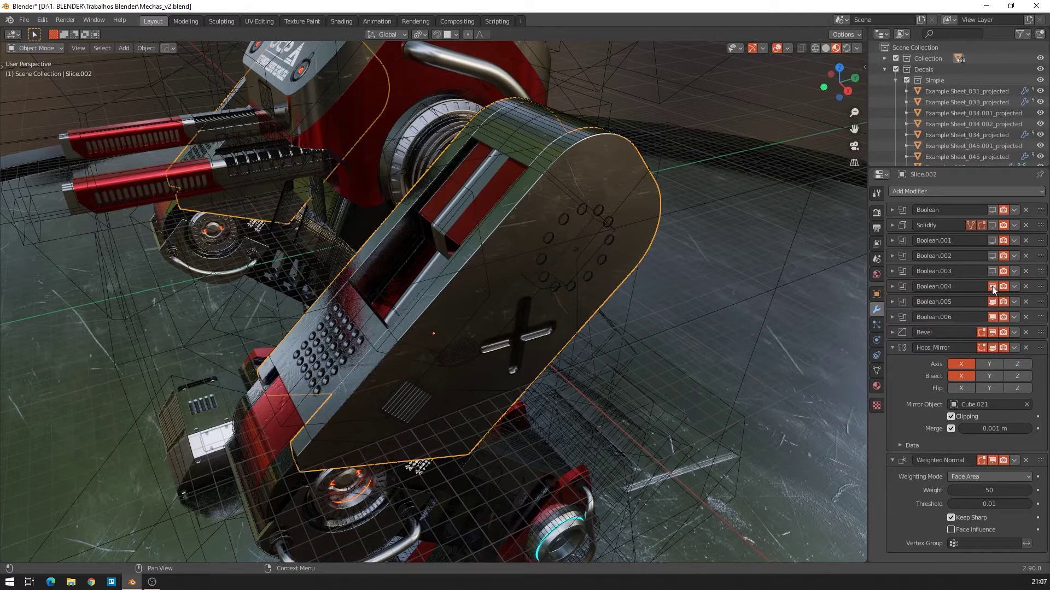
click(992, 317)
Examine the uncut base shape of the thigh plate from the side and from below.
middle_drag(601, 307, 567, 270)
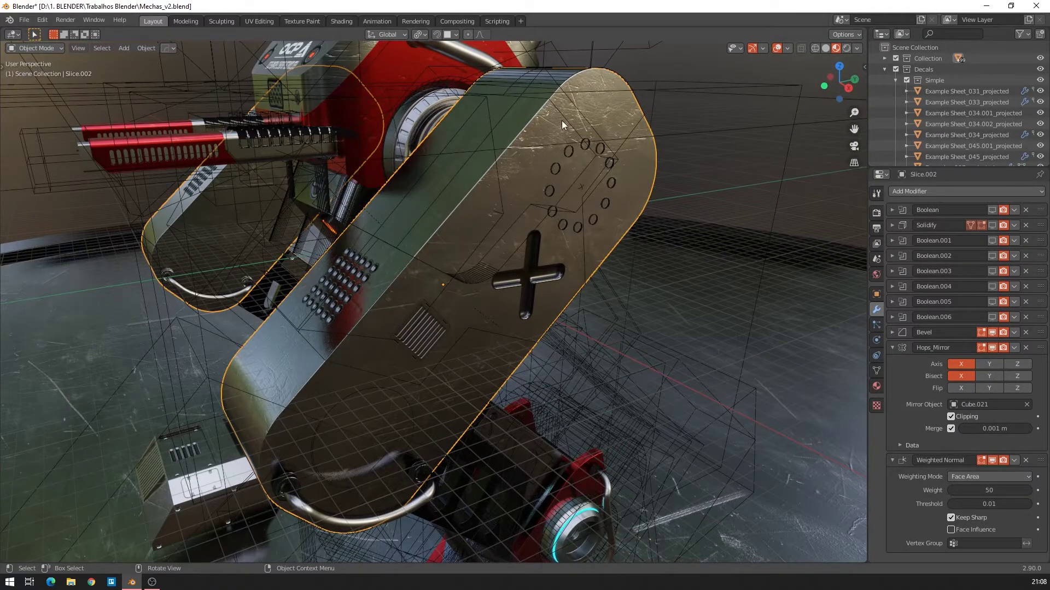
middle_drag(537, 127, 343, 218)
middle_drag(490, 325, 275, 200)
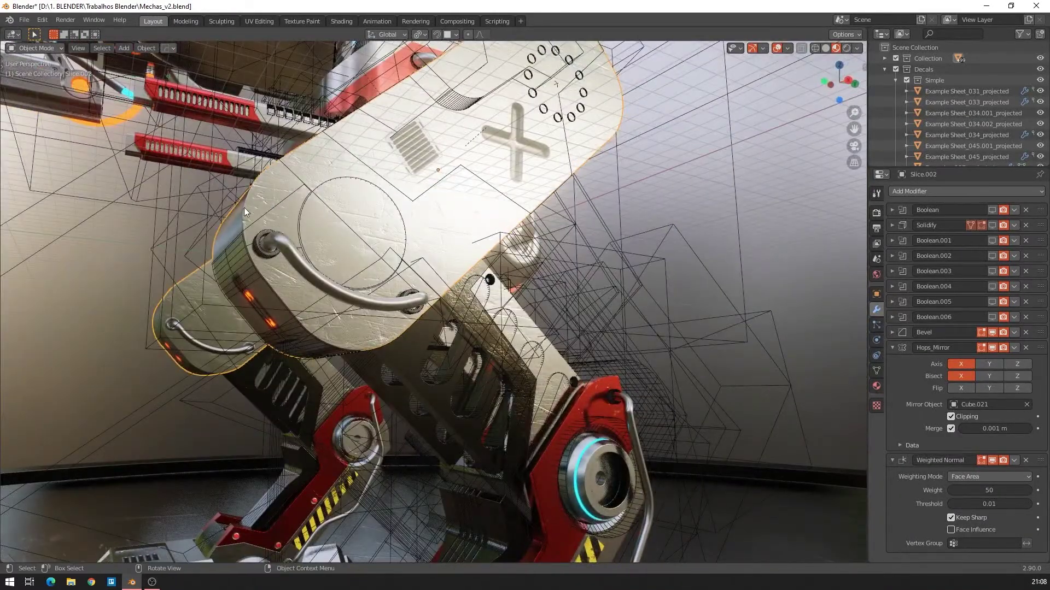
middle_drag(336, 356, 392, 399)
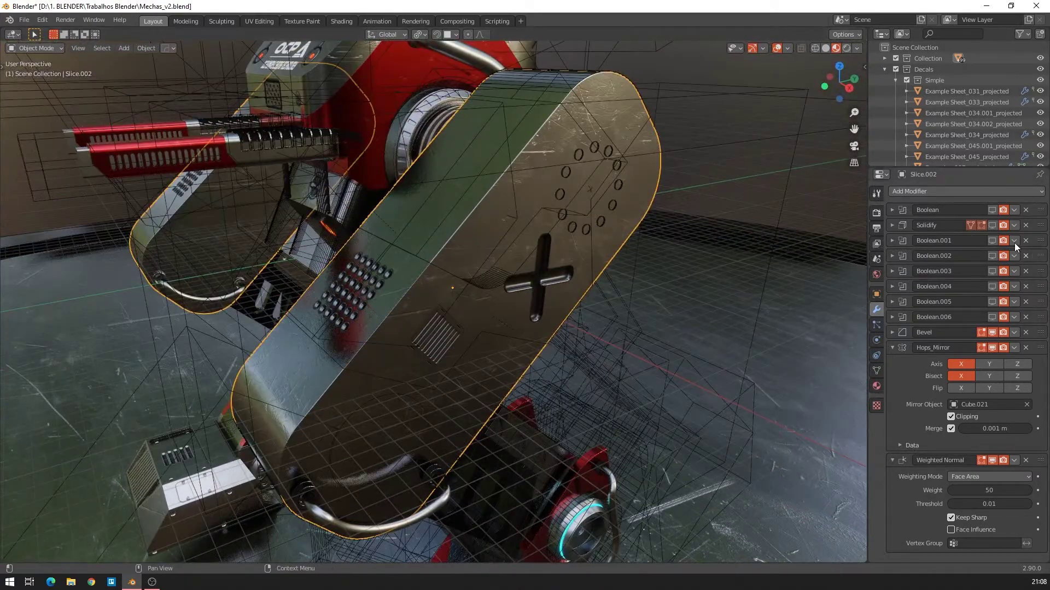
Enable the viewport display of the thigh plate's first Boolean and examine the resulting cut near the knee.
click(992, 210)
middle_drag(538, 212, 508, 227)
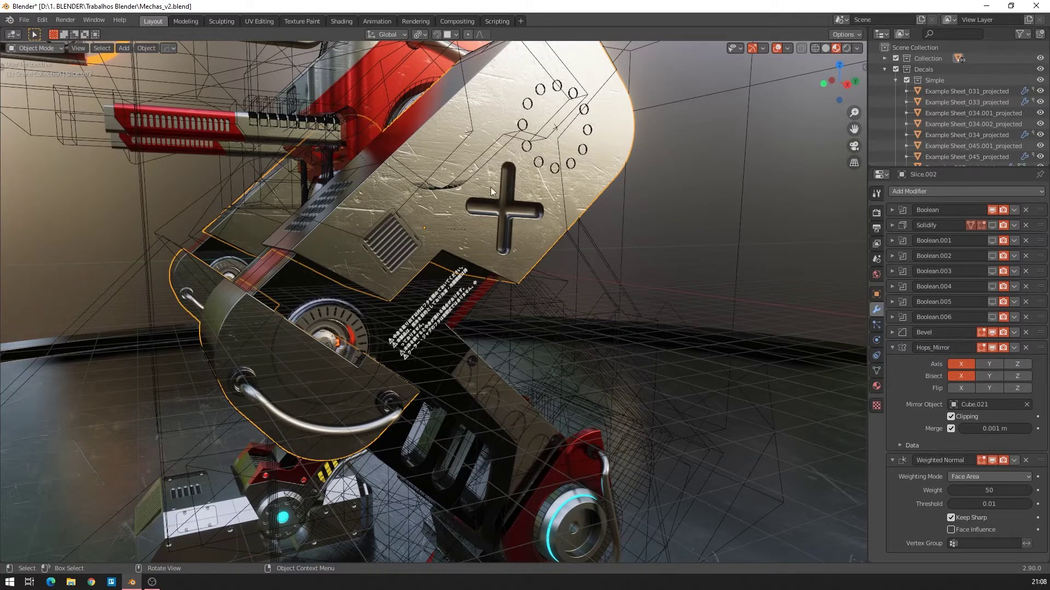
middle_drag(310, 348, 362, 313)
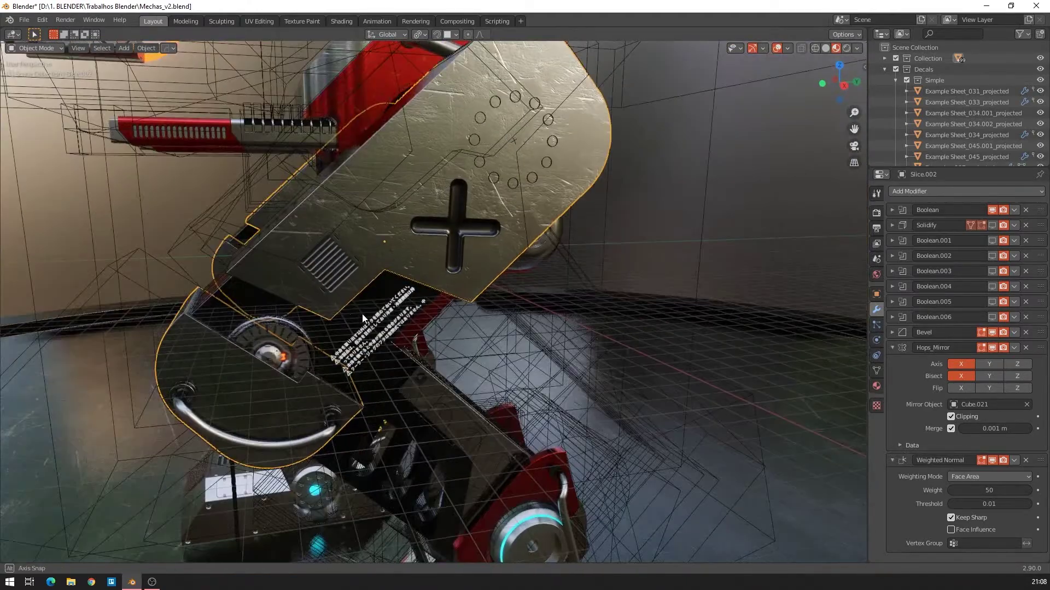
middle_drag(297, 303, 423, 275)
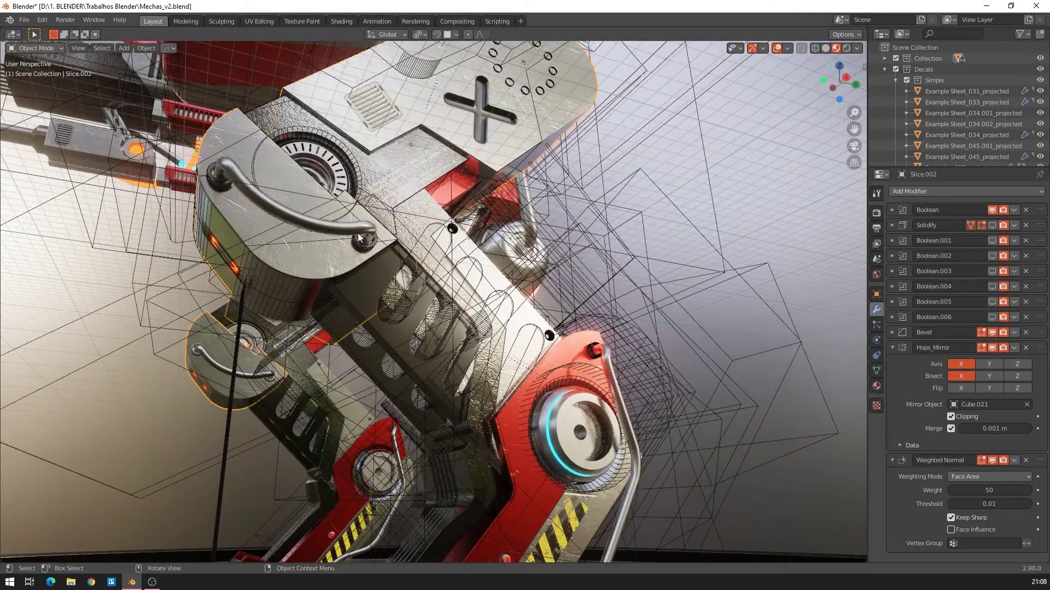
Select the inner leg piece beneath the cut and briefly check it in Edit Mode.
click(447, 132)
key(Tab)
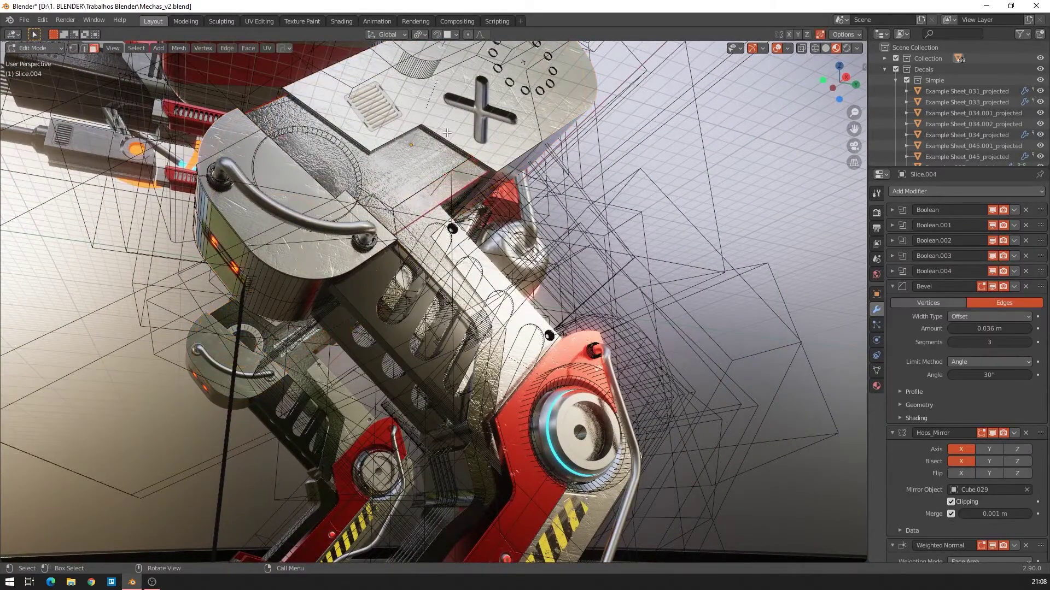
key(Tab)
Select the cutter of the thigh plate's first Boolean through Bool Scroll and examine how it divides the plate.
click(471, 130)
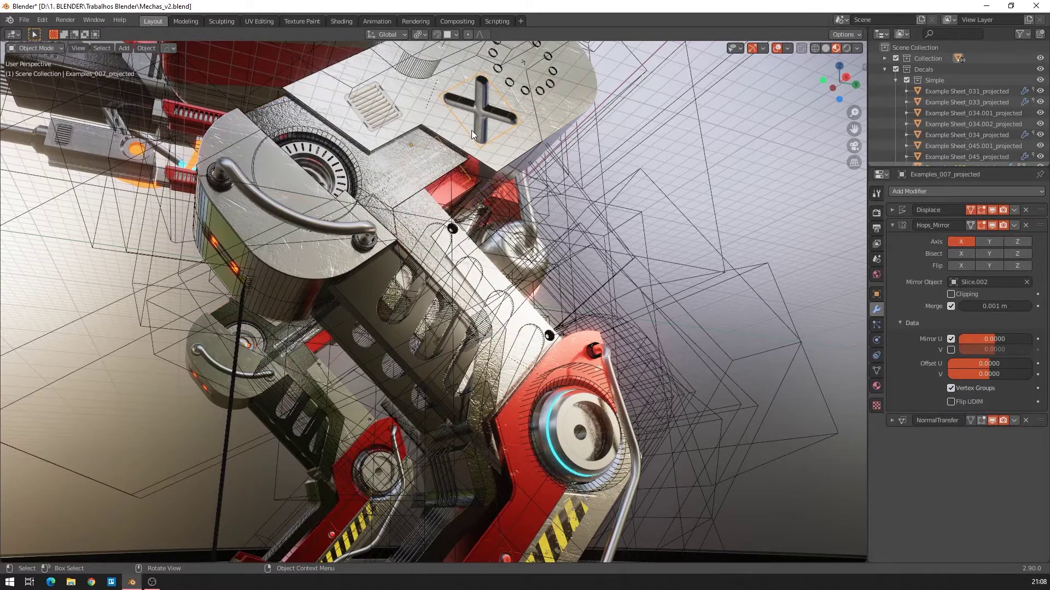
click(425, 120)
middle_drag(397, 213, 397, 213)
key(q)
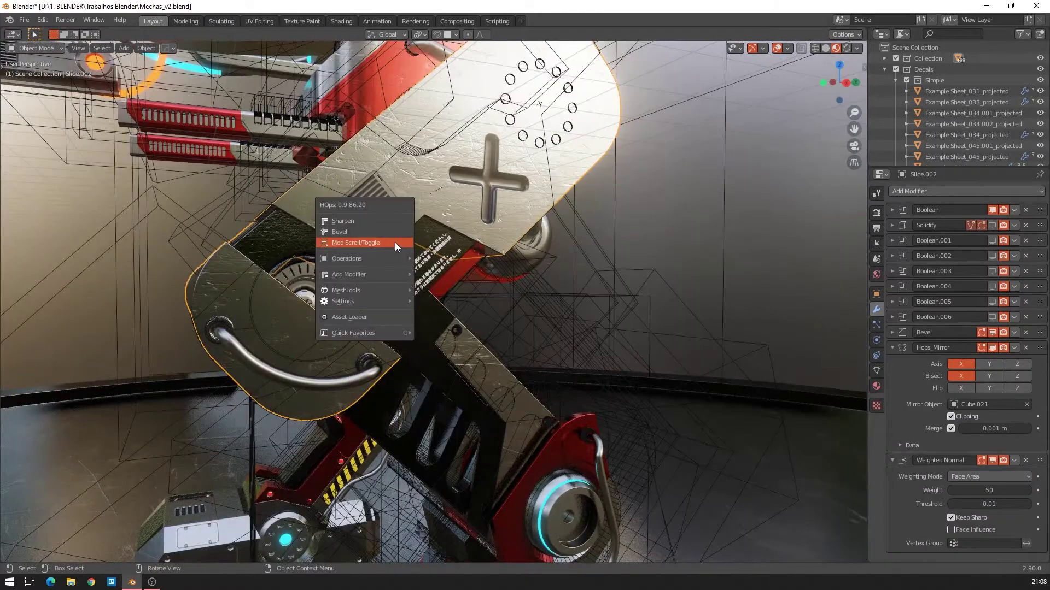
click(395, 242)
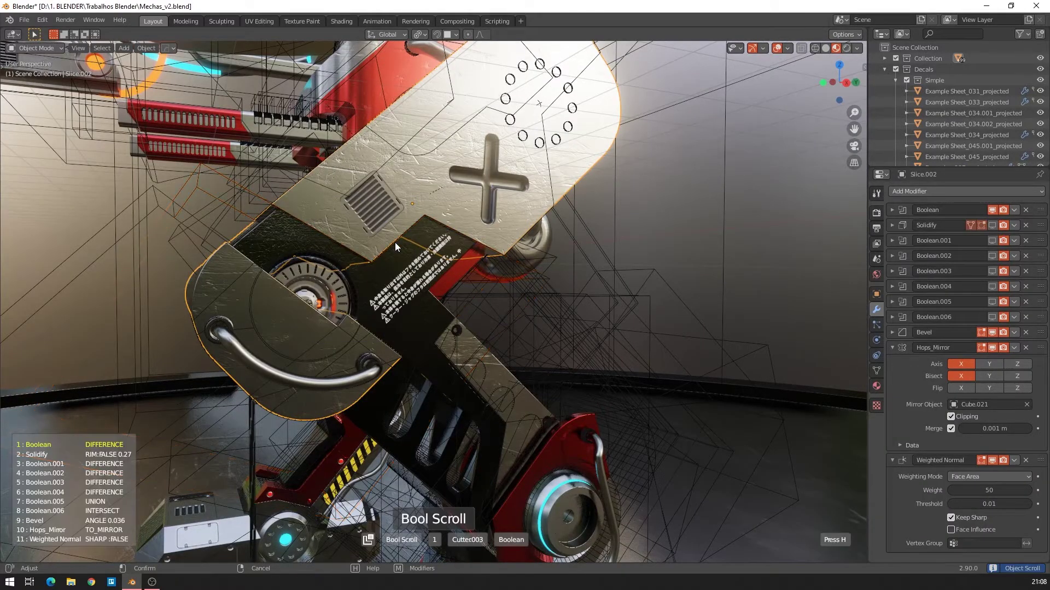
click(395, 241)
middle_drag(395, 242, 450, 273)
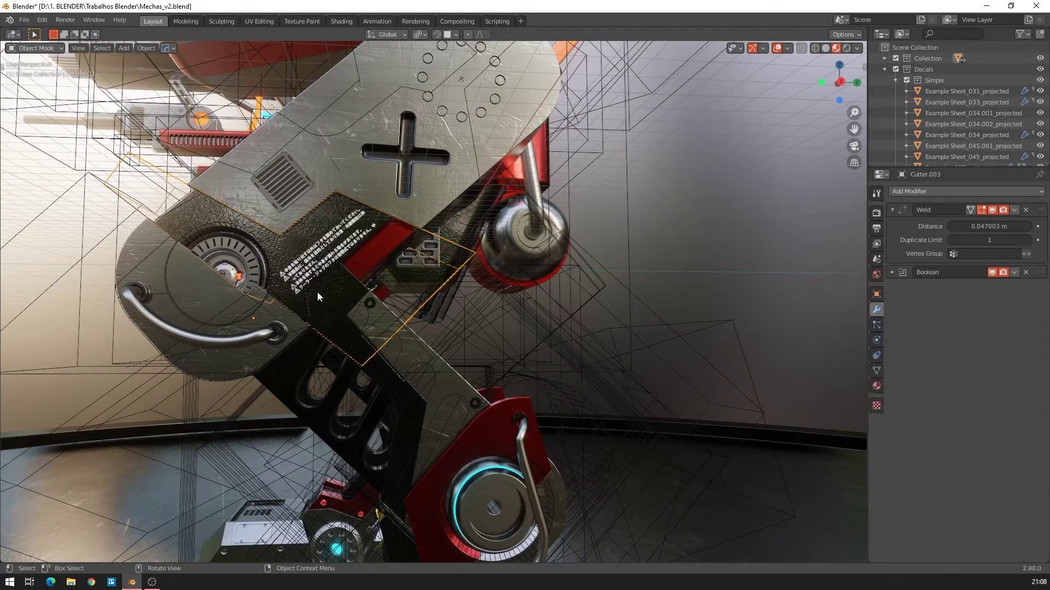
middle_drag(446, 251, 763, 305)
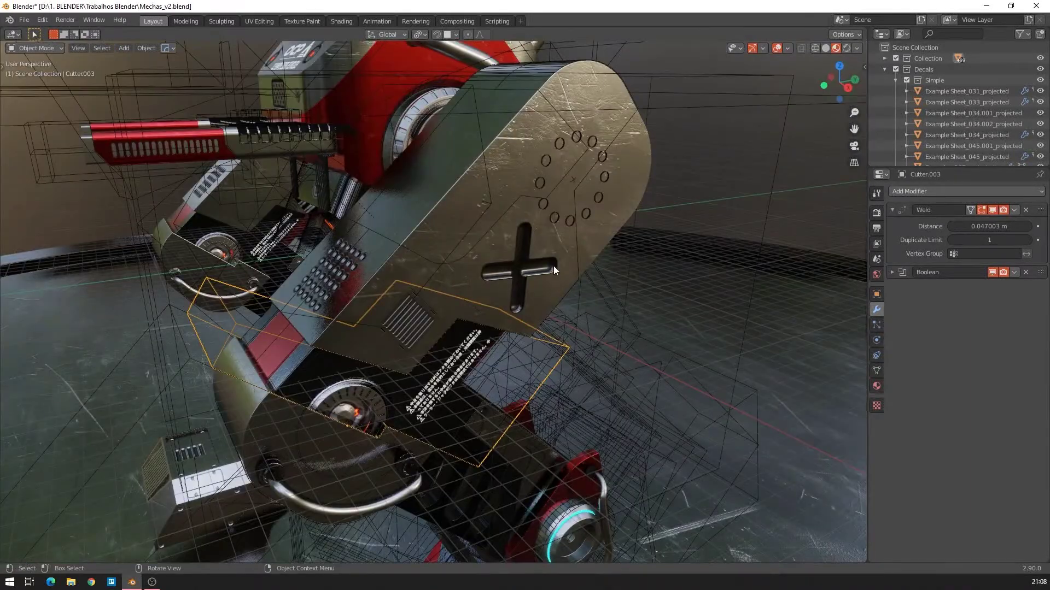
Reselect the thigh plate, toggle its Solidify modifier on and off in the viewport, and examine the cut area near the vent up close.
click(383, 255)
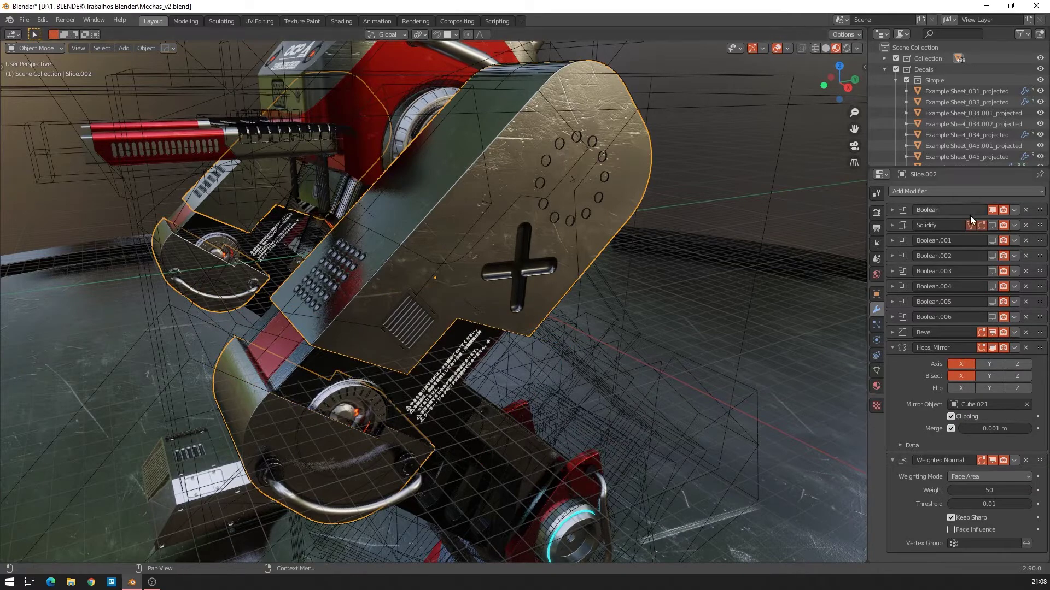
click(992, 225)
click(992, 226)
middle_drag(573, 252, 495, 261)
scroll(494, 261, up, 3)
shift+middle_drag(279, 287, 623, 224)
scroll(406, 278, up, 2)
scroll(404, 282, up, 2)
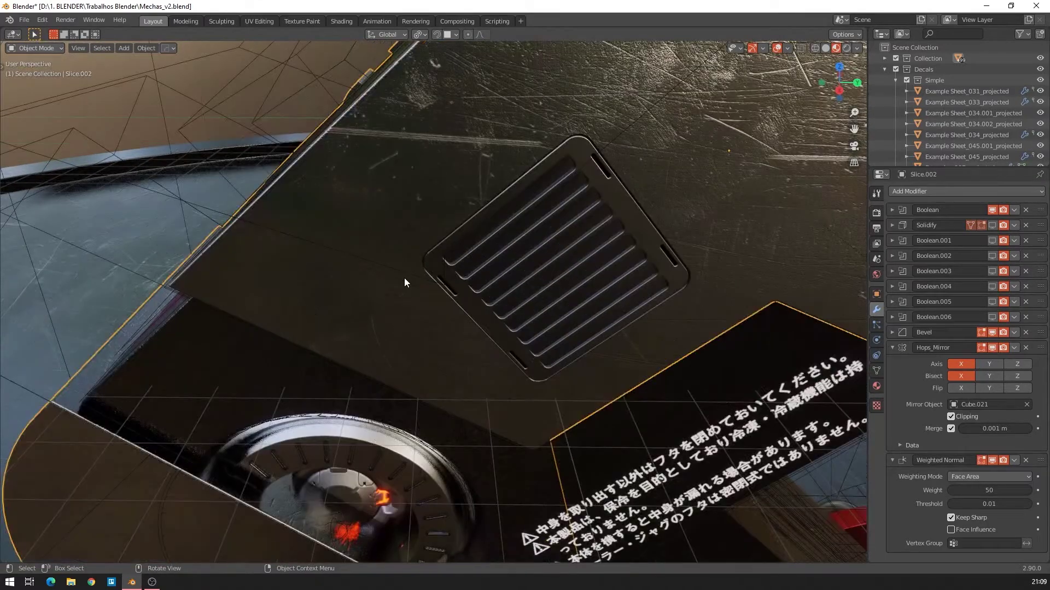
Re-enable the thigh plate's Solidify, turn on the viewport display of its Boolean.001, and examine the plate's upper end.
click(993, 225)
scroll(445, 307, down, 5)
middle_drag(444, 337, 439, 316)
middle_drag(585, 256, 540, 264)
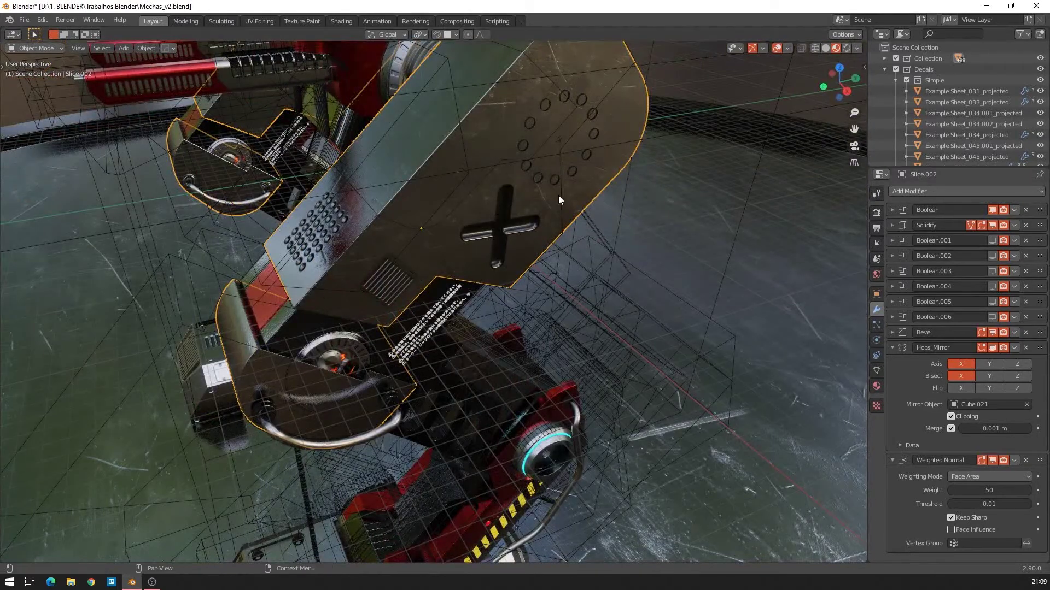
click(992, 240)
middle_drag(677, 235, 478, 121)
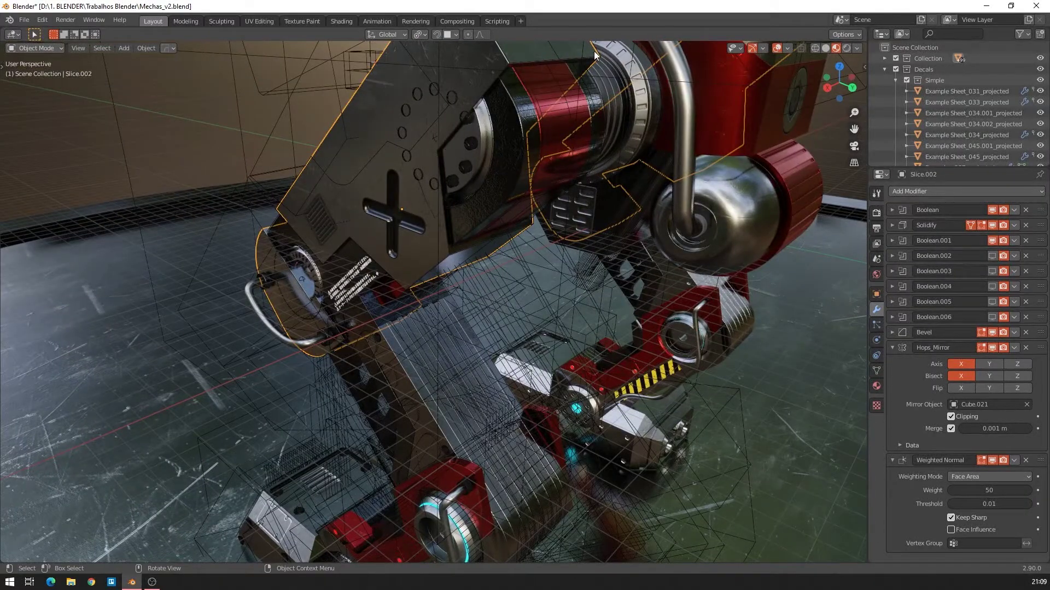
Select the cutter of the thigh plate's Boolean.001 through Bool Scroll and examine how it trims the plate around the hip joint.
key(q)
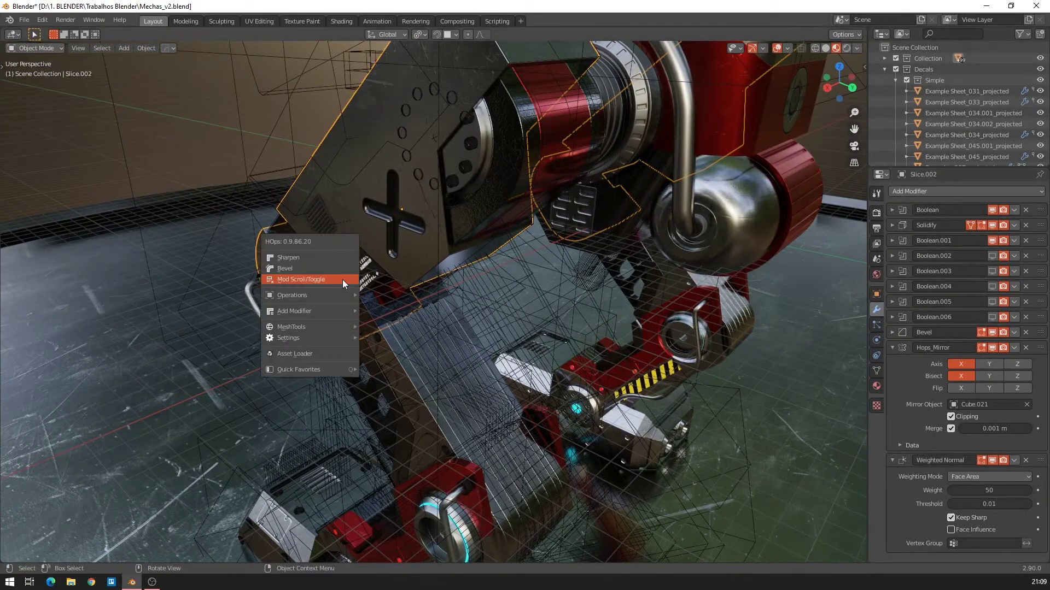
click(342, 280)
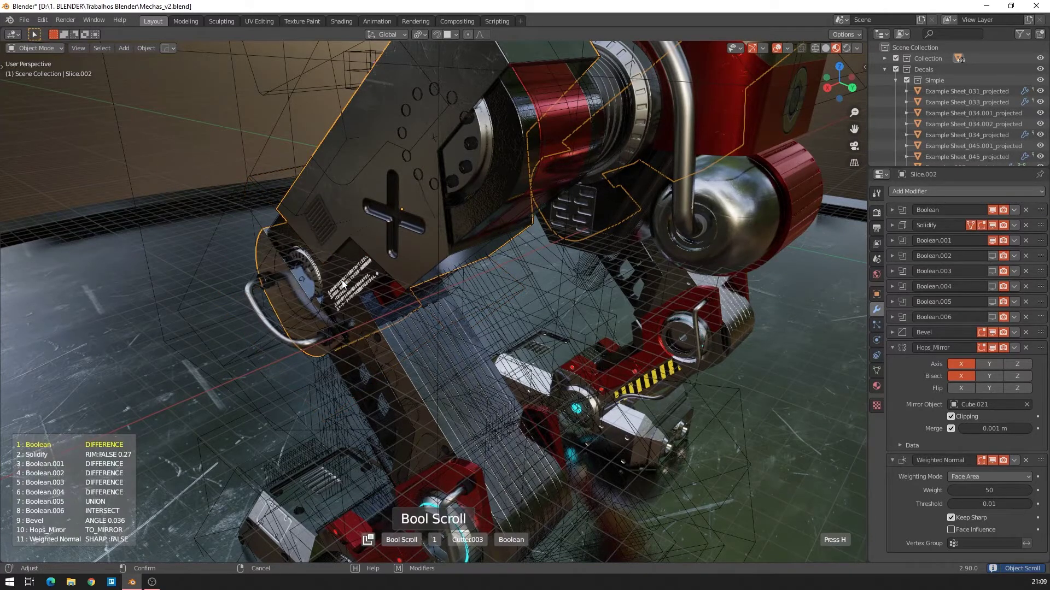
scroll(342, 284, down, 2)
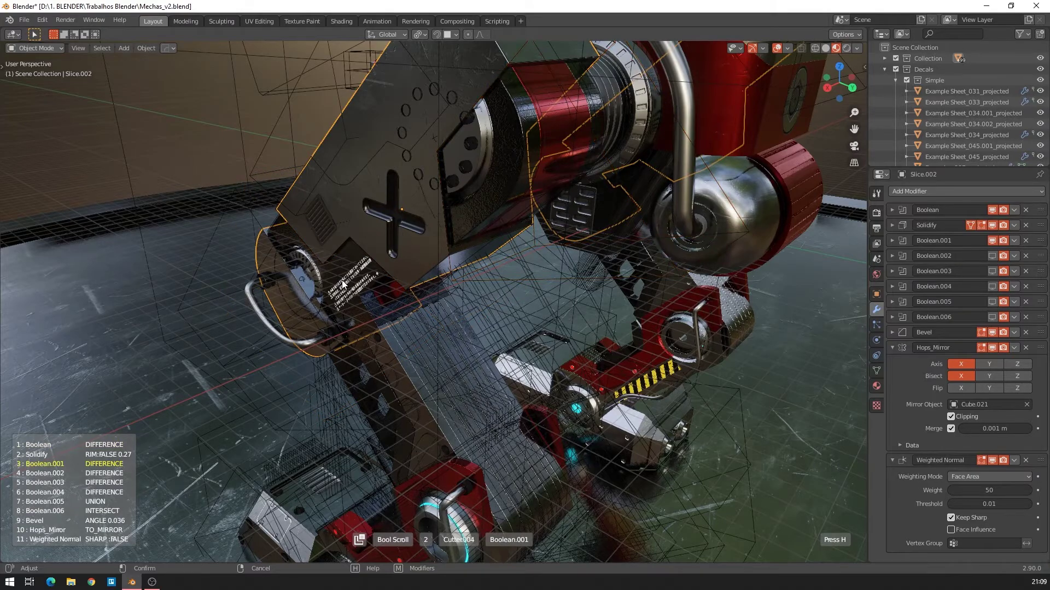
click(342, 283)
middle_drag(448, 292, 446, 263)
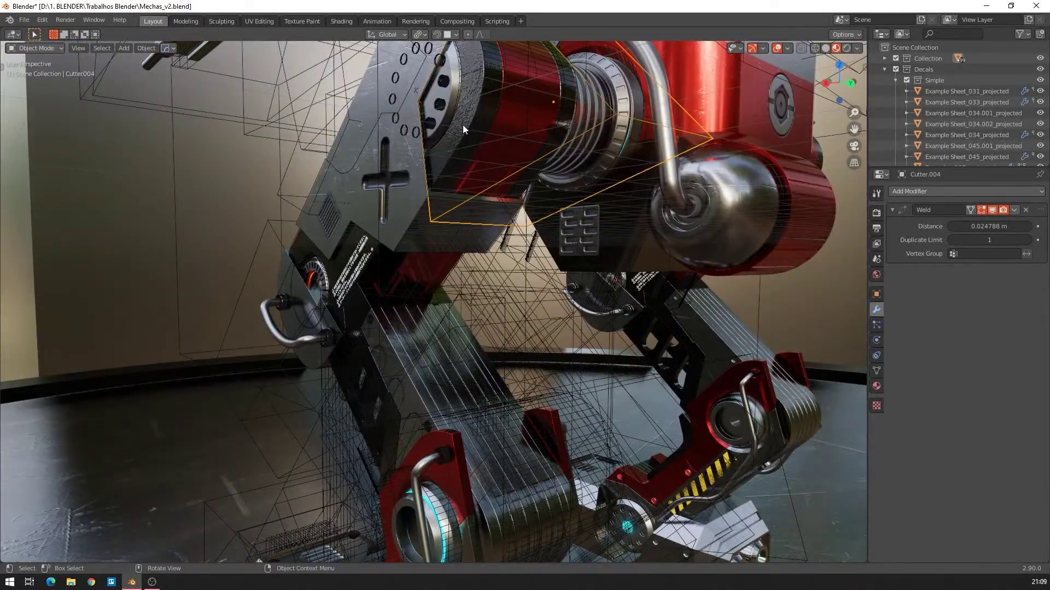
middle_drag(538, 113, 385, 202)
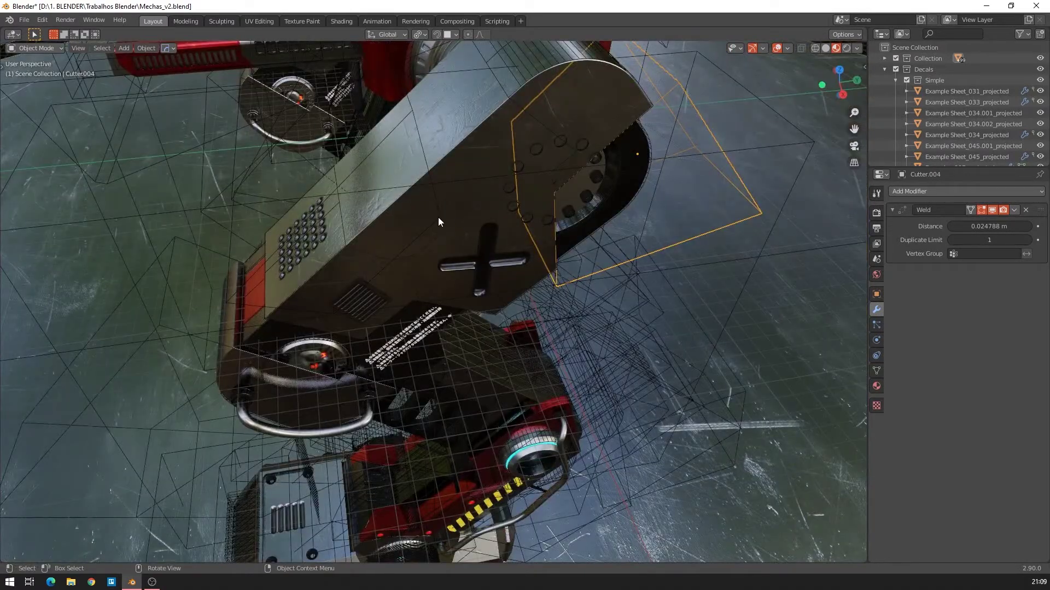
middle_drag(477, 127, 854, 195)
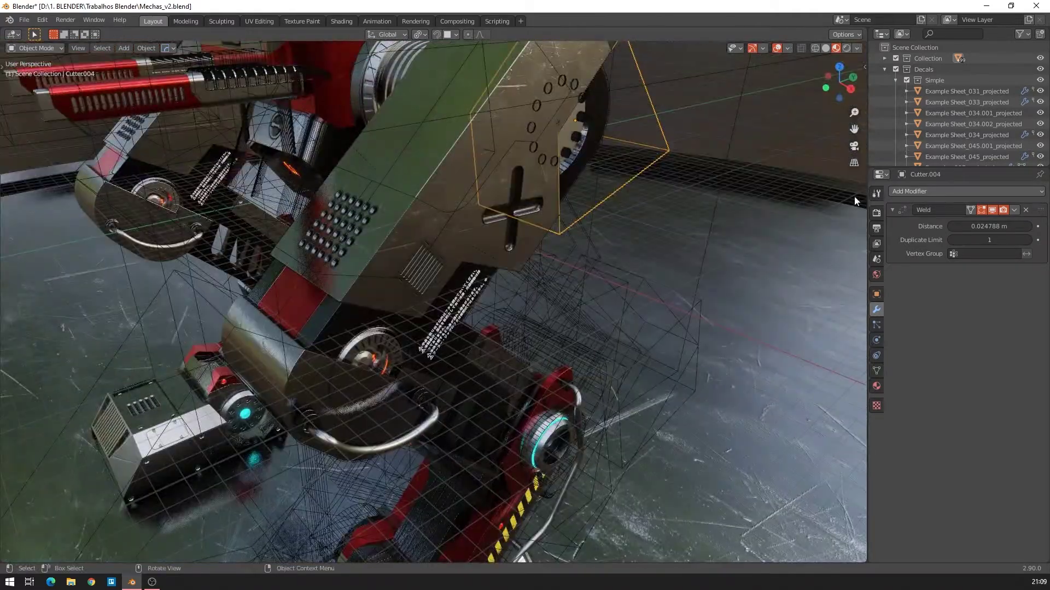
Reselect the thigh plate, enable the viewport display of its Boolean.002, and examine the opening cut into the upper plate.
click(432, 216)
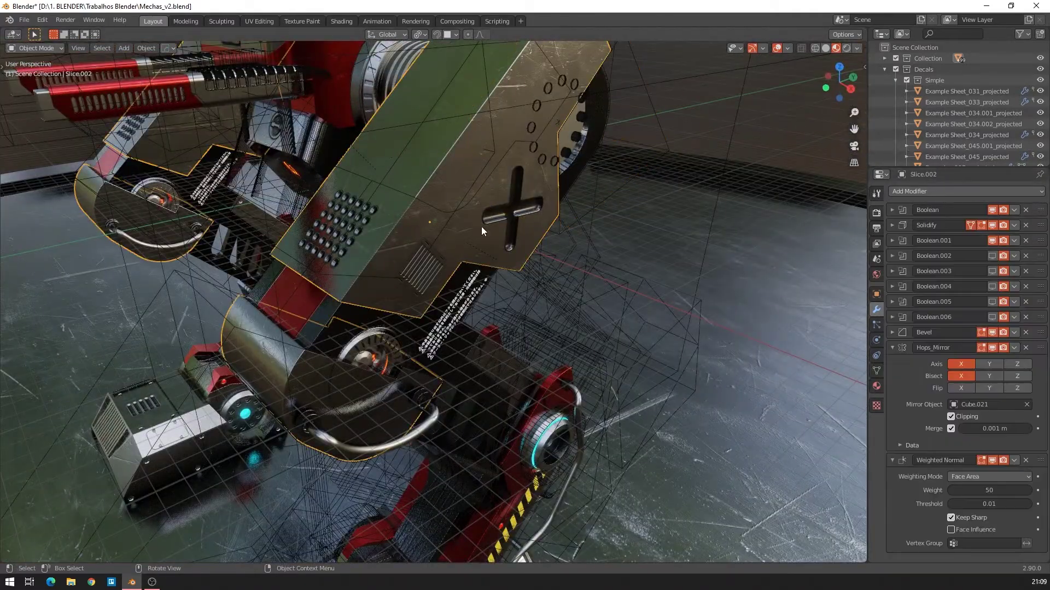
click(992, 256)
middle_drag(603, 185, 350, 183)
scroll(359, 229, up, 3)
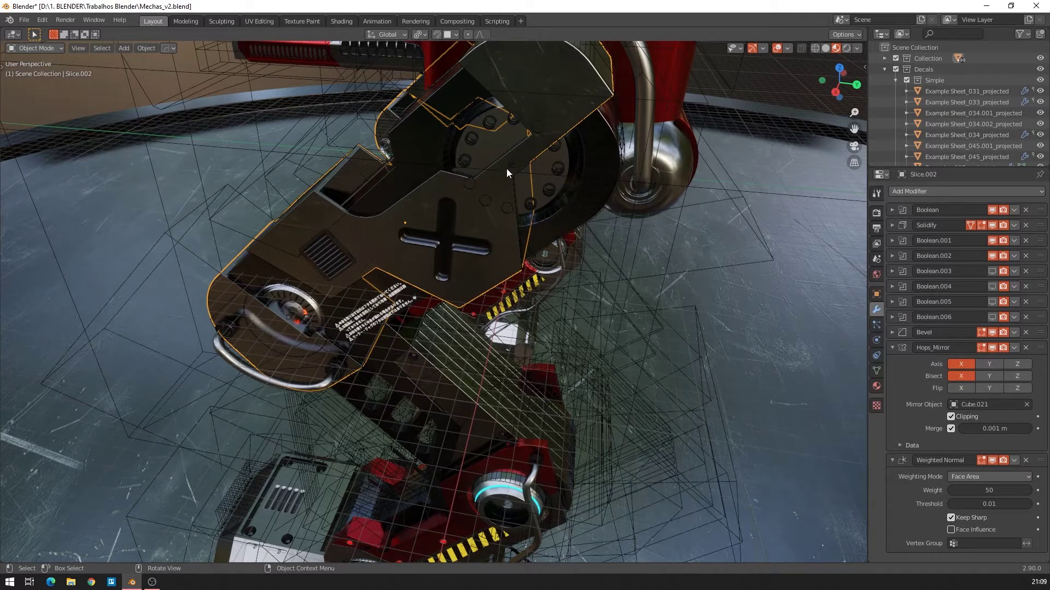
middle_drag(424, 134, 448, 152)
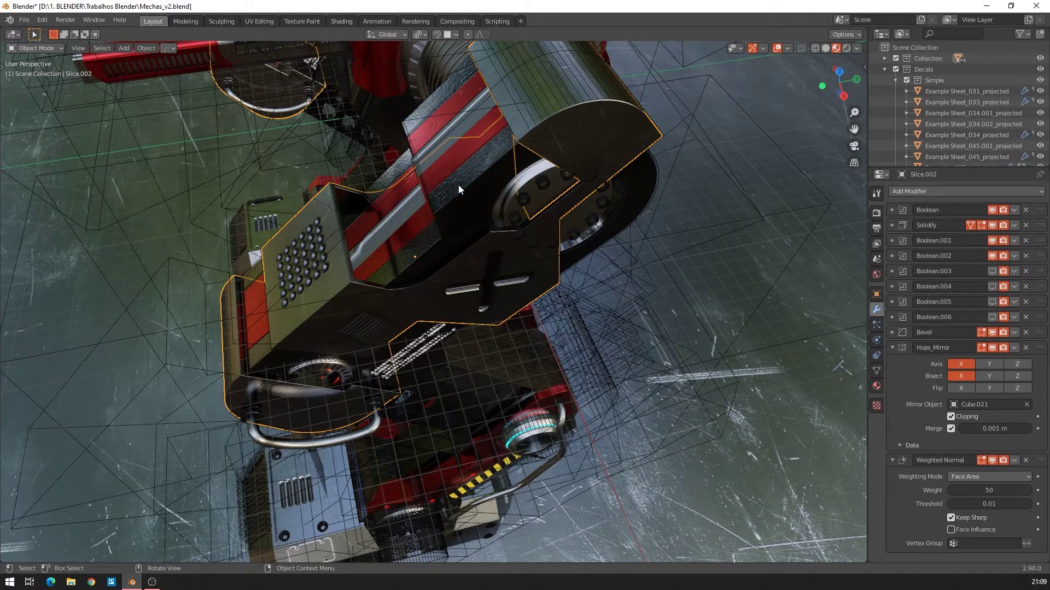
middle_drag(548, 195, 572, 210)
Enable the viewport display of the plate's Boolean.003 and Boolean.004 and examine the cuts around the knee disc and kneecap.
click(990, 271)
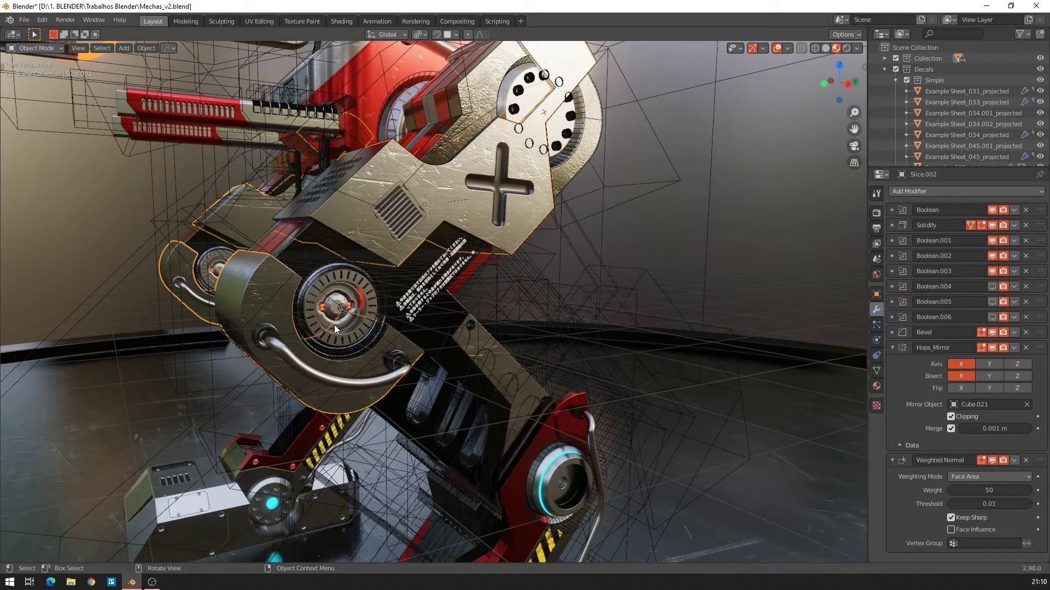
scroll(371, 332, up, 4)
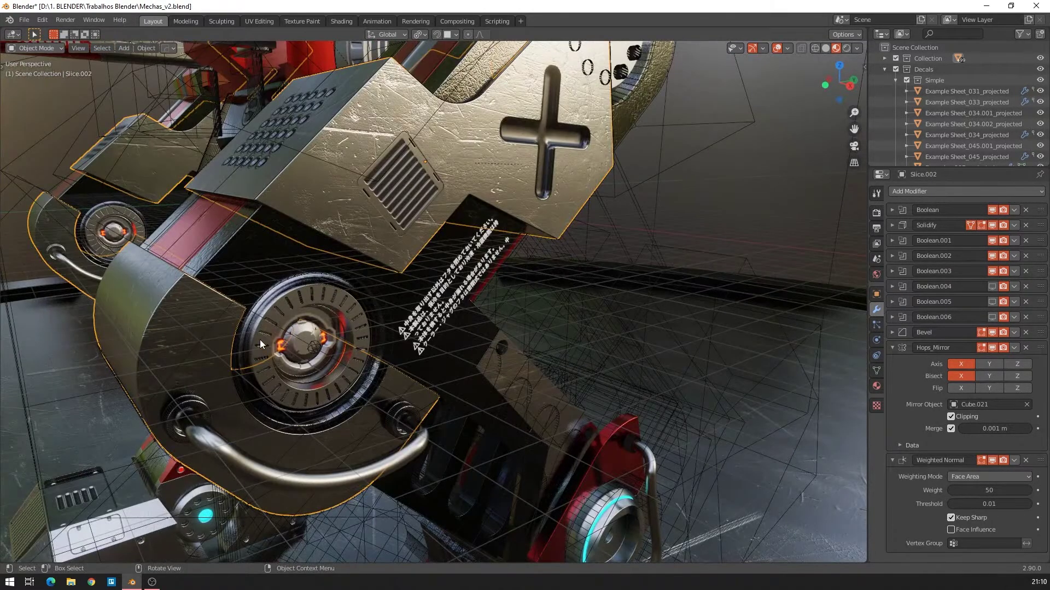
middle_drag(306, 342, 326, 265)
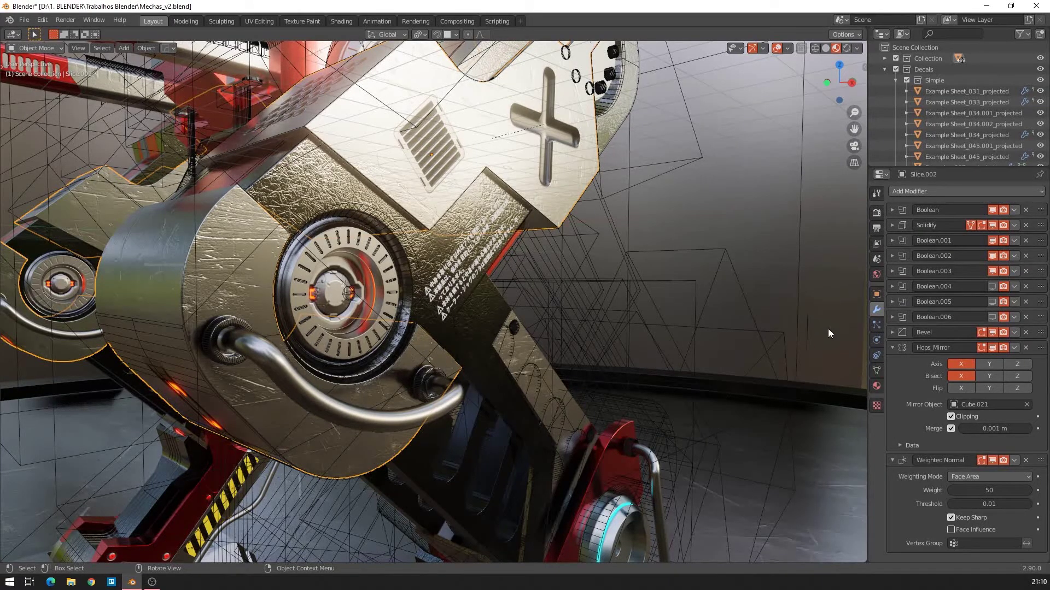
click(991, 287)
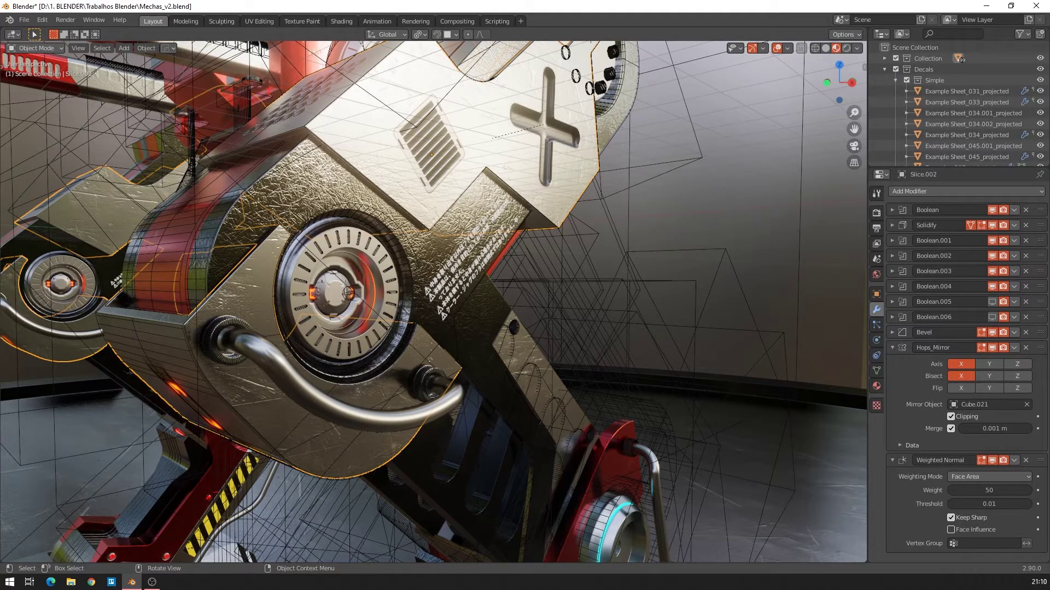
middle_drag(295, 304, 339, 292)
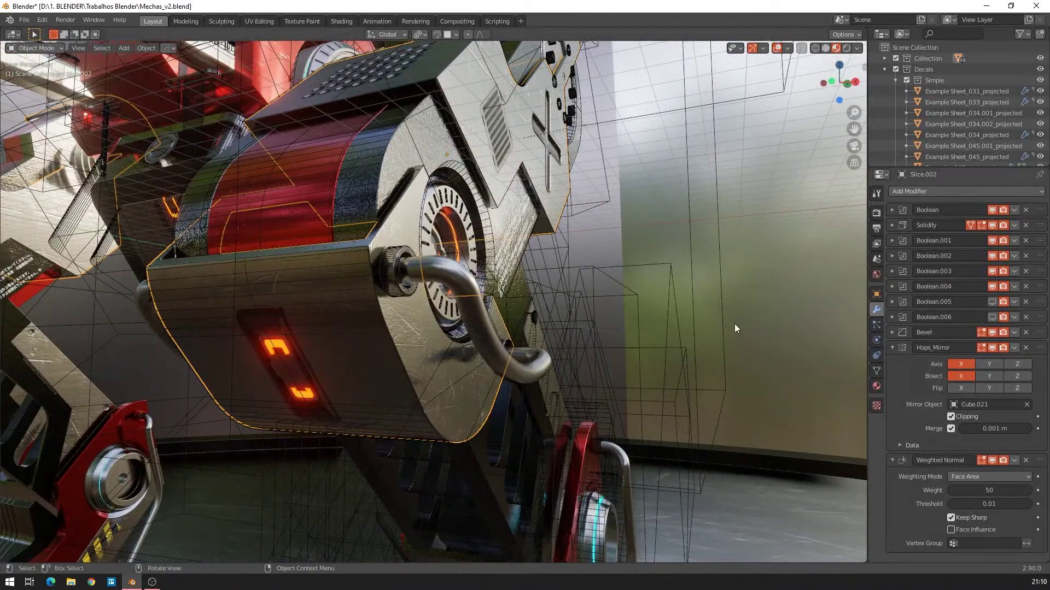
Enable the viewport display of the plate's Boolean.005, check the object at the knee handle's mount, and reselect the plate.
click(991, 301)
middle_drag(514, 330, 451, 228)
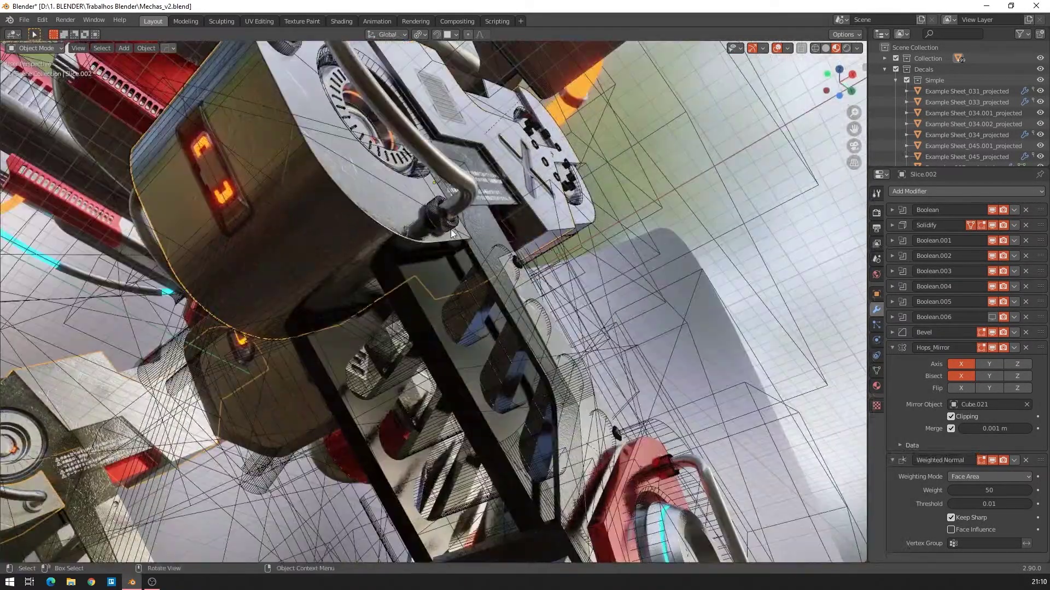
click(445, 226)
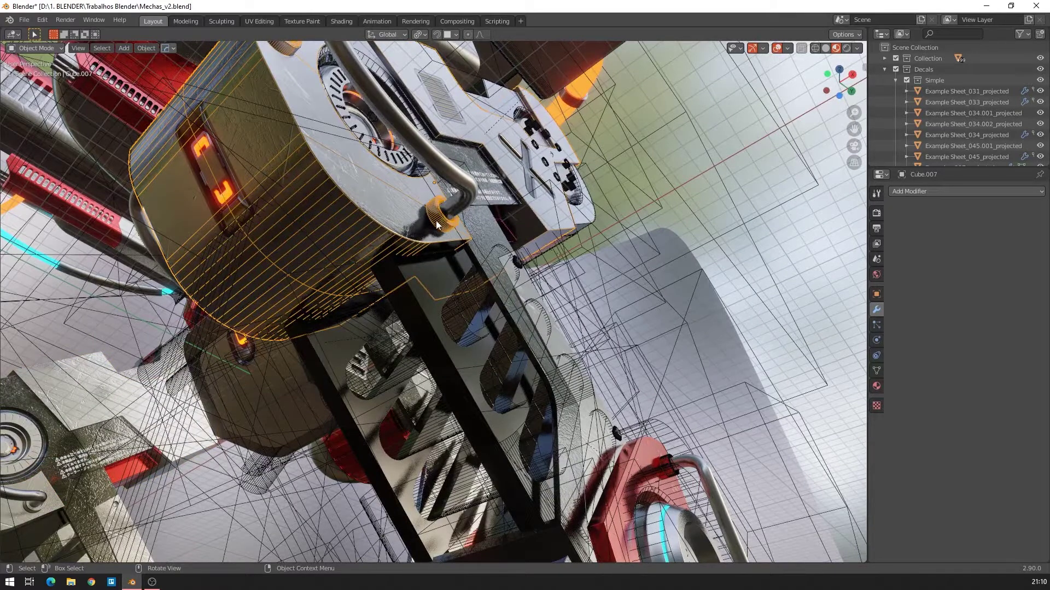
middle_drag(403, 192, 461, 141)
click(464, 146)
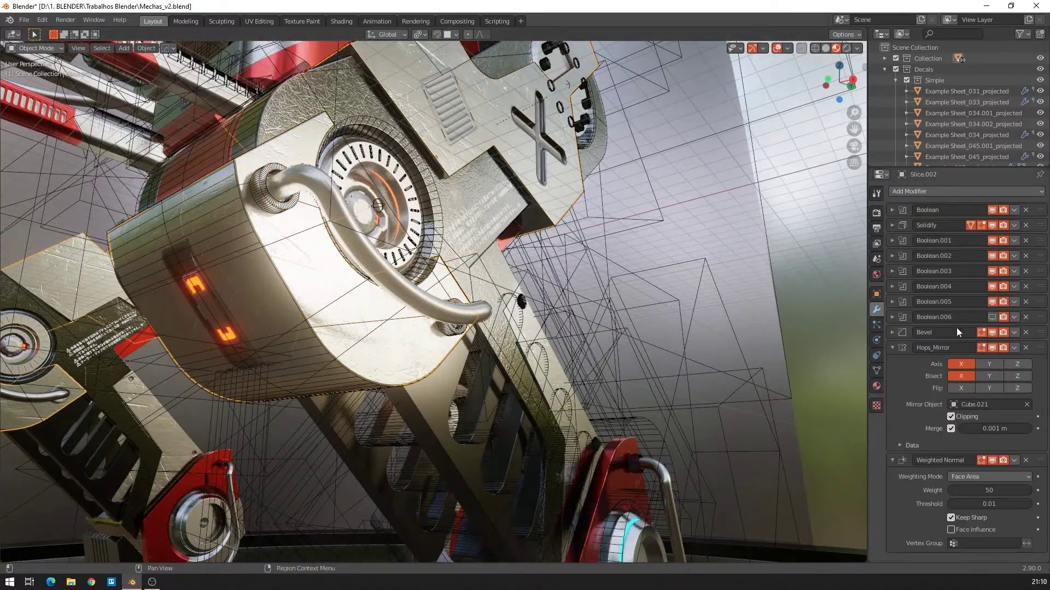
click(992, 302)
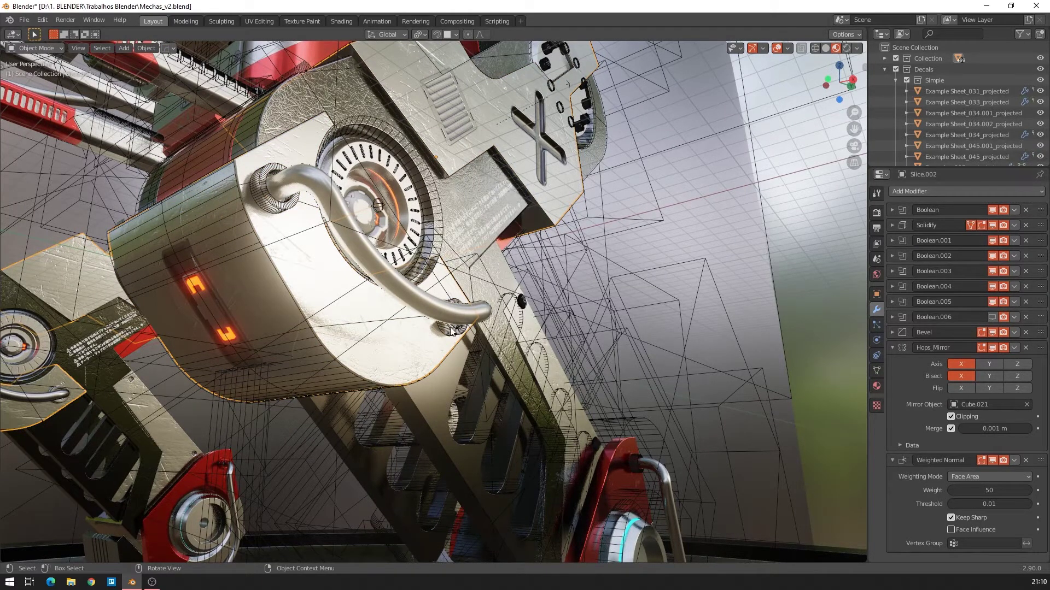
Enable the viewport display of the plate's Boolean.006 and examine the knee area from the side.
click(990, 317)
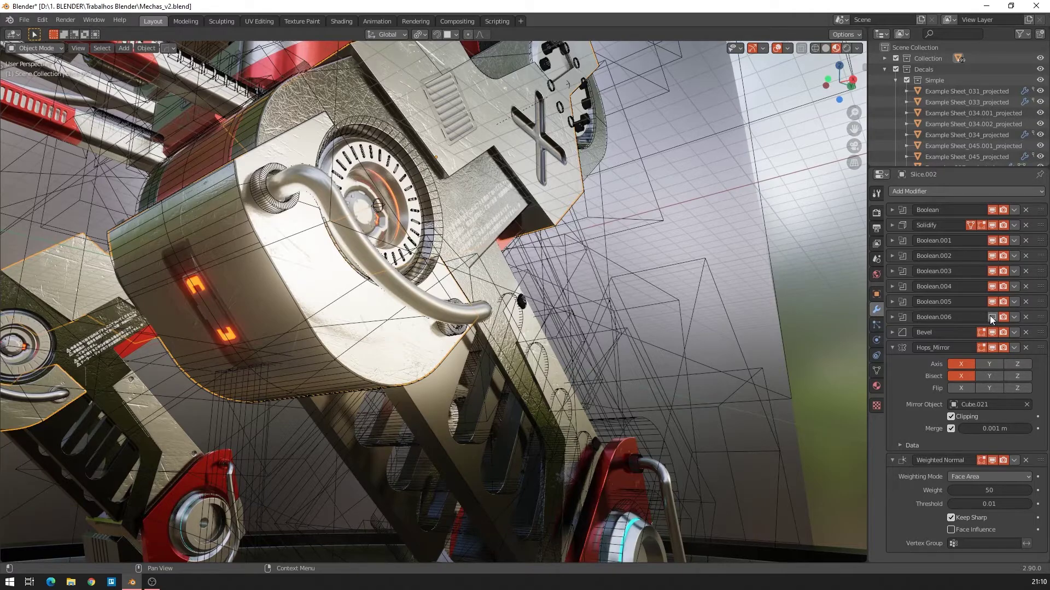
middle_drag(508, 326, 342, 368)
middle_drag(305, 313, 340, 326)
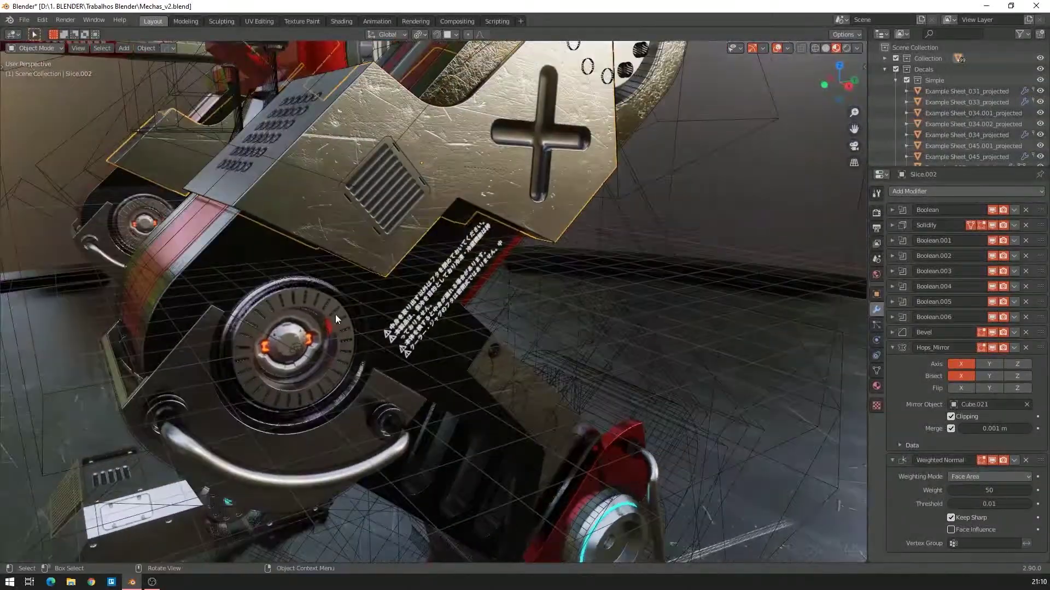
Select the inner leg piece beneath the plate, review its modifier stack, and examine the whole leg from several angles.
click(270, 270)
middle_drag(454, 340, 492, 328)
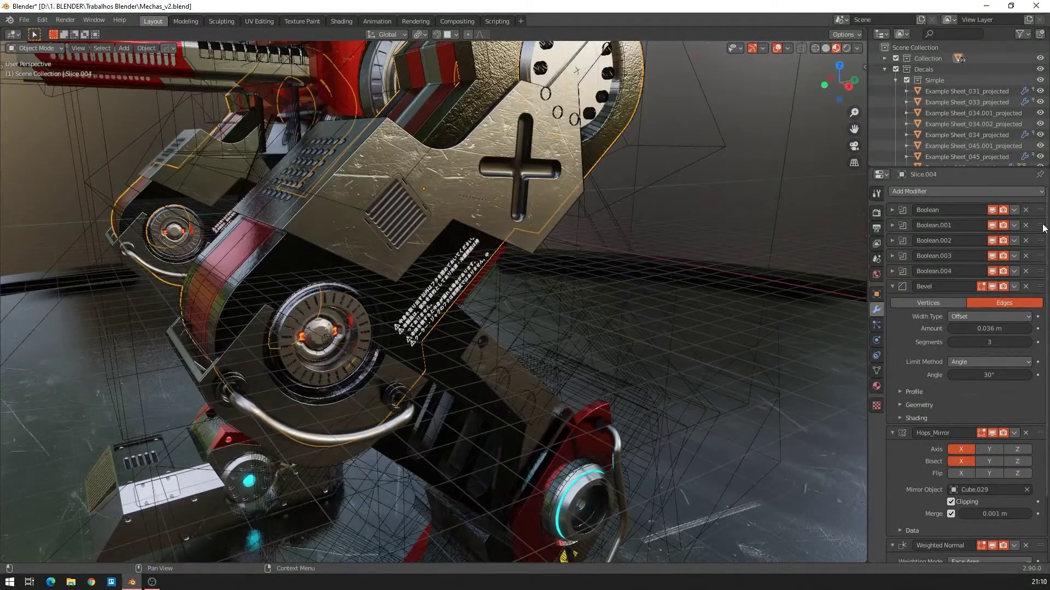
scroll(987, 247, down, 3)
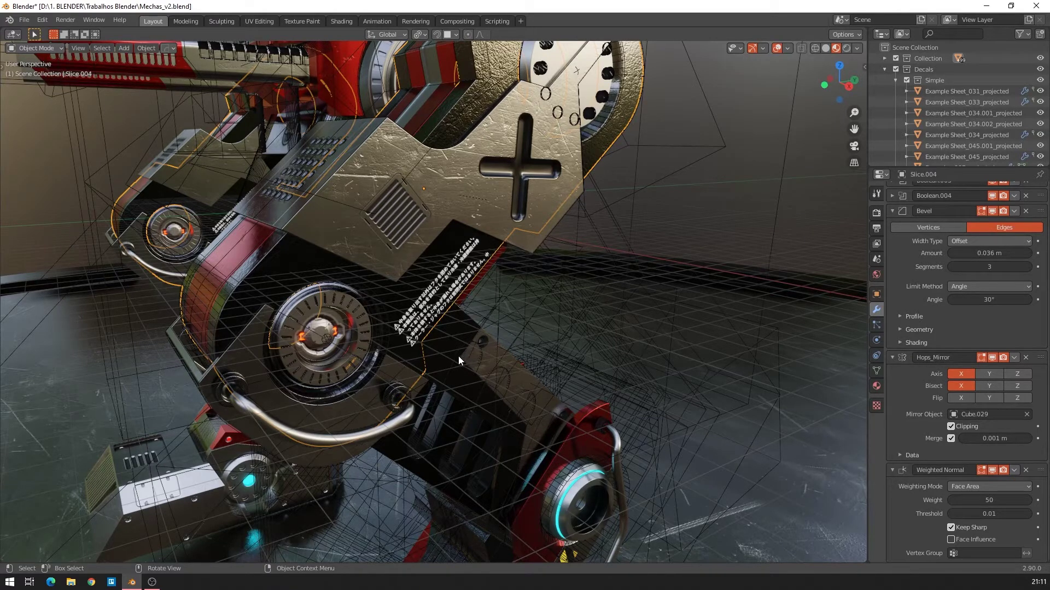
middle_drag(390, 384, 376, 355)
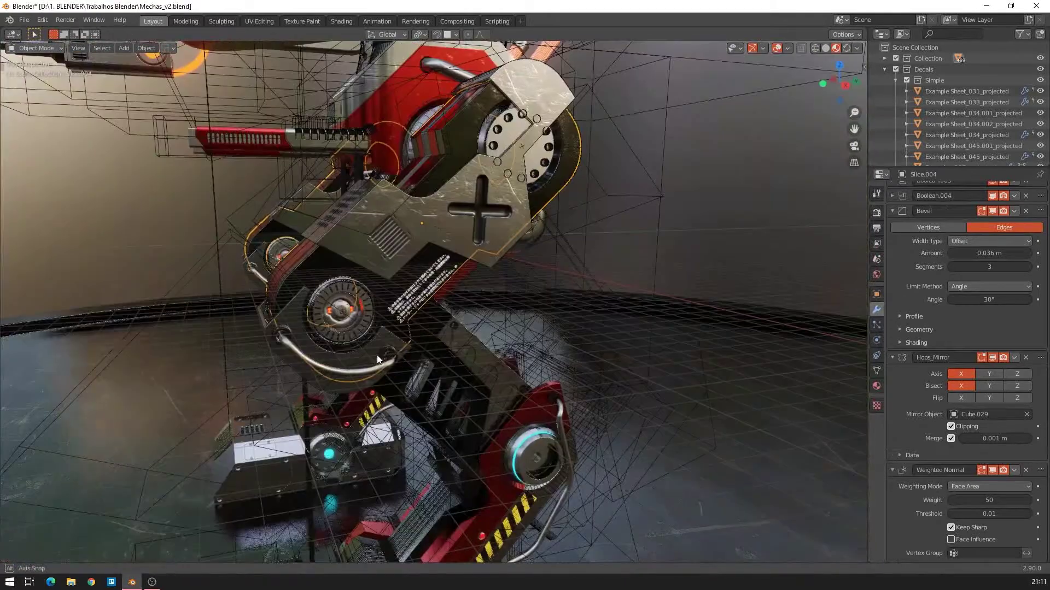
middle_drag(369, 366, 465, 382)
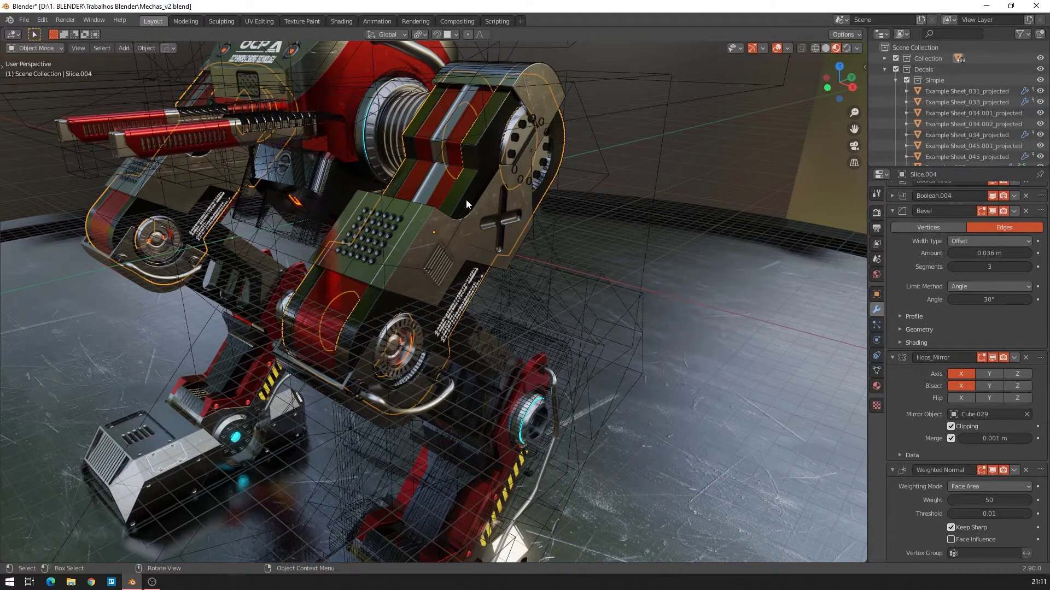
Select the large box cutter around the leg, the knee cylinder and the handle-mount object one by one to examine each.
click(661, 74)
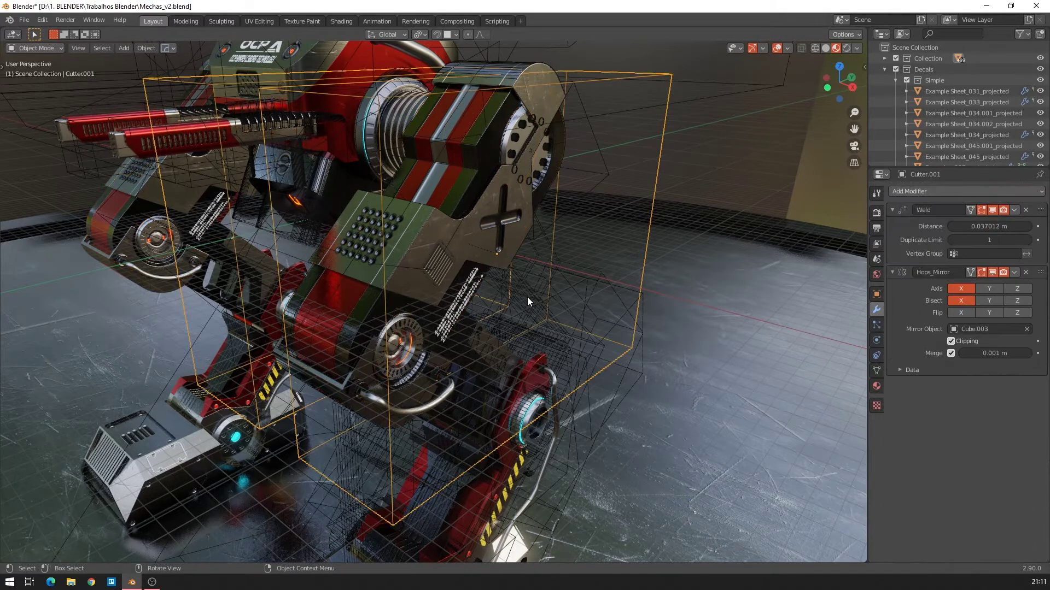
middle_drag(473, 299, 362, 238)
click(375, 215)
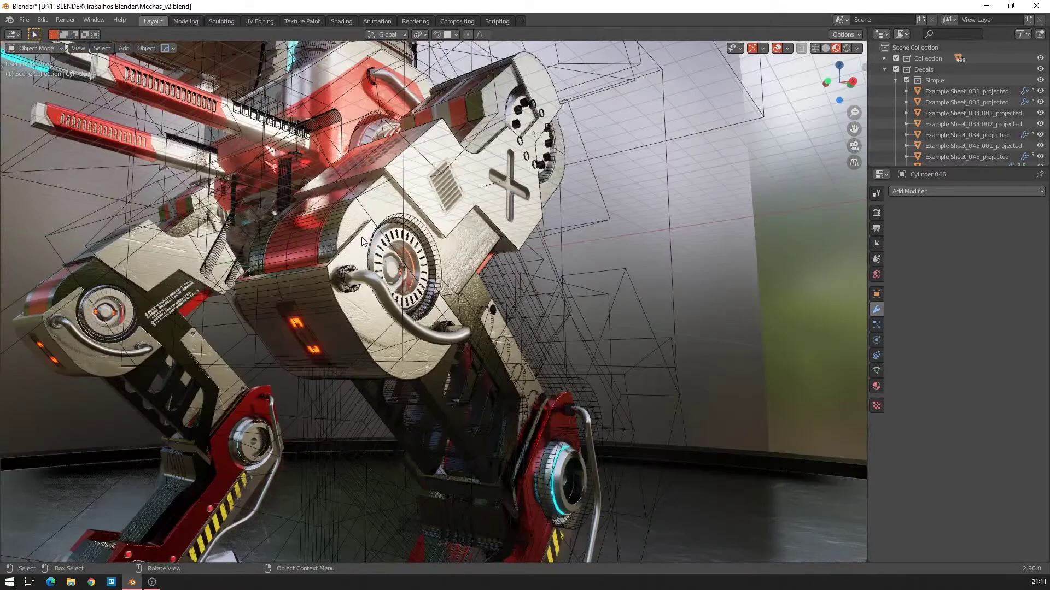
click(421, 326)
middle_drag(422, 326, 394, 363)
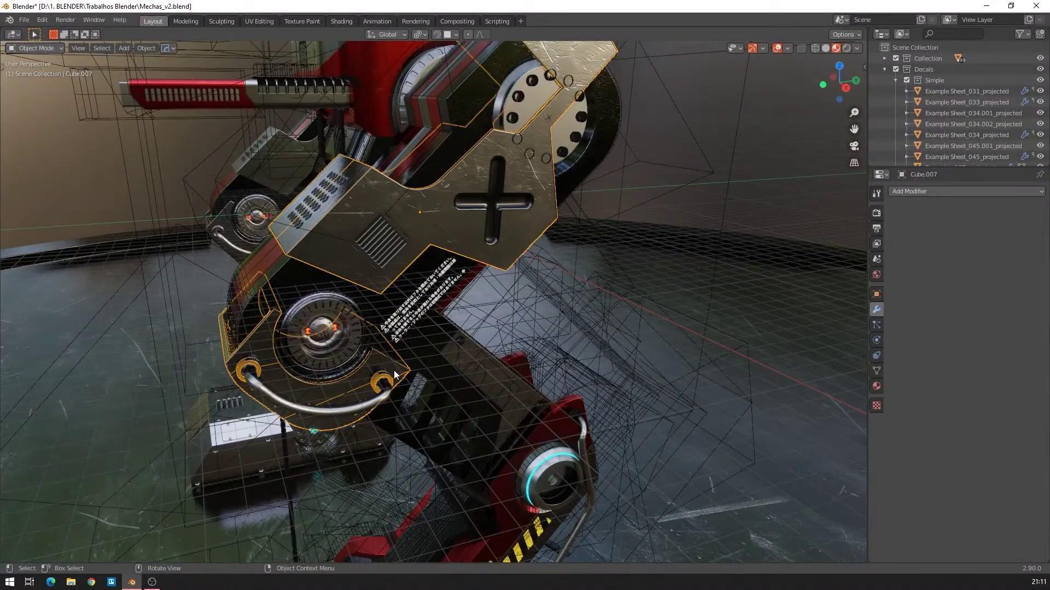
middle_drag(495, 304, 539, 309)
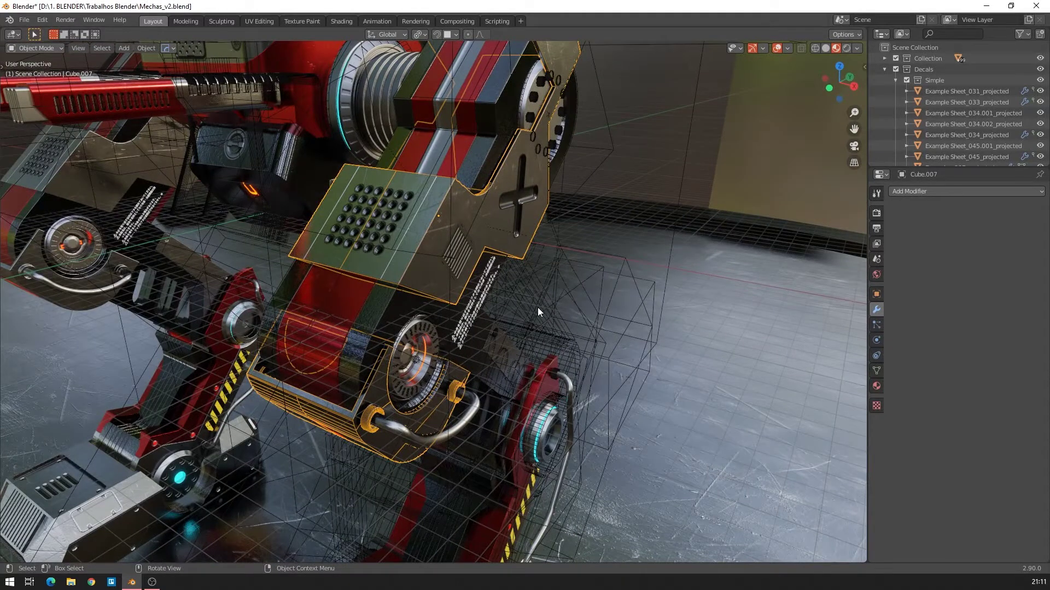
Show only the main Collection and the Decals collection, and examine the leg's decals without the cutters.
key(1)
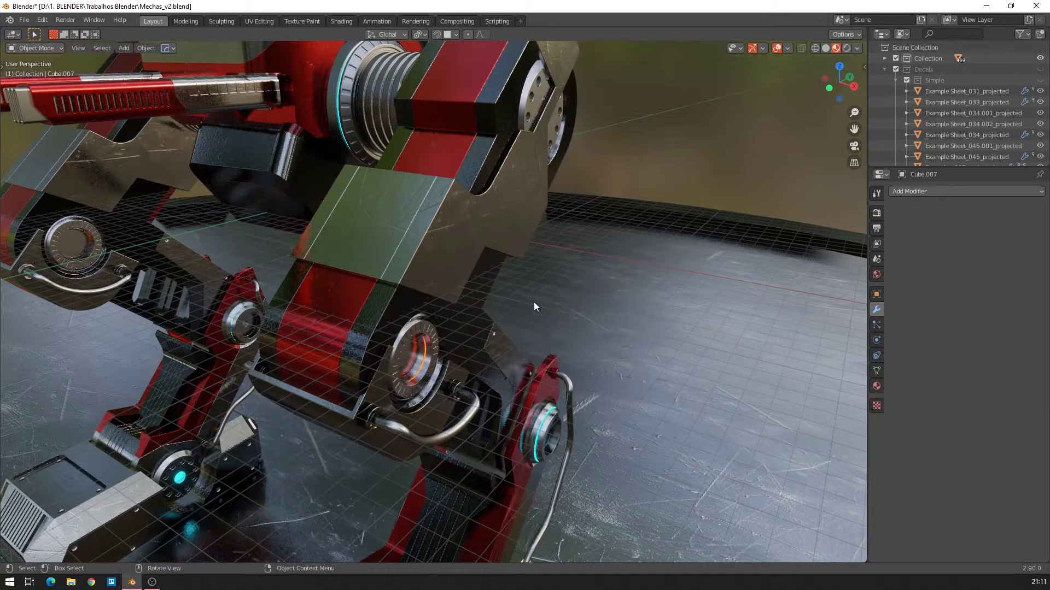
key(shift+2)
middle_drag(533, 300, 430, 298)
scroll(413, 293, up, 3)
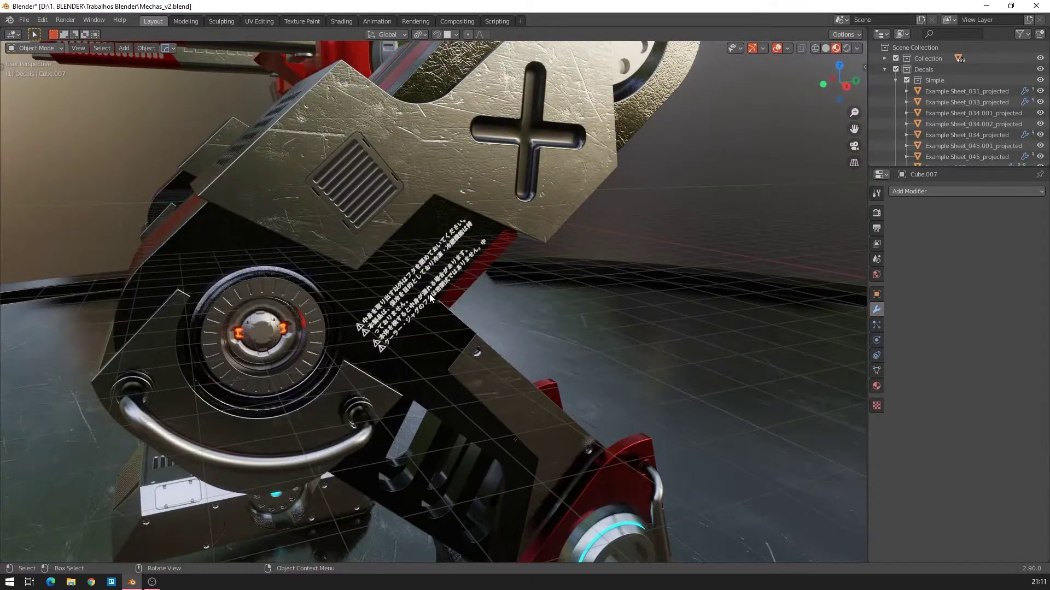
middle_drag(430, 298, 498, 278)
scroll(528, 273, down, 4)
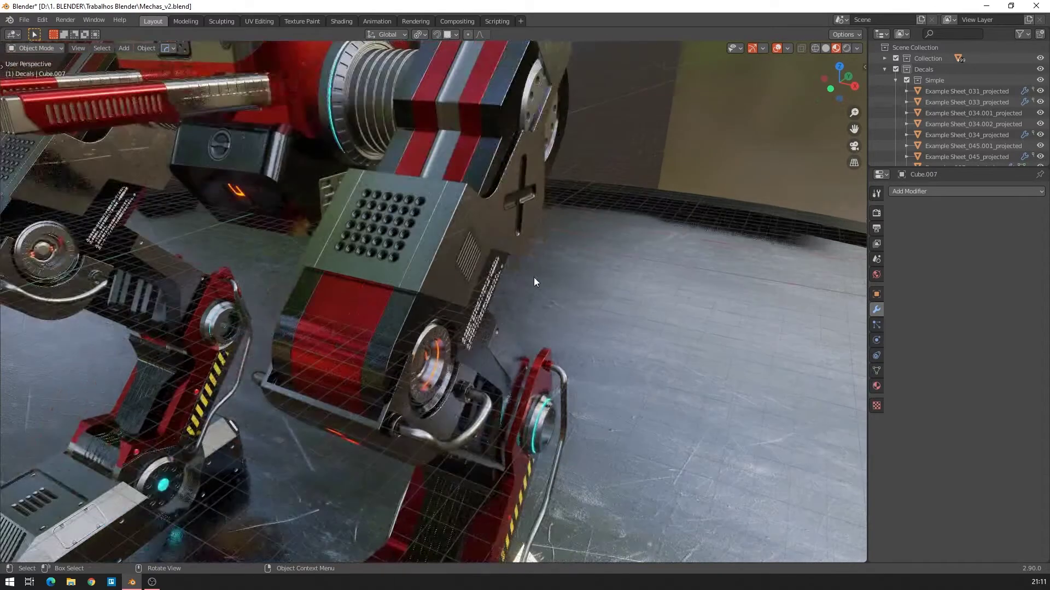
Browse the DECALmachine libraries, including the Aircraft and Examples decals, without inserting anything.
key(d)
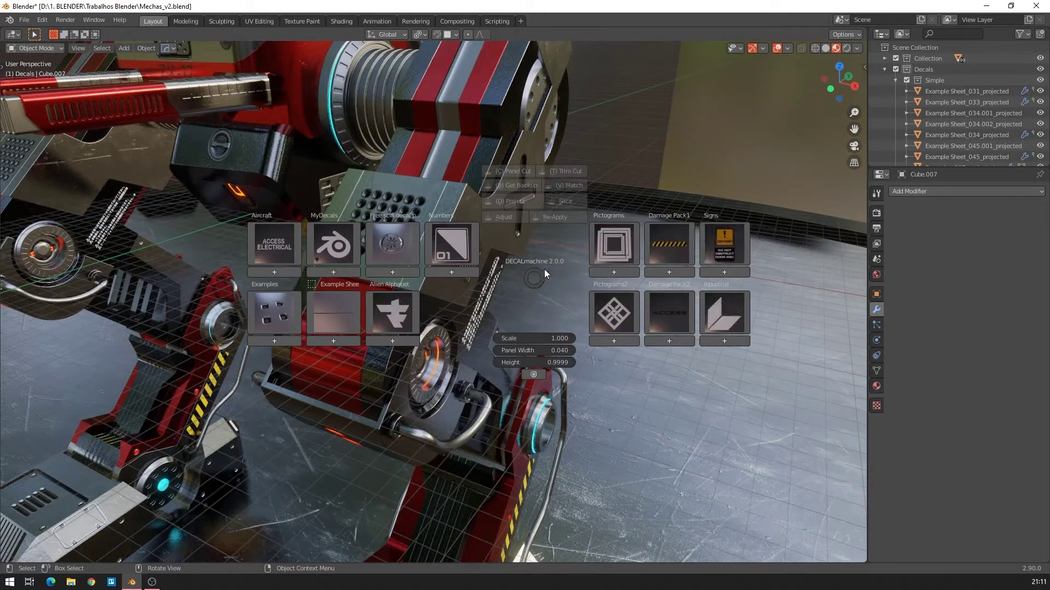
click(276, 246)
click(292, 246)
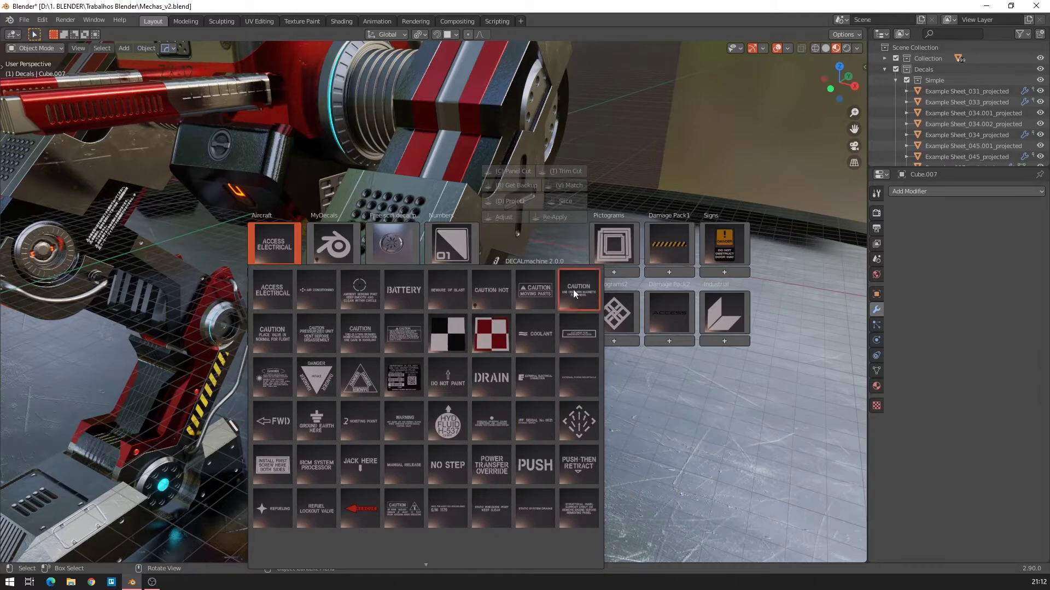
click(358, 249)
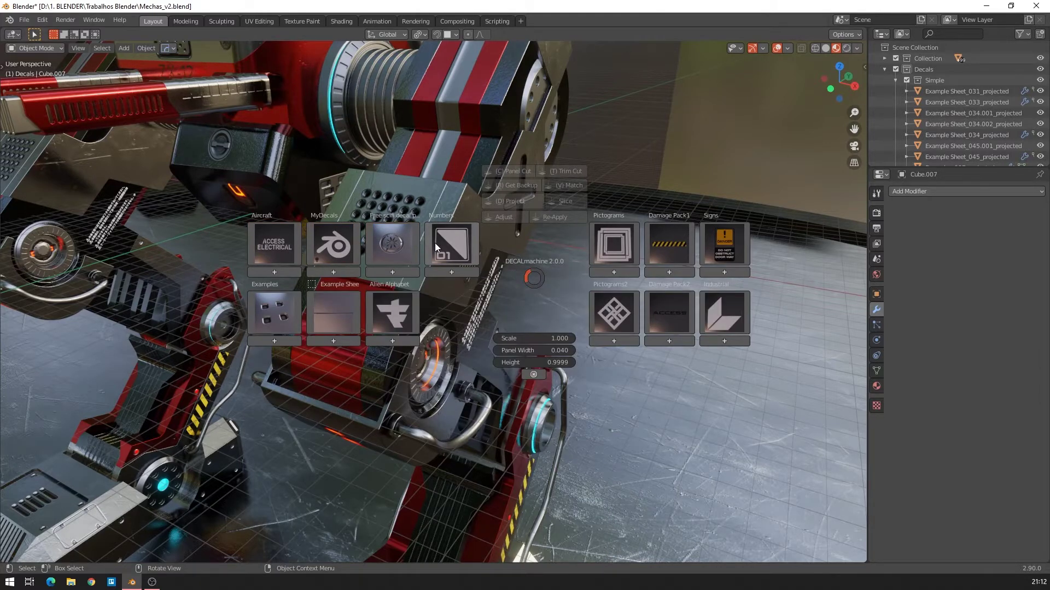
mouse_move(286, 317)
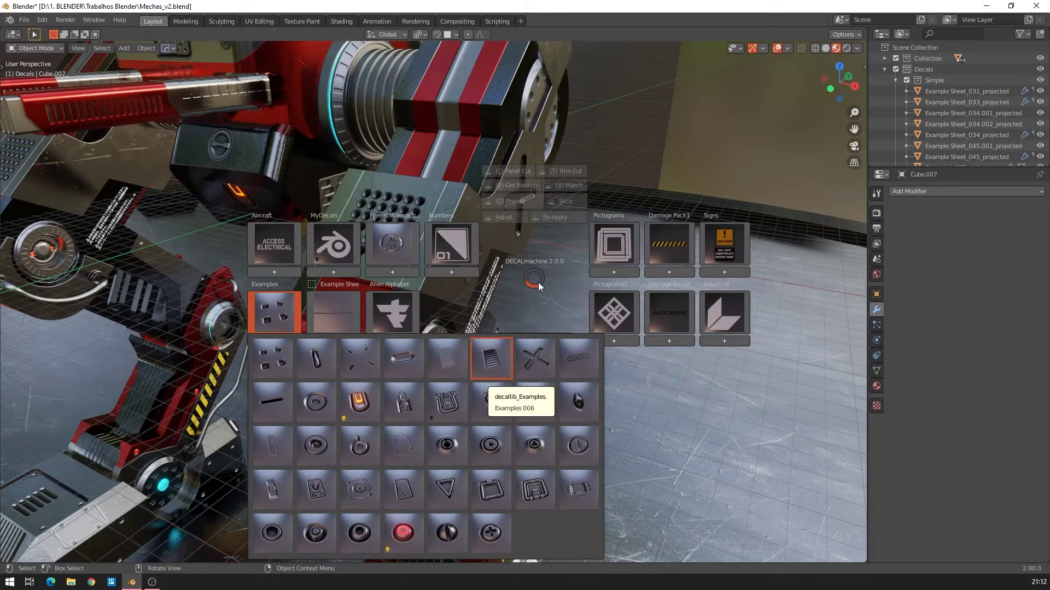
key(Escape)
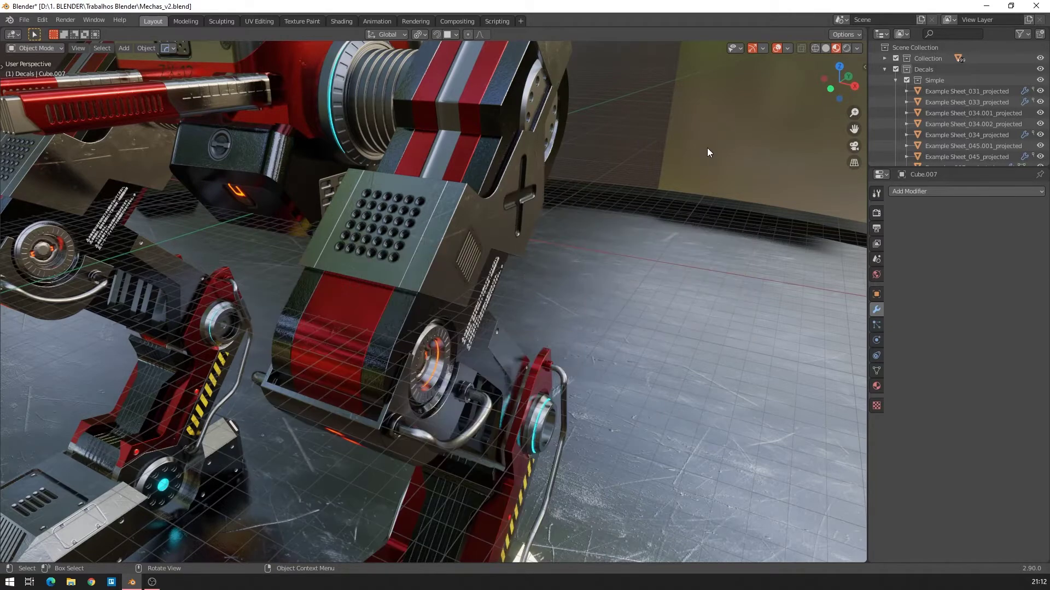
Select the thigh's outer armor plate and examine its modifier stack and the decals on its side.
middle_drag(574, 230, 409, 245)
scroll(494, 235, up, 2)
scroll(409, 245, down, 1)
click(451, 218)
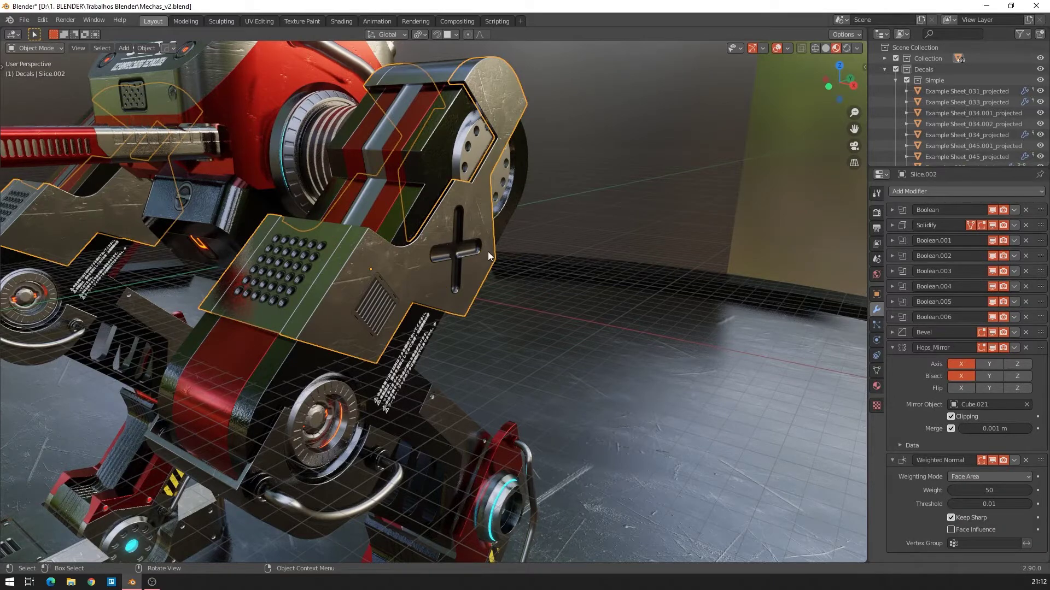
middle_drag(467, 296, 430, 232)
scroll(470, 260, up, 3)
Select the cross-shaped decal on the thigh plate and temporarily hide it to compare the surface with and without it.
click(411, 225)
scroll(432, 245, down, 6)
scroll(412, 268, up, 4)
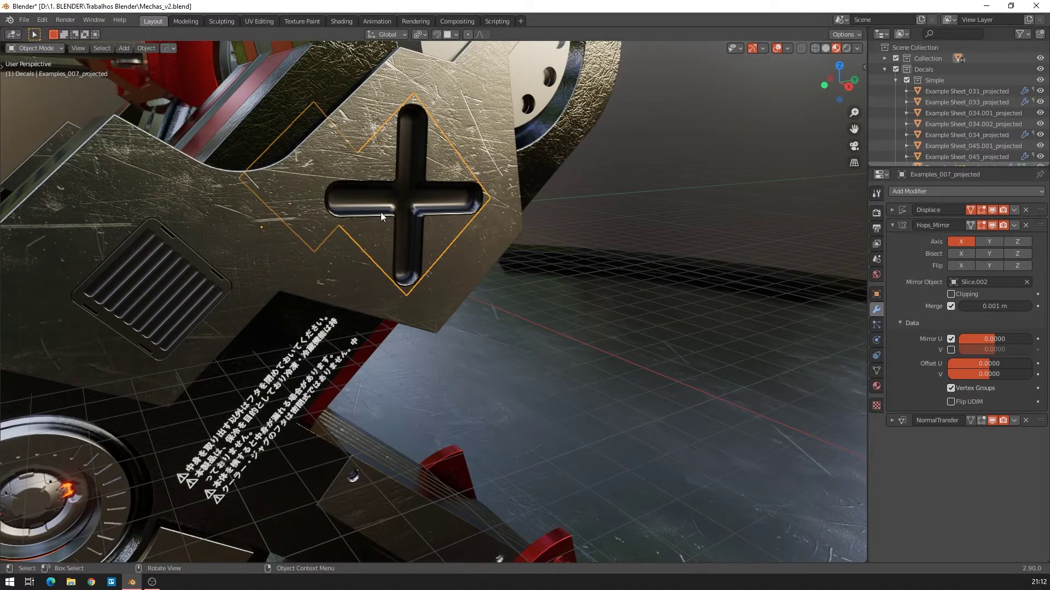
key(h)
middle_drag(379, 220, 607, 145)
key(alt+h)
Inspect the cross-shaped decal's face in Edit Mode with solid viewport shading, and return to Object Mode.
key(Tab)
click(378, 195)
click(825, 48)
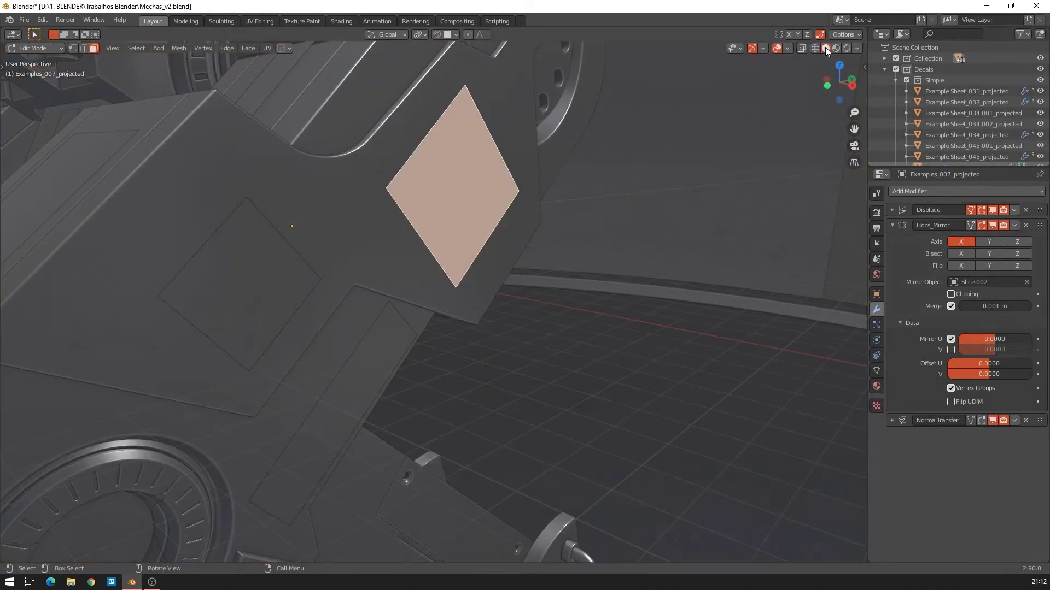
middle_drag(449, 144, 500, 277)
scroll(322, 154, down, 4)
key(Tab)
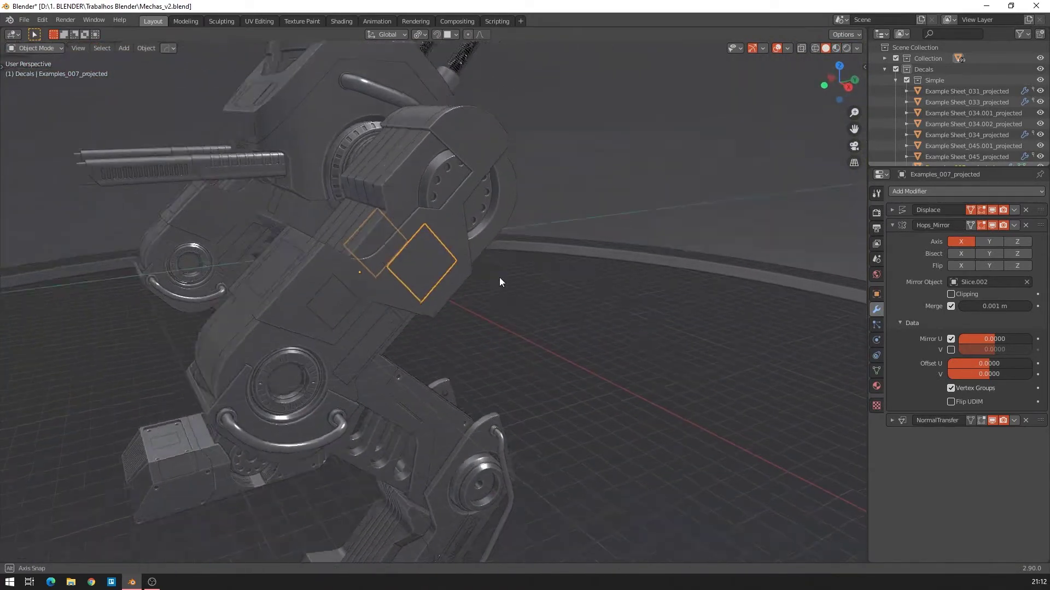
Select decals from the thigh down to the foot one by one to examine their flat geometry in solid shading.
scroll(410, 280, up, 4)
click(411, 294)
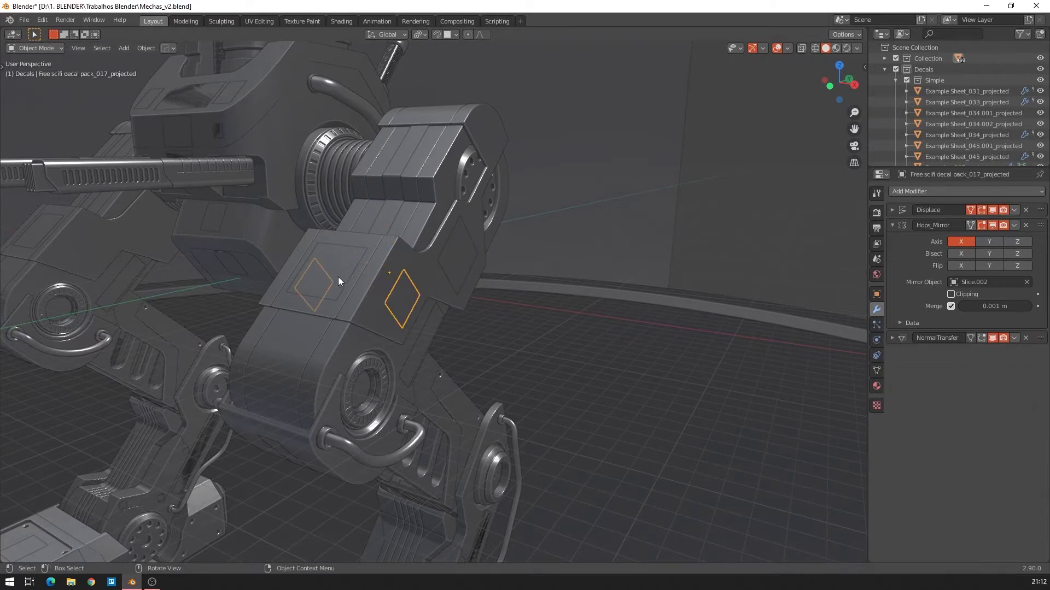
click(356, 290)
middle_drag(363, 295, 317, 182)
click(315, 181)
middle_drag(372, 339, 420, 294)
click(407, 468)
middle_drag(503, 444, 397, 406)
click(382, 470)
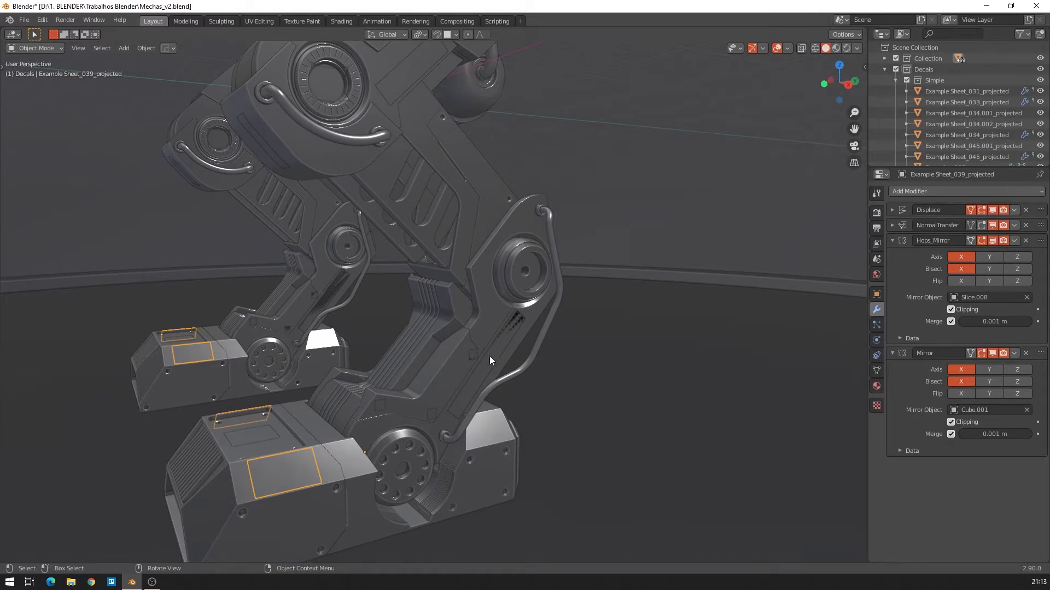
middle_drag(486, 159, 574, 152)
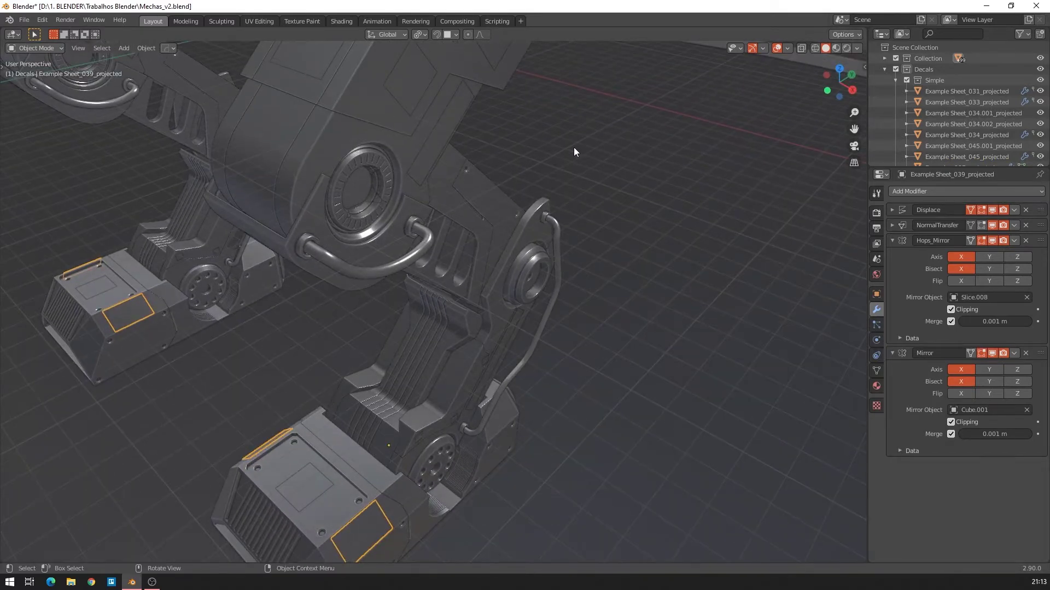
Switch the viewport to material preview shading and examine the lower leg and the foot's side panel up close.
click(837, 48)
middle_drag(306, 214, 450, 215)
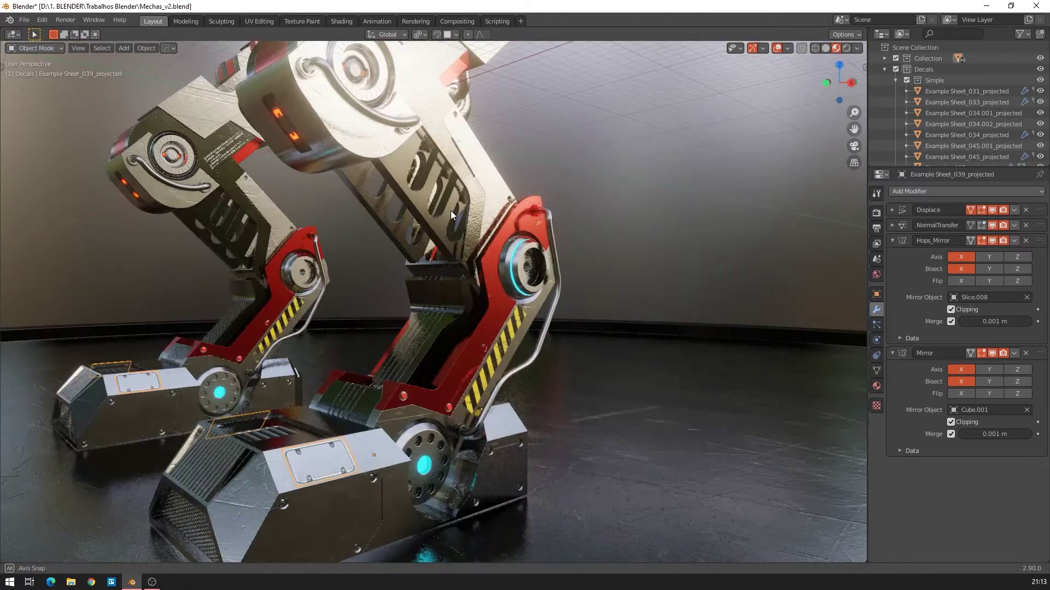
middle_drag(408, 266, 510, 196)
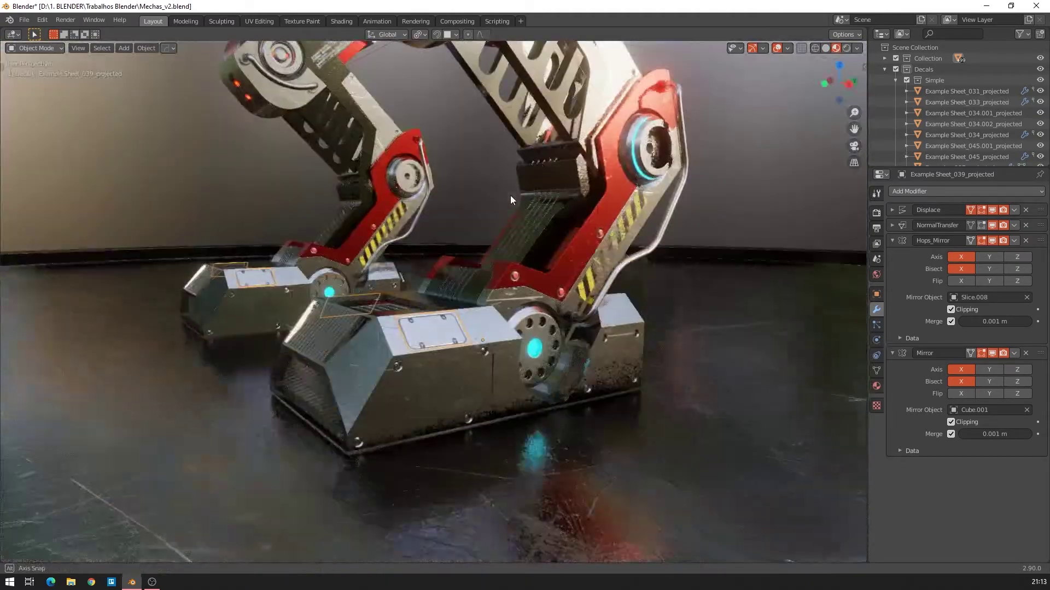
scroll(445, 293, up, 4)
shift+middle_drag(445, 293, 454, 154)
shift+middle_drag(511, 94, 471, 228)
scroll(470, 211, up, 3)
Insert decal 014 from the Free scifi decal pack library onto the side of the foot's front armor piece.
click(393, 269)
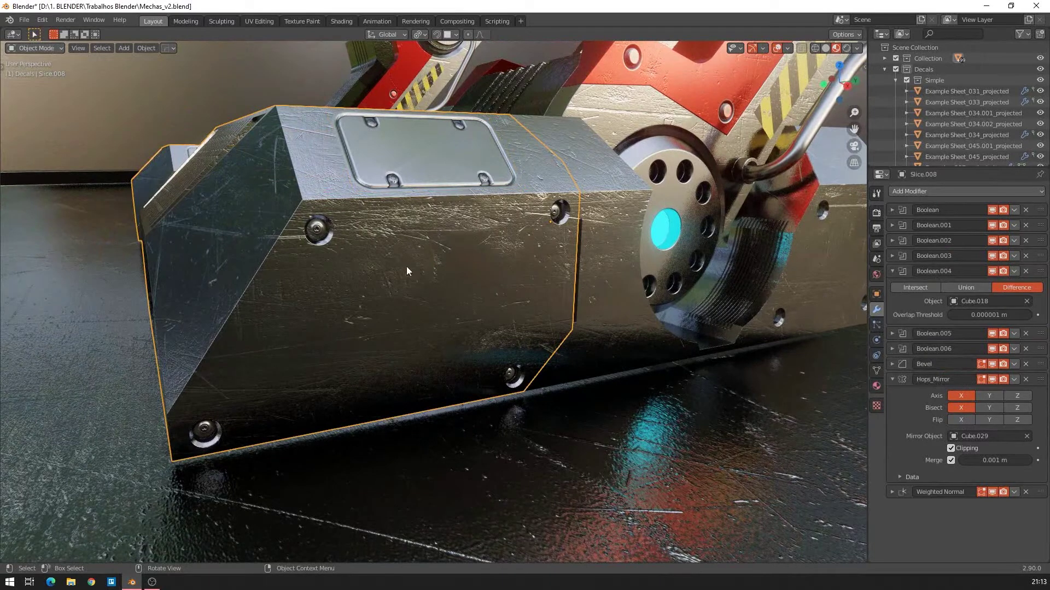
key(d)
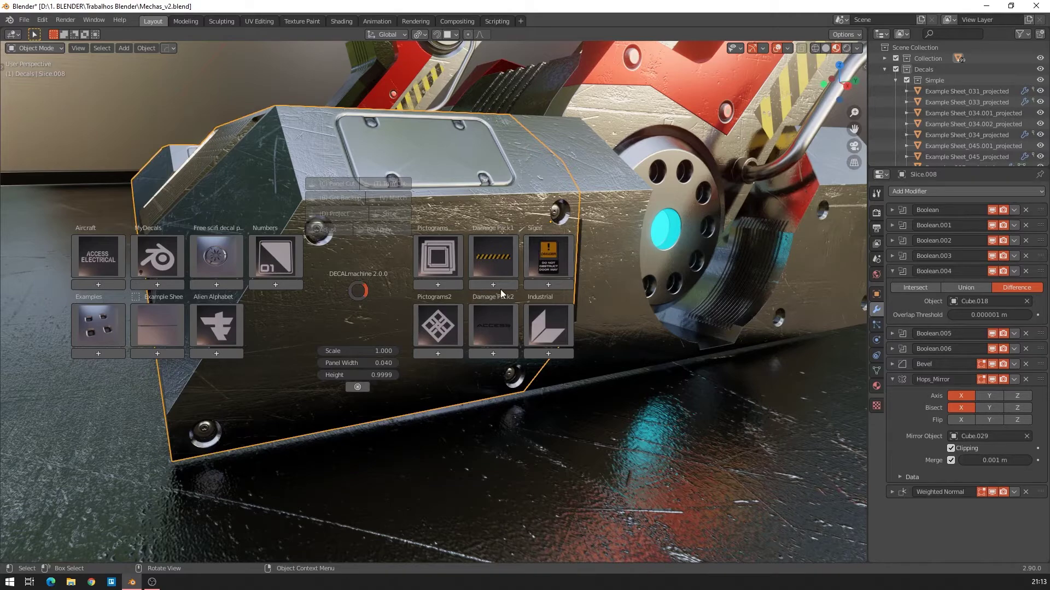
click(227, 264)
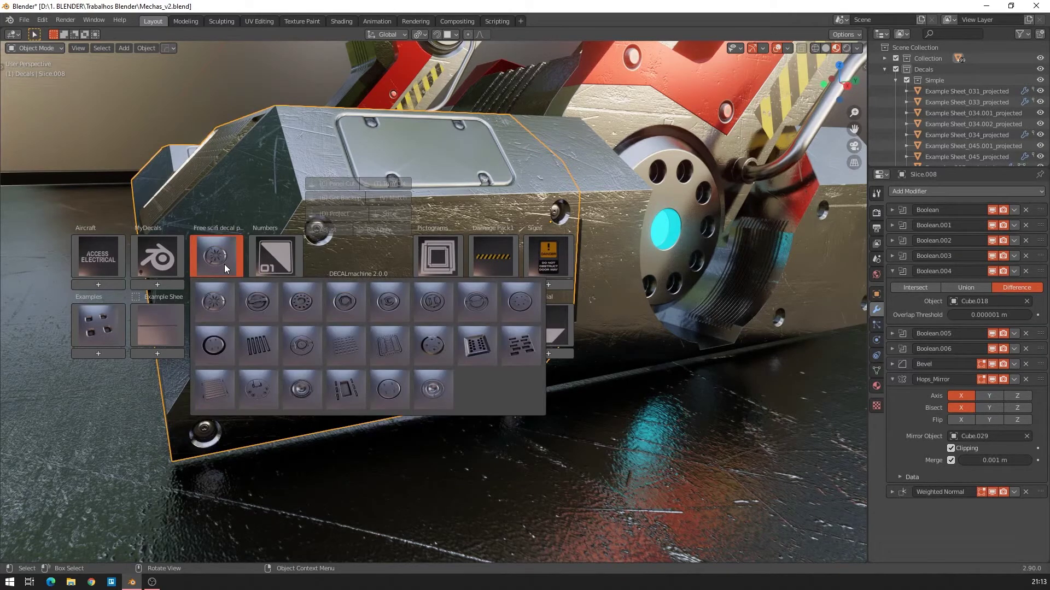
click(226, 256)
click(229, 260)
click(428, 349)
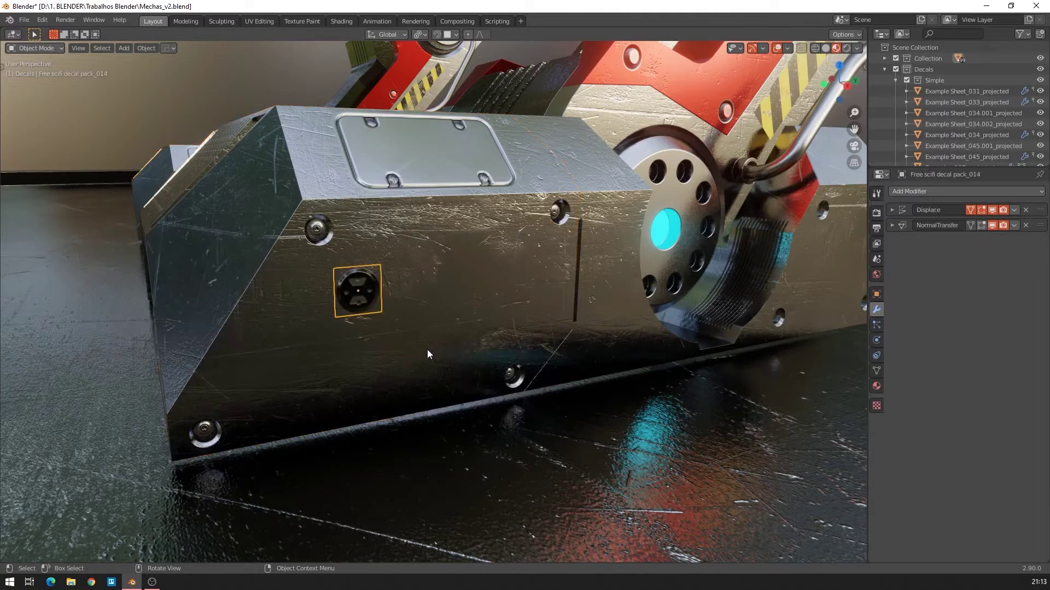
scroll(370, 304, up, 5)
scroll(373, 301, down, 5)
middle_drag(376, 295, 386, 292)
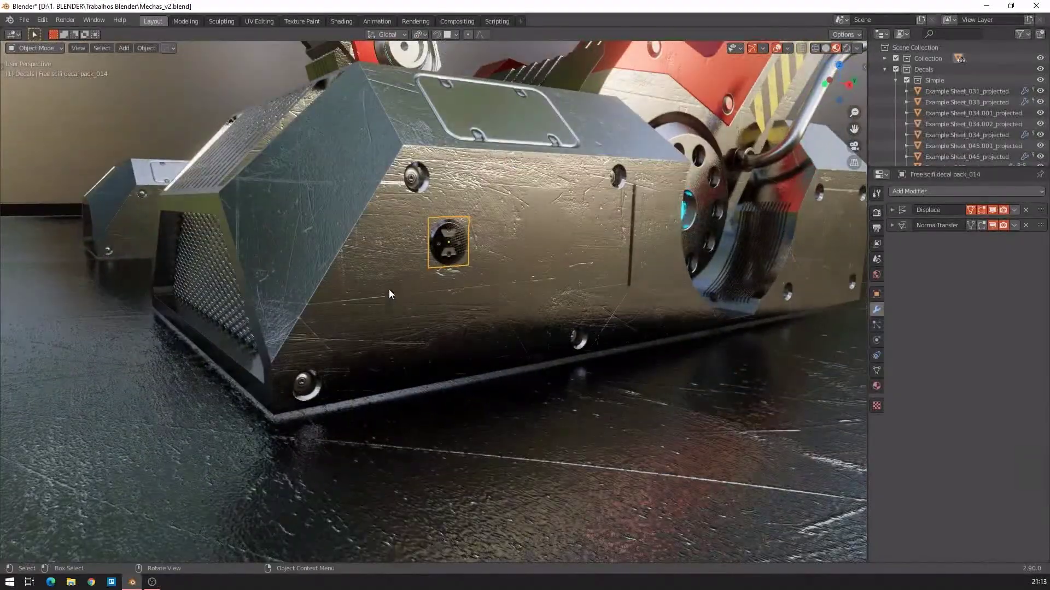
Scale the circular decal by about 2.53 and move it about 1.6 m in Y and -0.37 m in Z.
key(s)
click(536, 275)
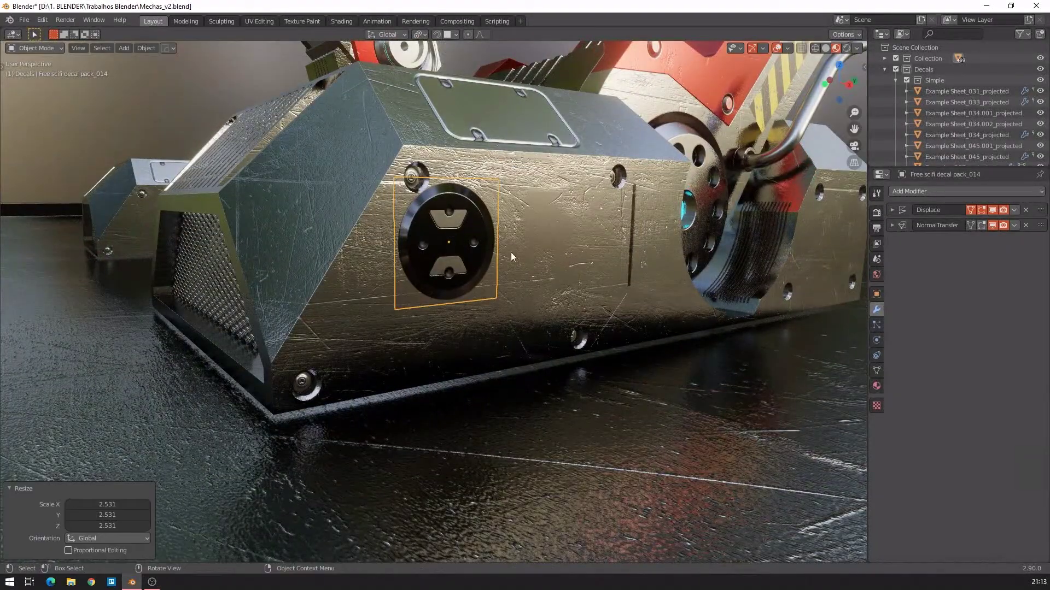
key(g)
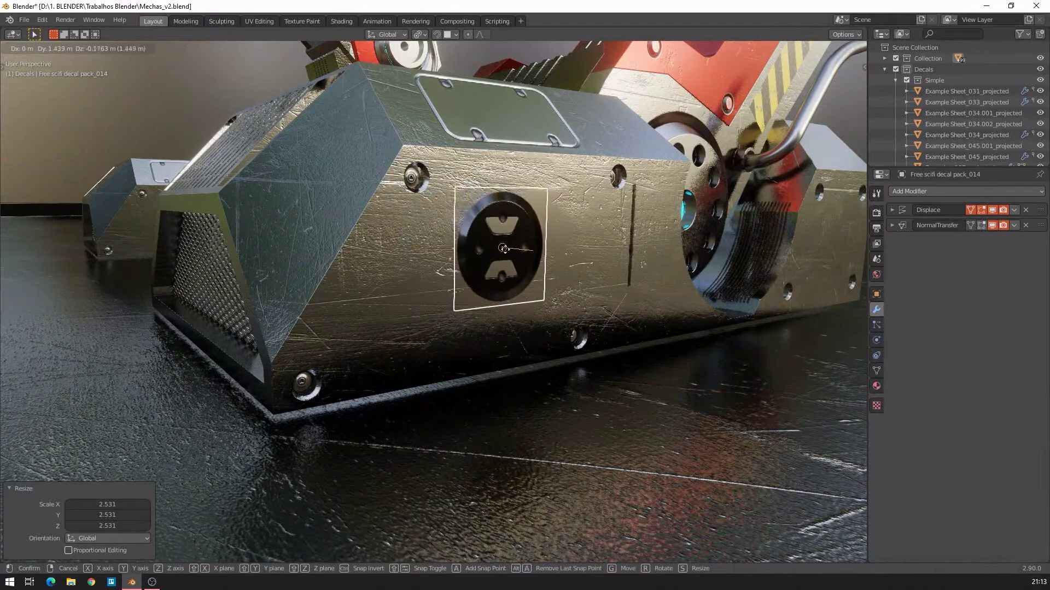
click(507, 254)
scroll(506, 257, up, 2)
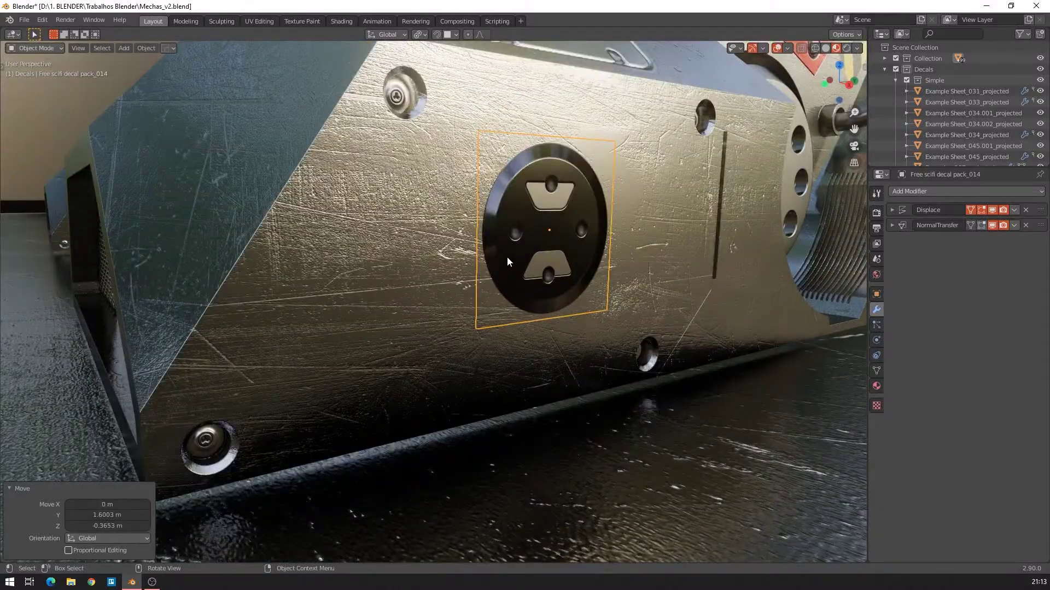
scroll(507, 256, down, 2)
Project the circular decal onto the foot's side surface and check the result up close.
key(d)
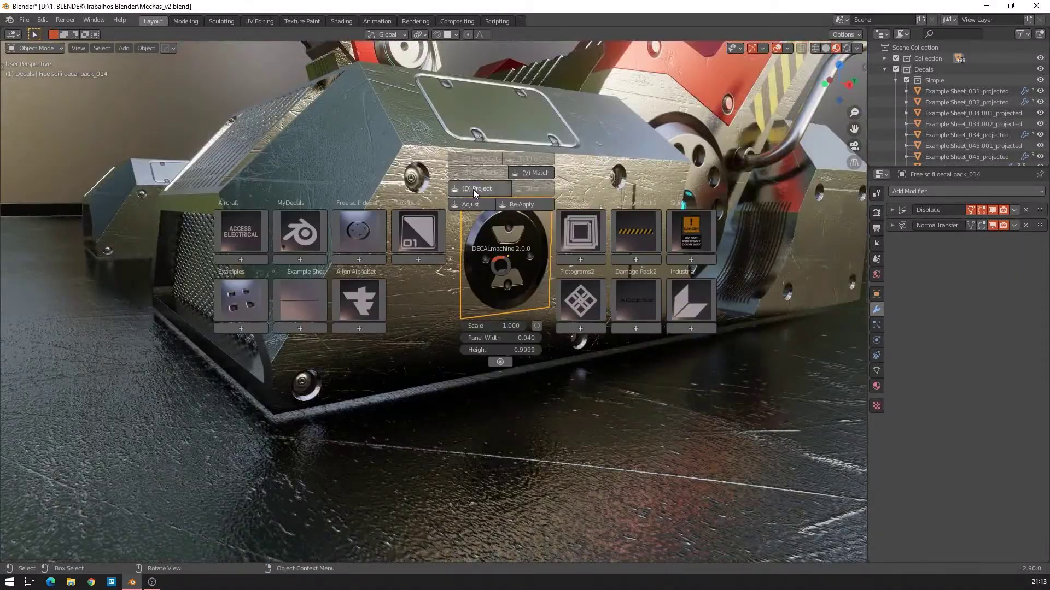
click(474, 189)
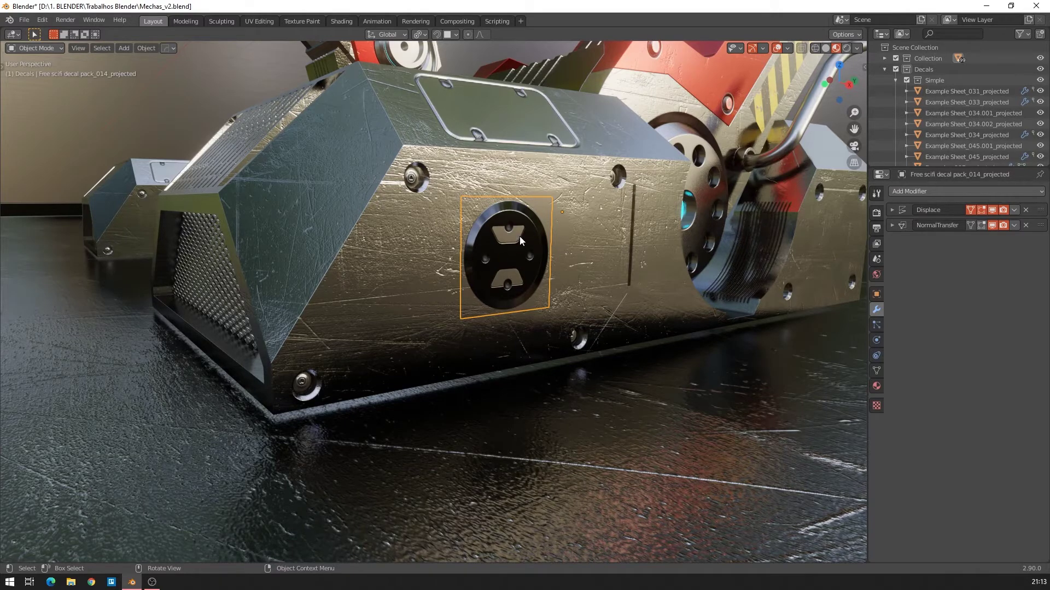
scroll(519, 236, up, 5)
scroll(547, 243, down, 5)
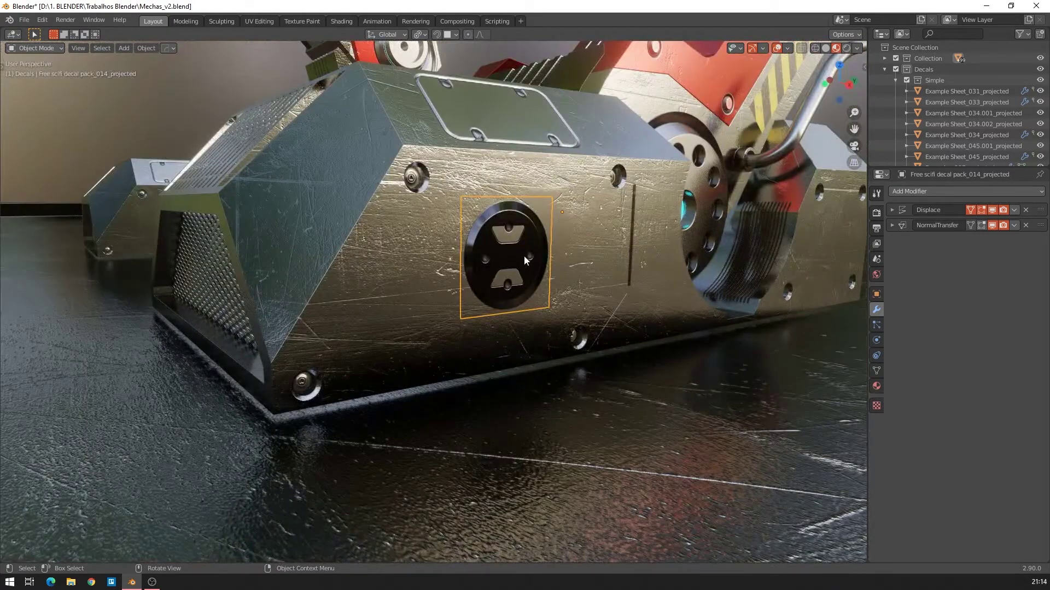
Try changing the projected decal's height with Adjust Decal.
key(d)
click(505, 197)
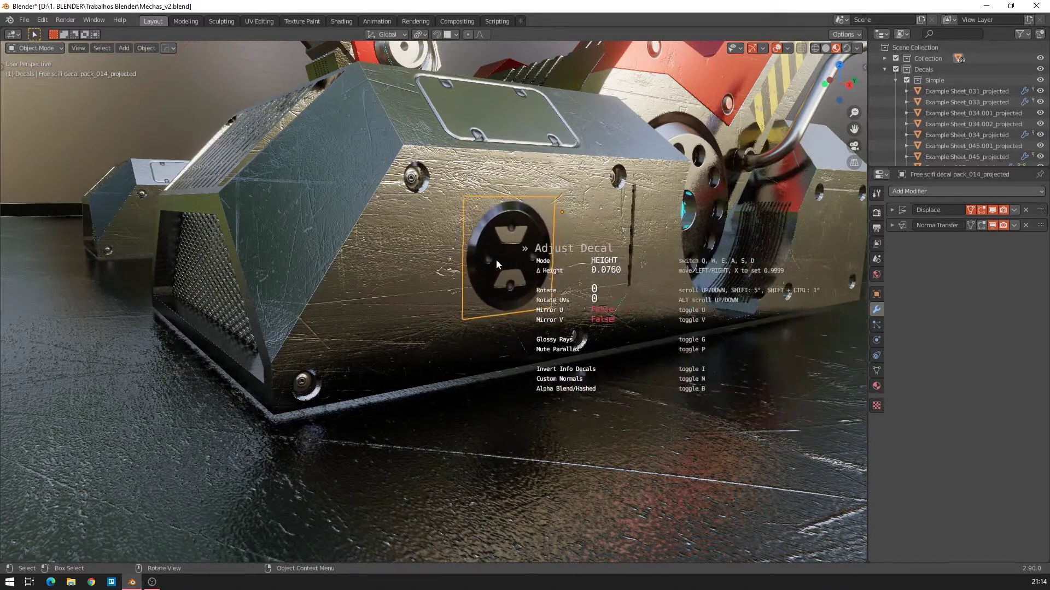
click(485, 301)
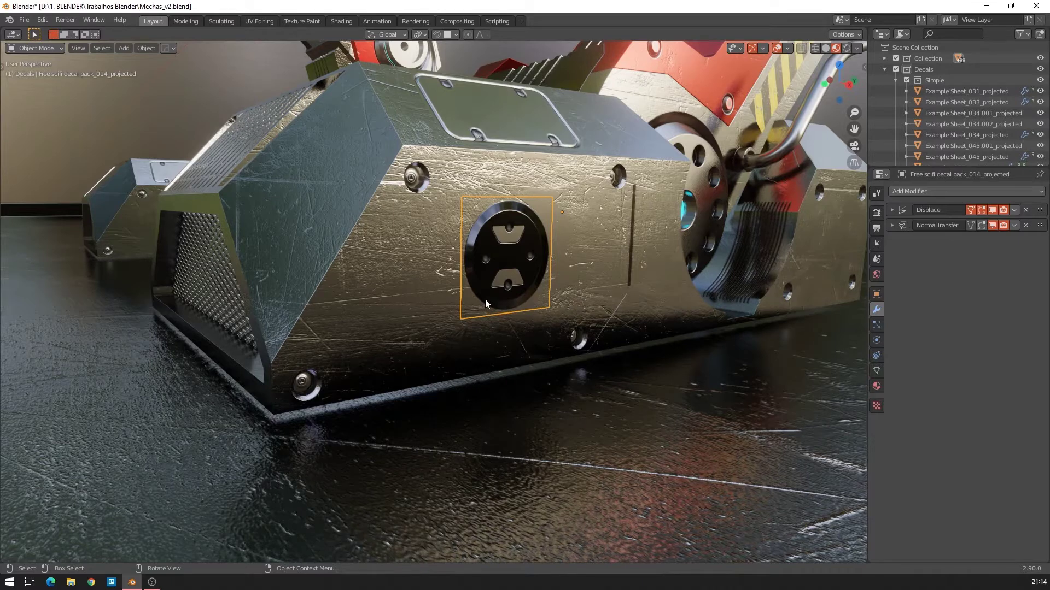
Match the projected decal's subset material to Material.002.
key(d)
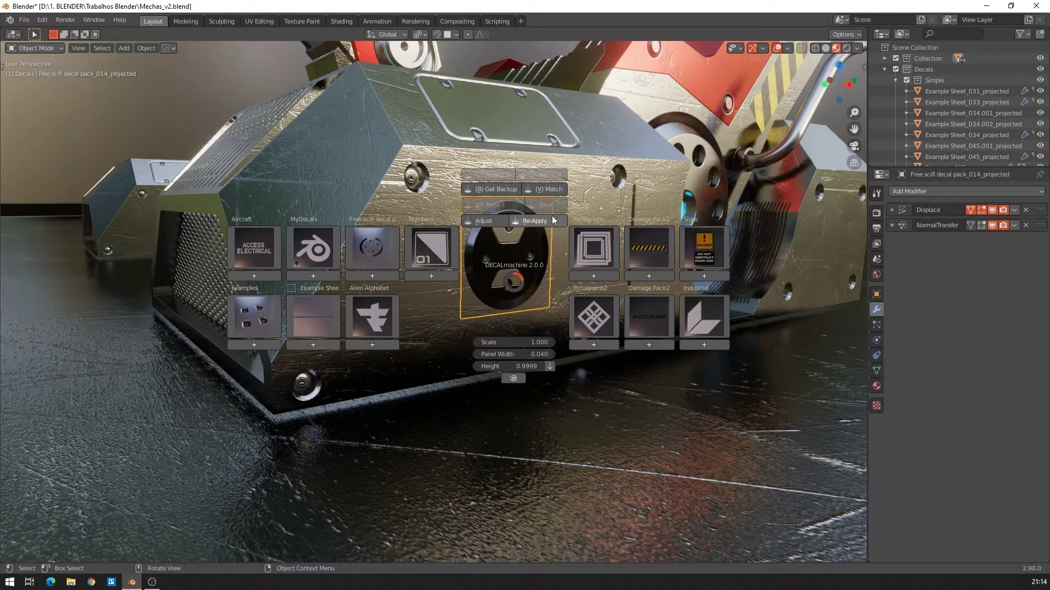
click(559, 191)
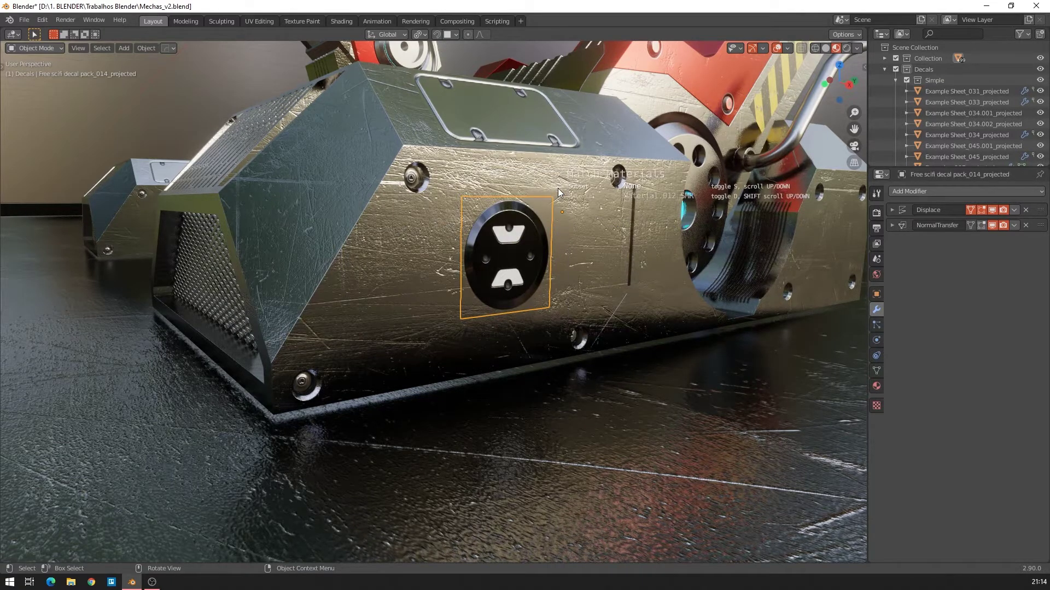
scroll(557, 188, down, 3)
scroll(558, 188, down, 4)
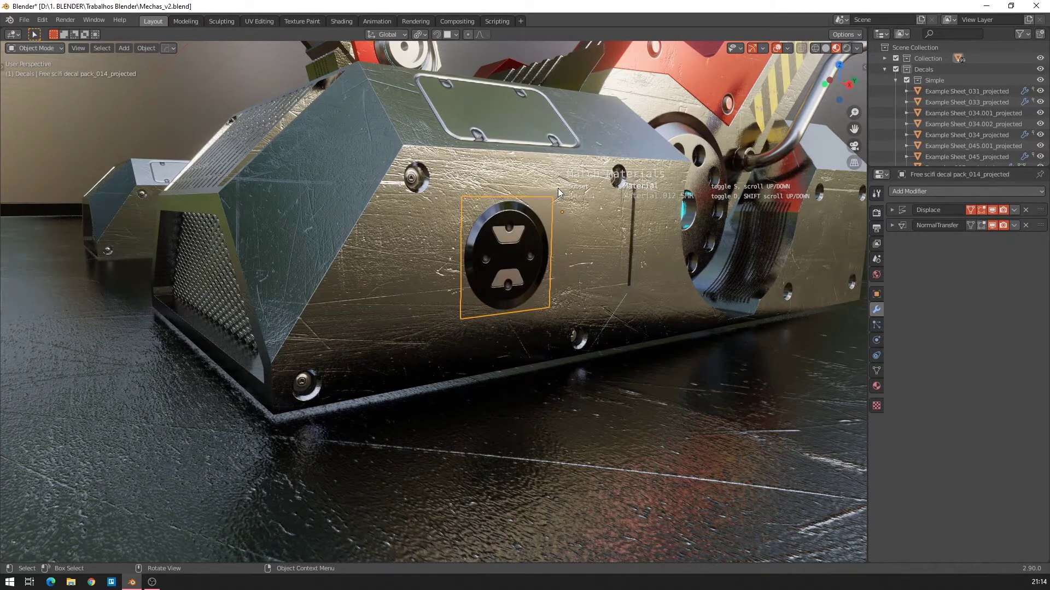
scroll(557, 188, down, 1)
scroll(557, 188, down, 1)
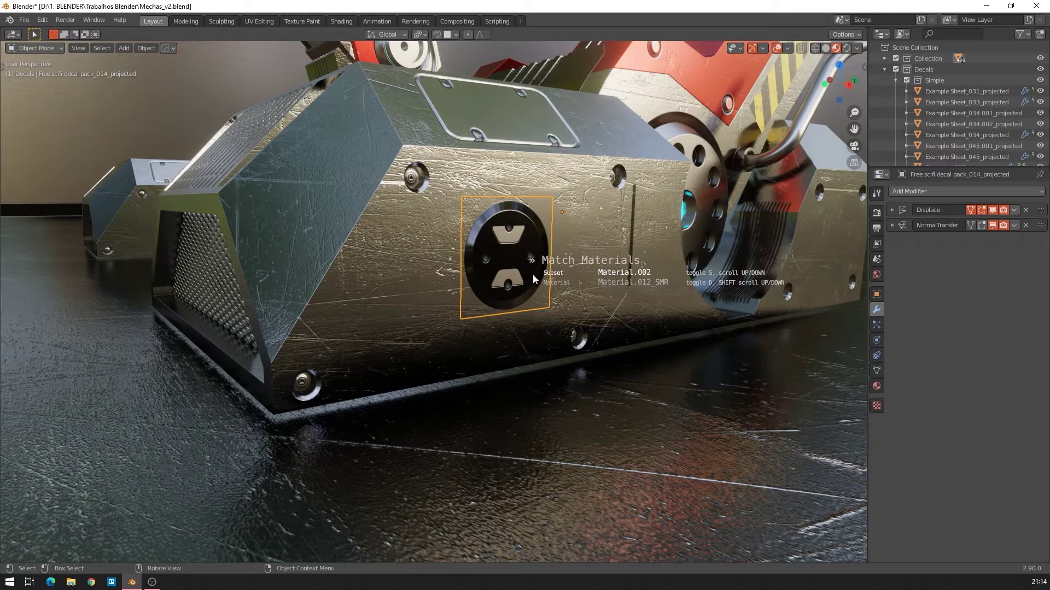
click(531, 279)
Delete the projected decal and insert decal 021 from the Free scifi decal pack on the foot's side.
key(Delete)
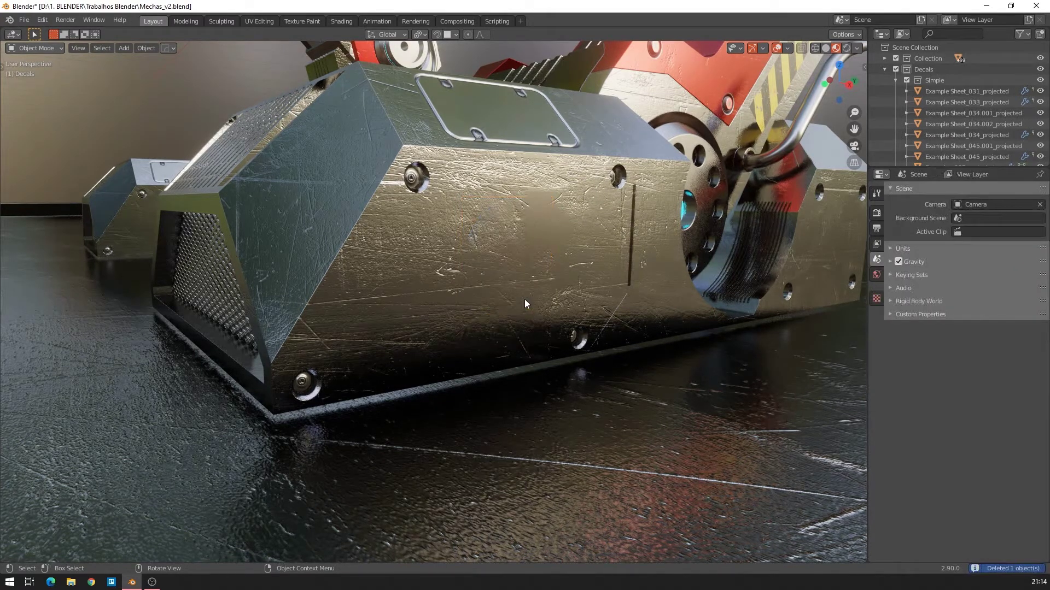
key(d)
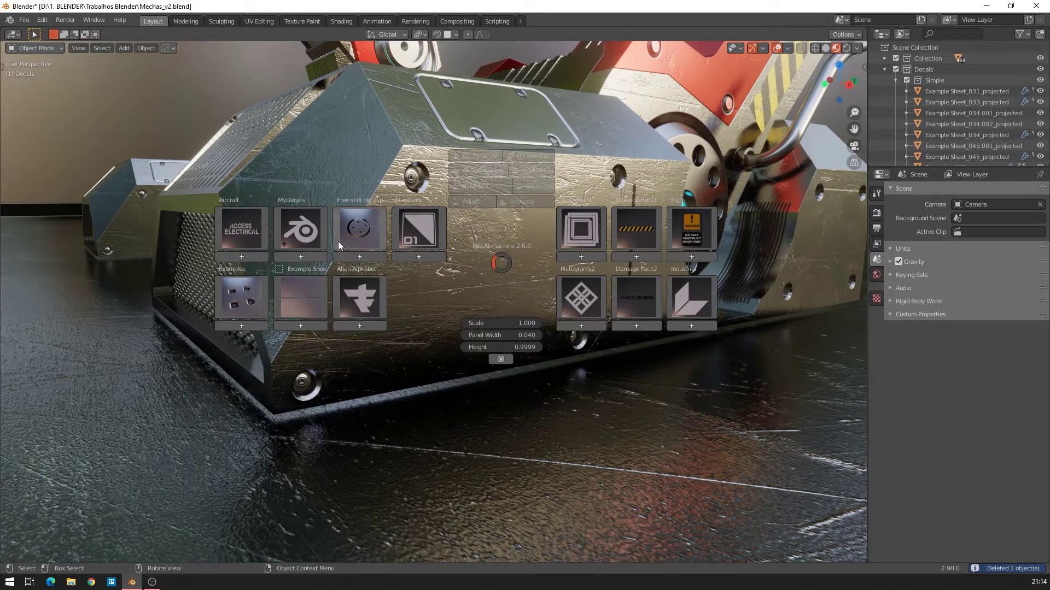
mouse_move(356, 238)
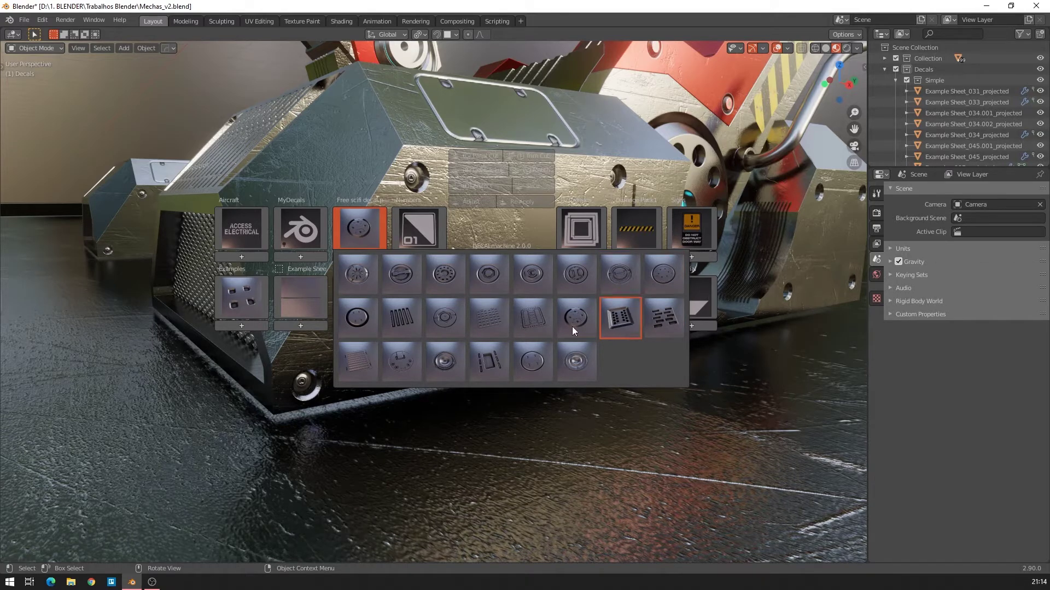
click(528, 363)
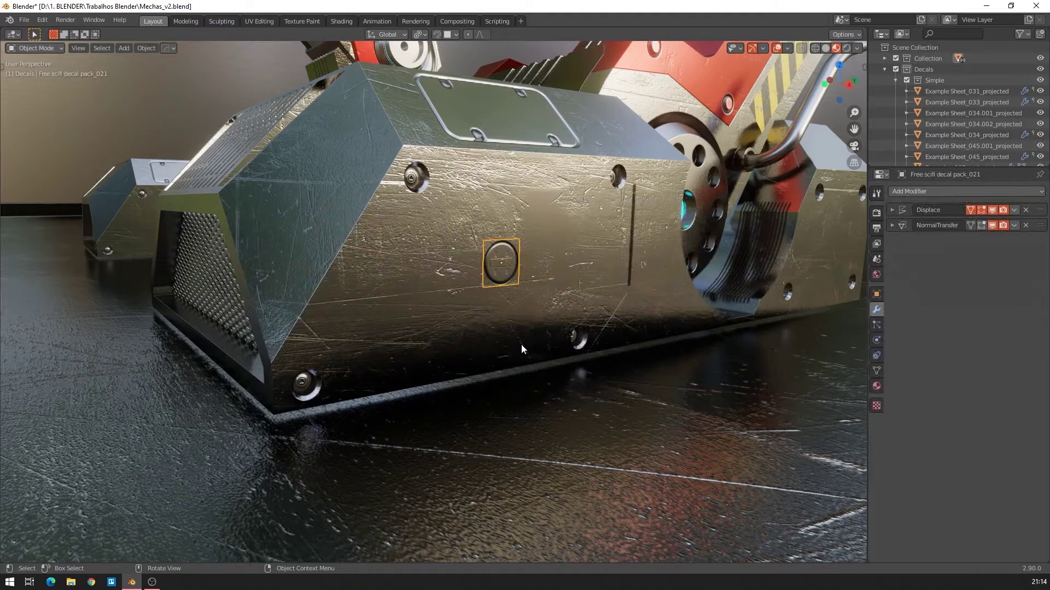
Scale decal 021 on the foot's side by a factor of 3.490 and project it onto the surface.
scroll(521, 287, up, 4)
scroll(520, 287, down, 2)
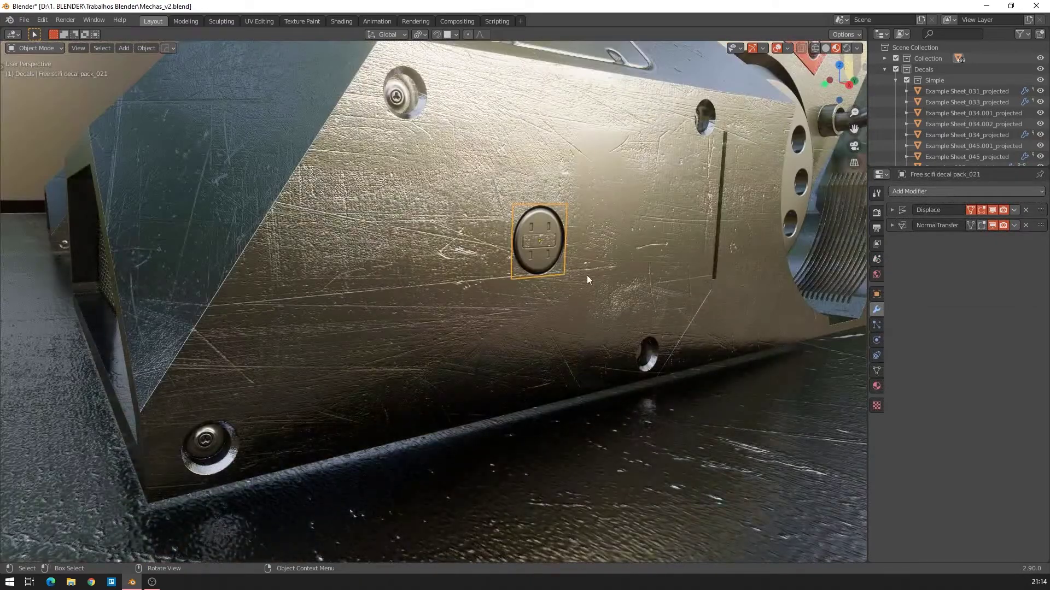
key(s)
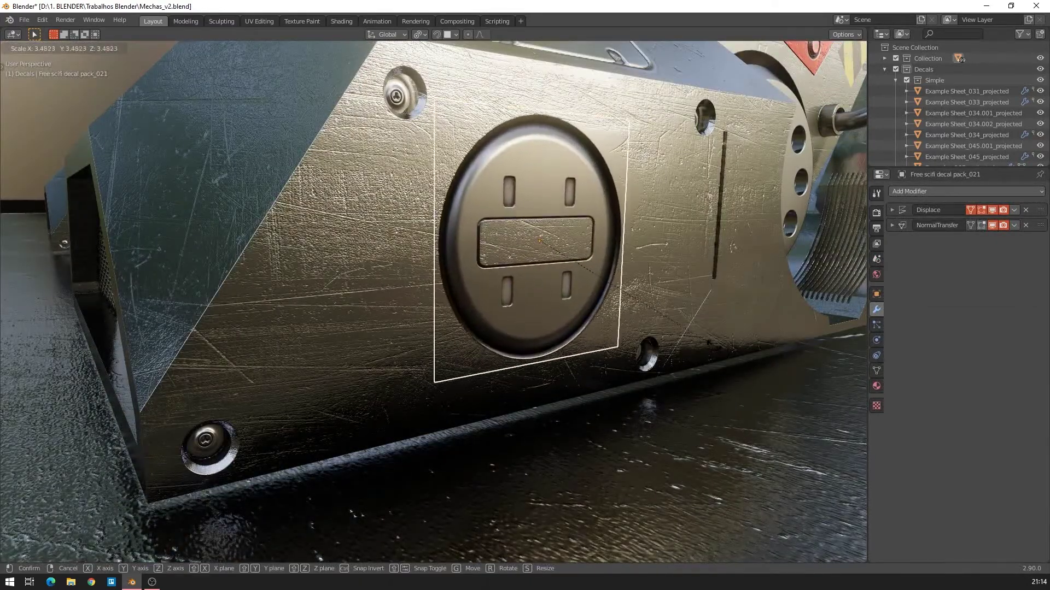
click(708, 344)
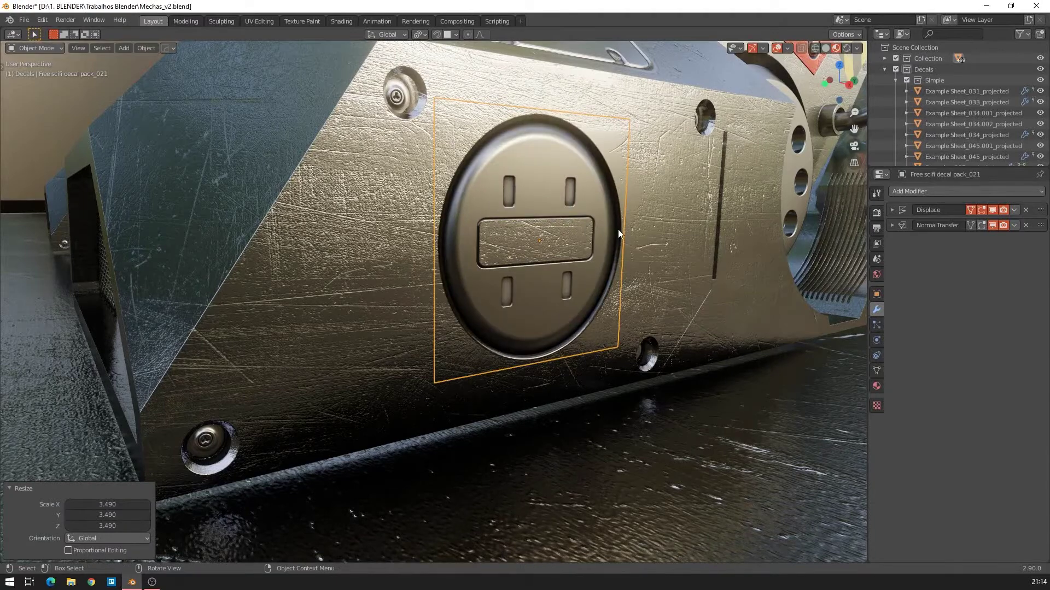
key(d)
click(588, 152)
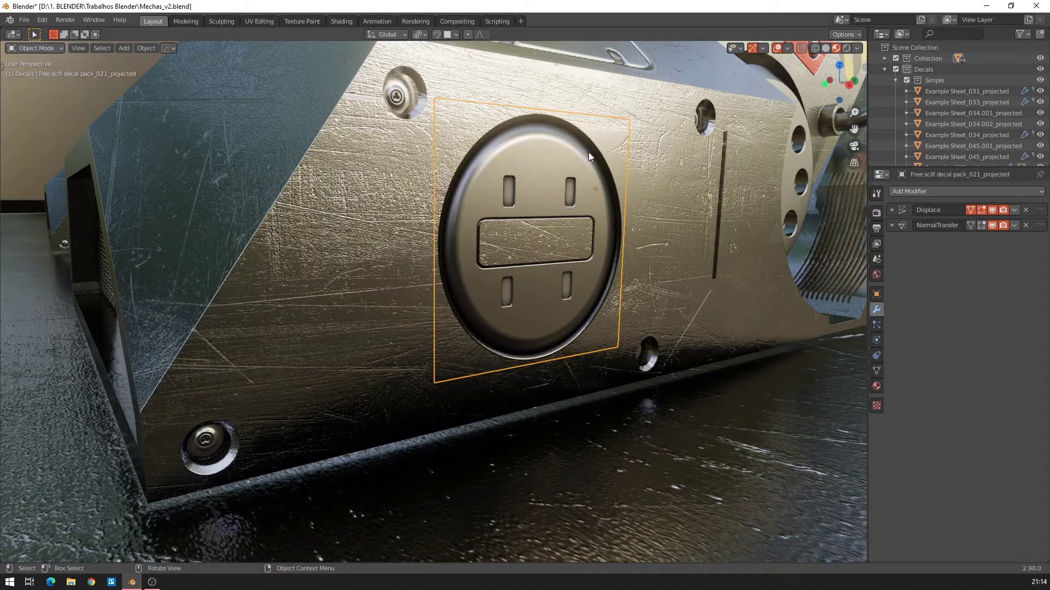
Adjust the height of the large round decal on the foot's side with Adjust Decal.
scroll(570, 172, down, 9)
click(540, 353)
middle_drag(556, 353, 561, 358)
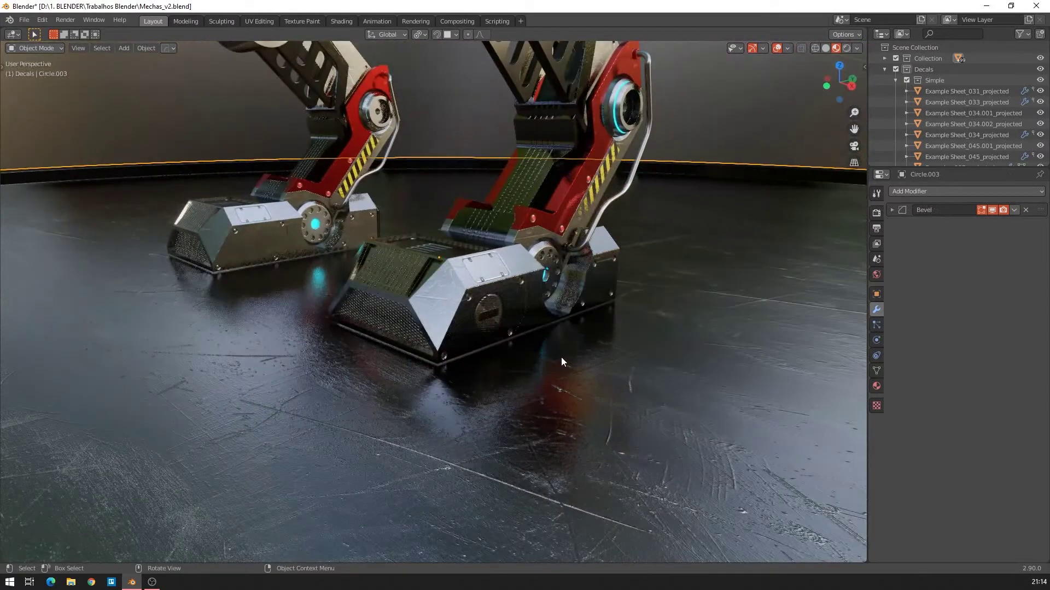
scroll(560, 358, up, 2)
click(536, 332)
key(d)
click(512, 276)
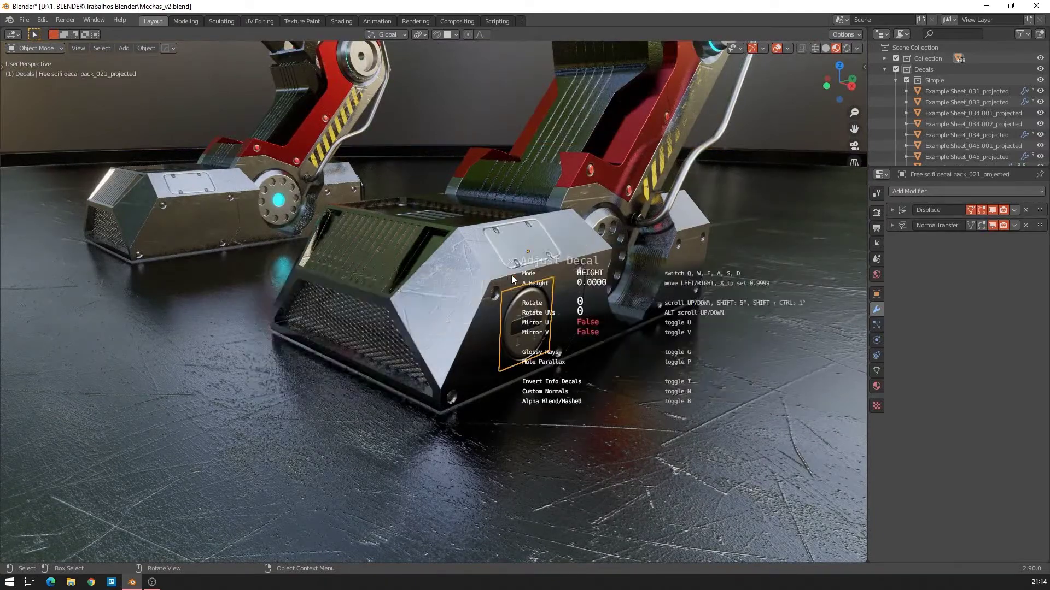
click(520, 285)
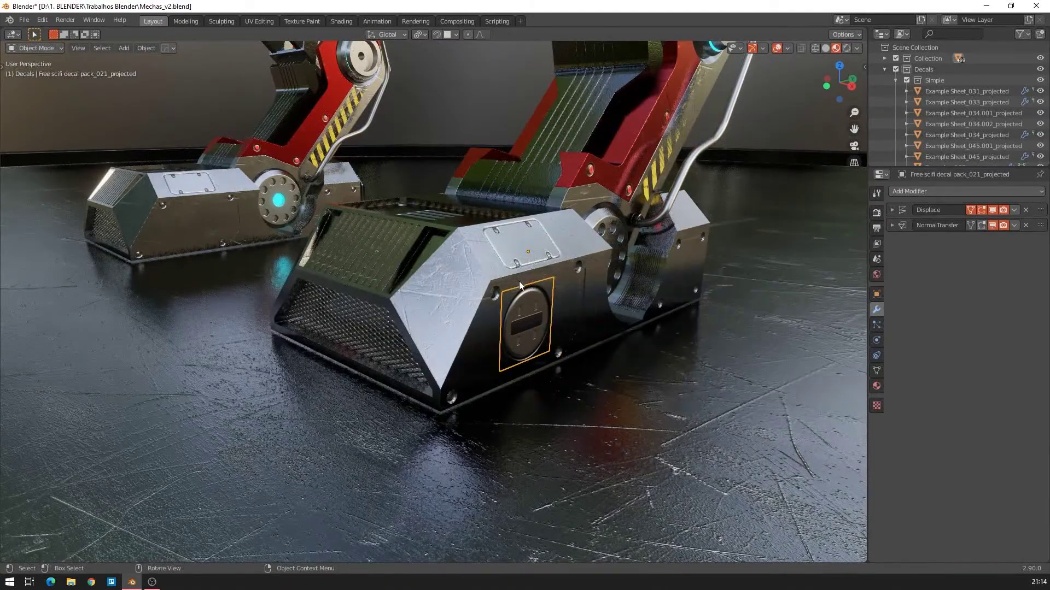
Examine the projected round decal on the foot's side up close and from several angles.
scroll(523, 290, down, 2)
click(710, 335)
middle_drag(708, 331, 694, 324)
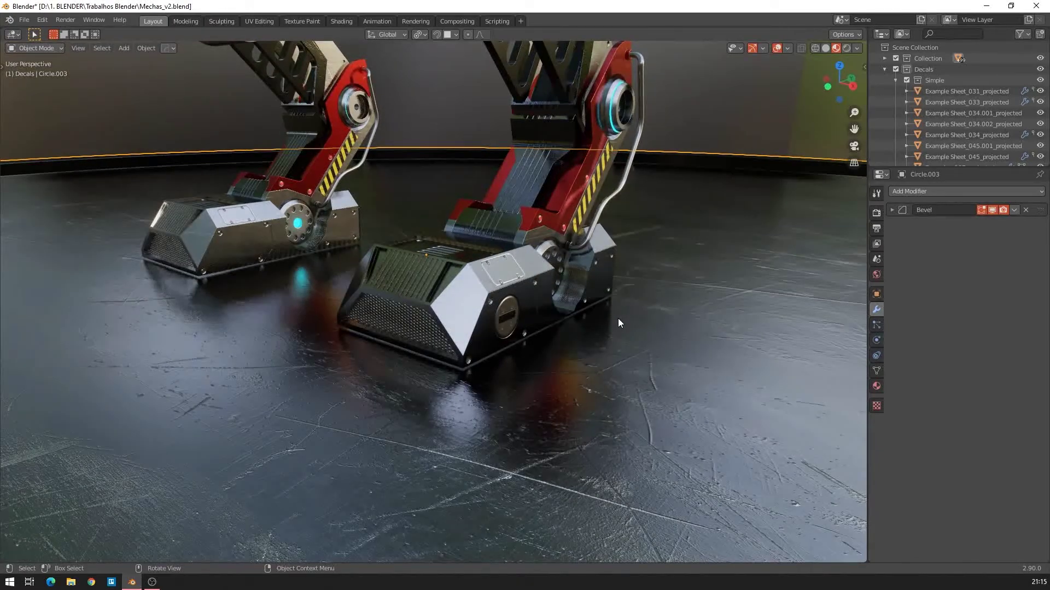
middle_drag(602, 320, 560, 317)
scroll(560, 317, up, 8)
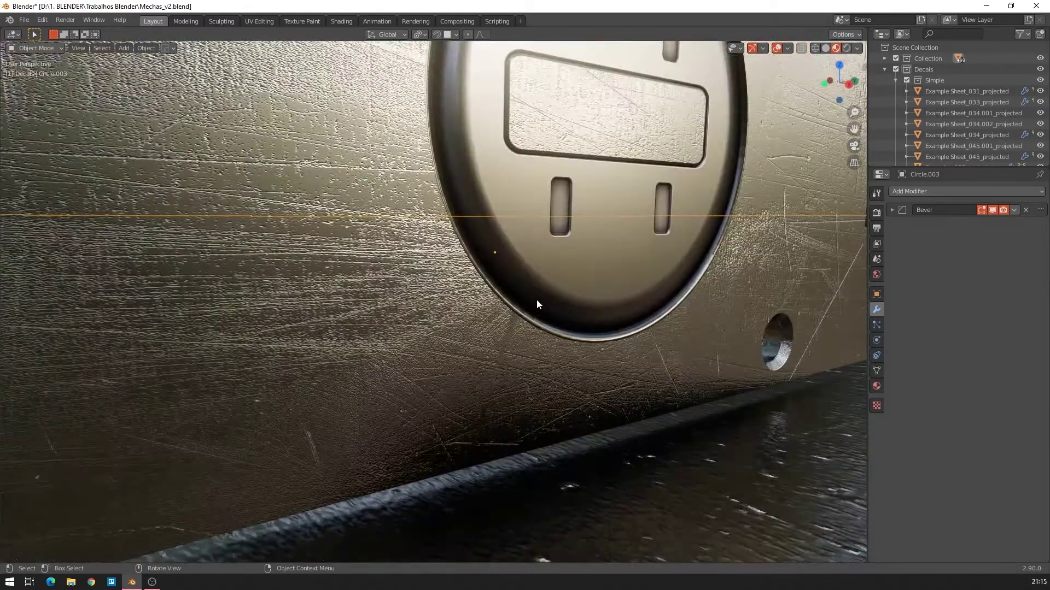
click(540, 268)
scroll(556, 276, down, 4)
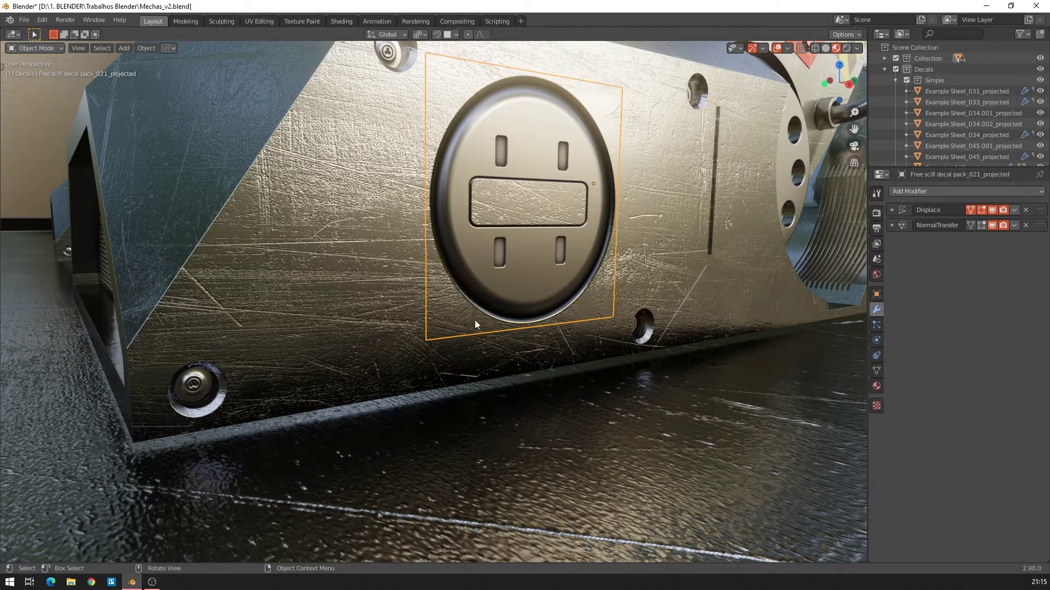
middle_drag(474, 324, 490, 330)
click(587, 326)
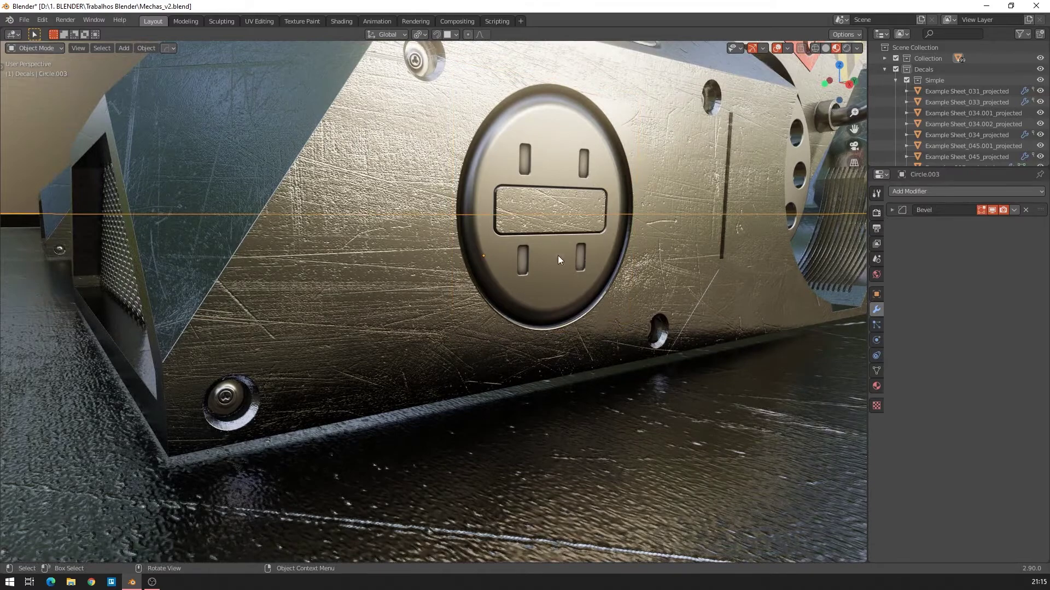
scroll(436, 268, down, 6)
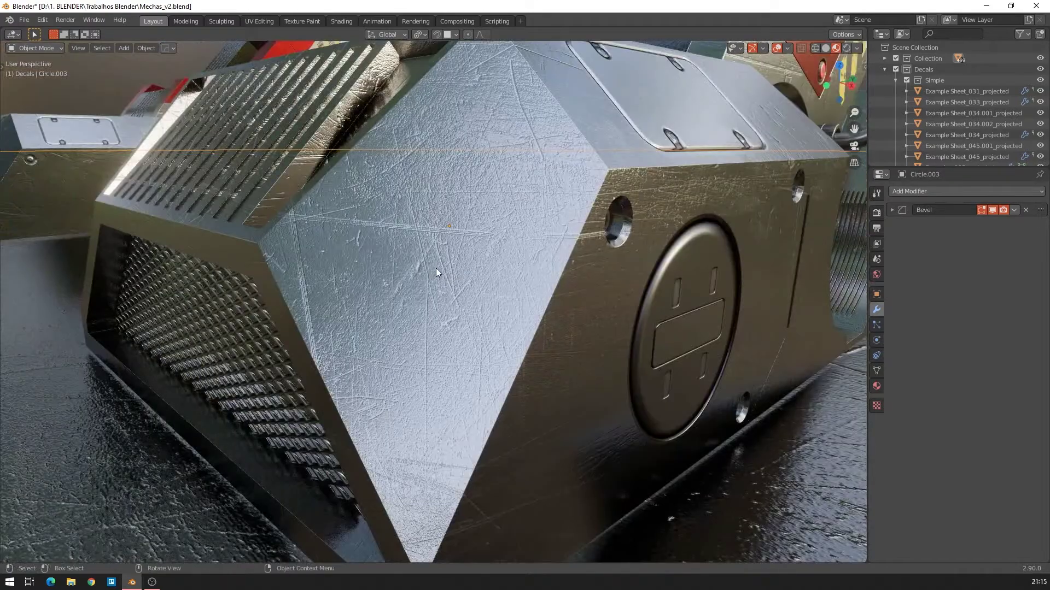
scroll(486, 268, up, 3)
middle_drag(485, 268, 356, 267)
middle_drag(138, 251, 362, 300)
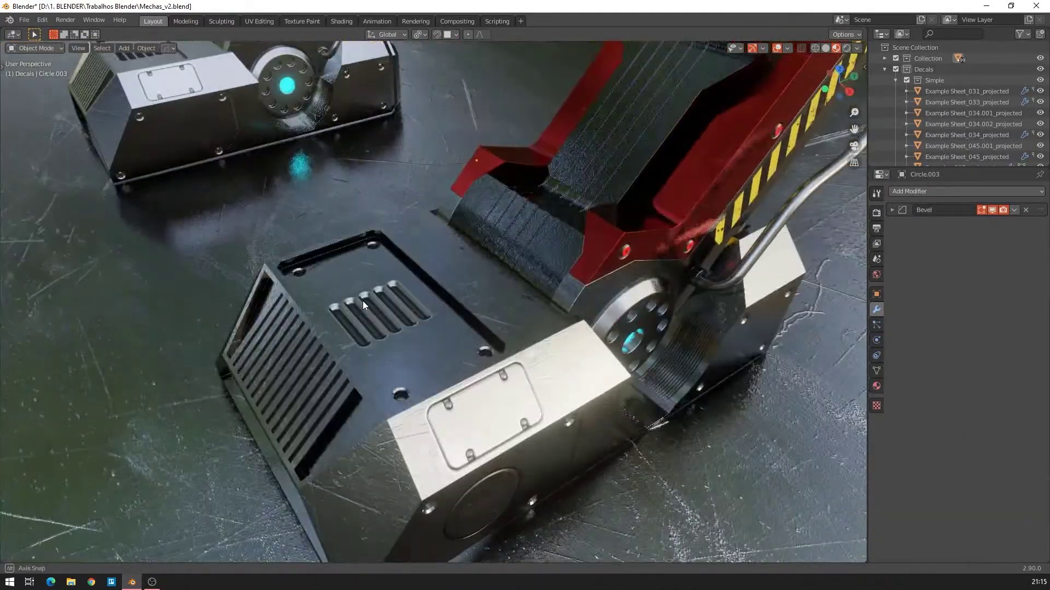
Inspect the existing decals on the foot's top plate and lower leg by selecting them.
click(365, 316)
click(475, 366)
middle_drag(488, 369, 602, 215)
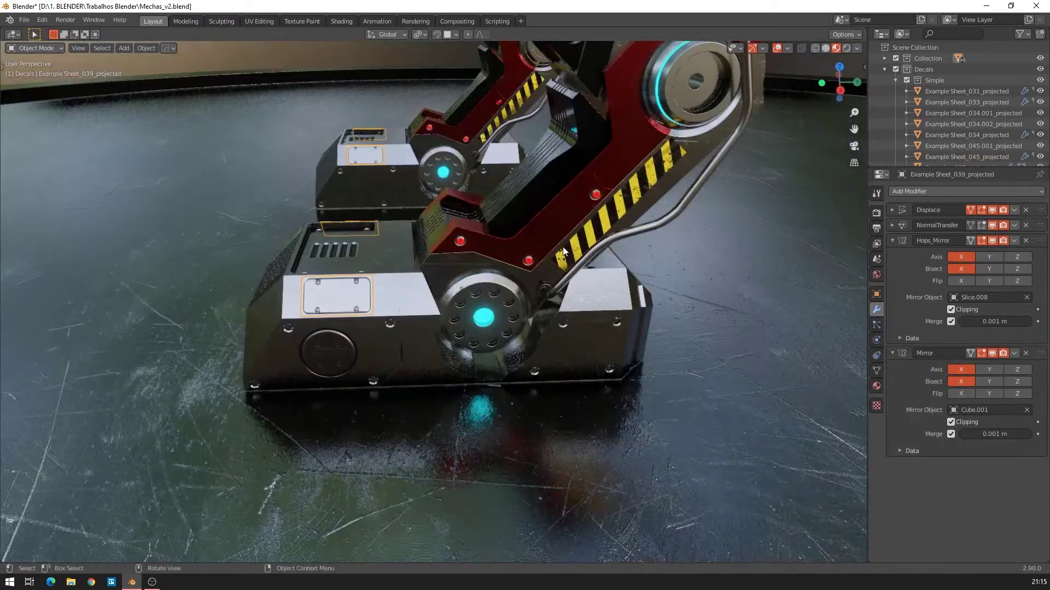
click(601, 215)
middle_drag(595, 272, 652, 272)
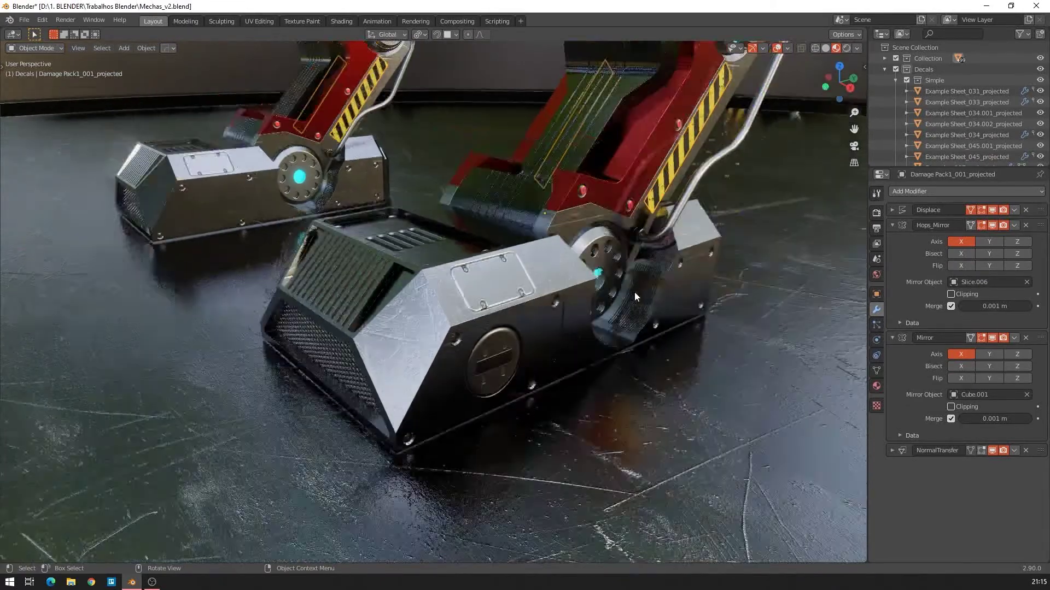
scroll(634, 292, down, 4)
middle_drag(581, 280, 519, 287)
scroll(442, 257, up, 6)
click(634, 146)
click(750, 182)
click(739, 176)
click(632, 147)
Insert the Example Sheet 048 decal on the foot's sloped white face beside the bolted panel.
middle_drag(629, 162, 531, 275)
scroll(520, 286, up, 5)
middle_drag(496, 306, 457, 294)
click(424, 303)
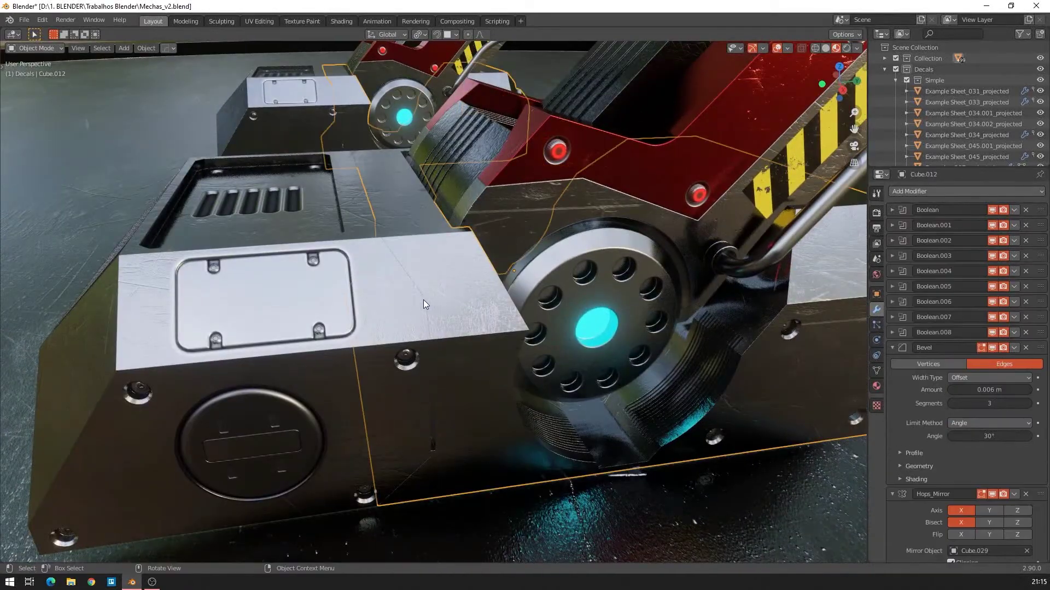
click(404, 323)
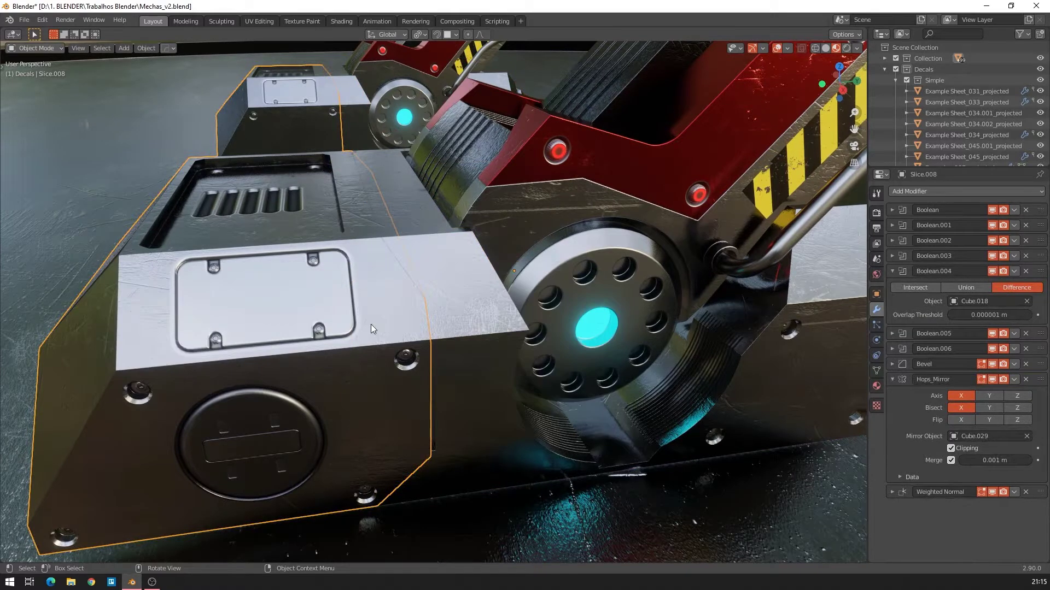
key(d)
click(90, 362)
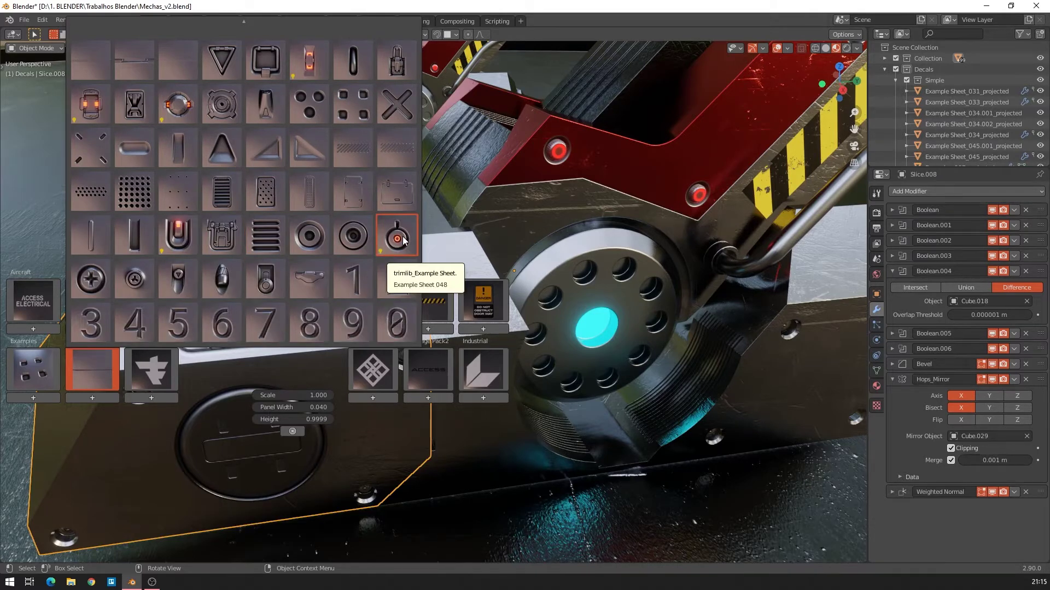
click(403, 239)
key(g)
ctrl+click(389, 327)
Scale the Example Sheet 048 decal by a factor of 7.035 and centre it between the panel and the seam.
key(d)
key(s)
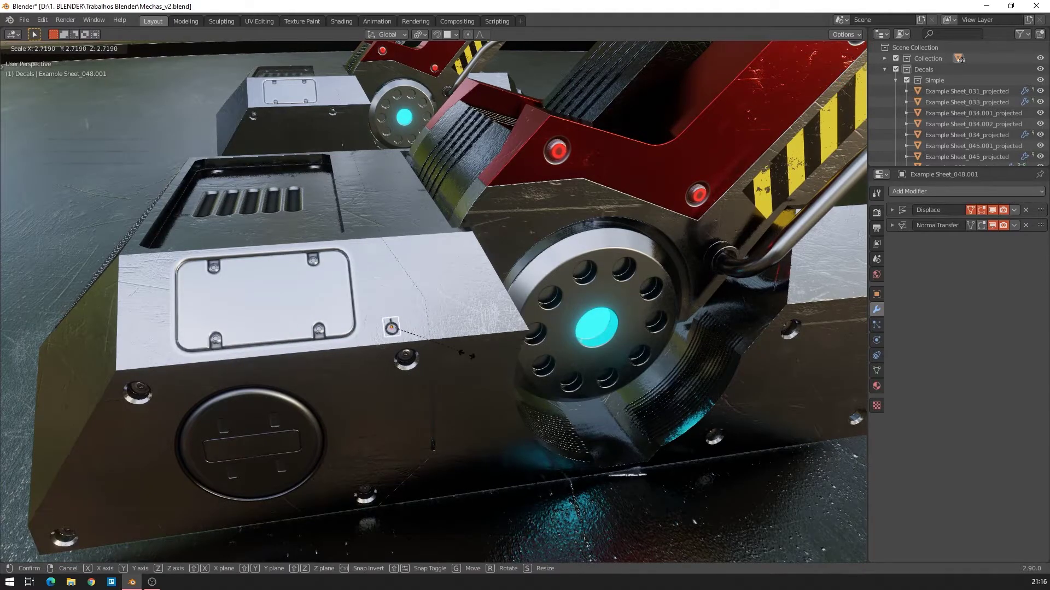
click(557, 421)
key(g)
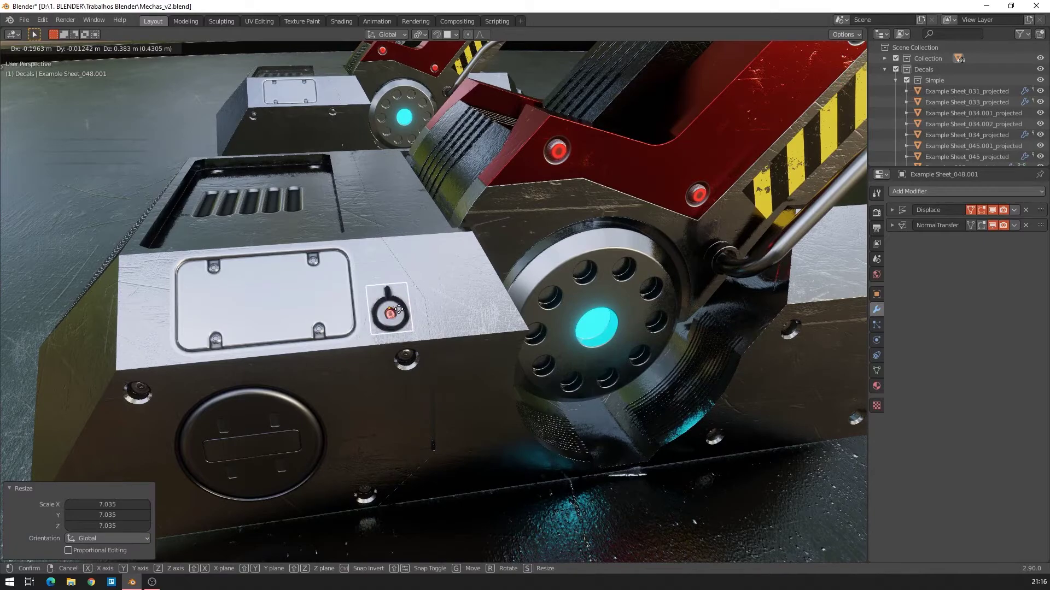
click(398, 312)
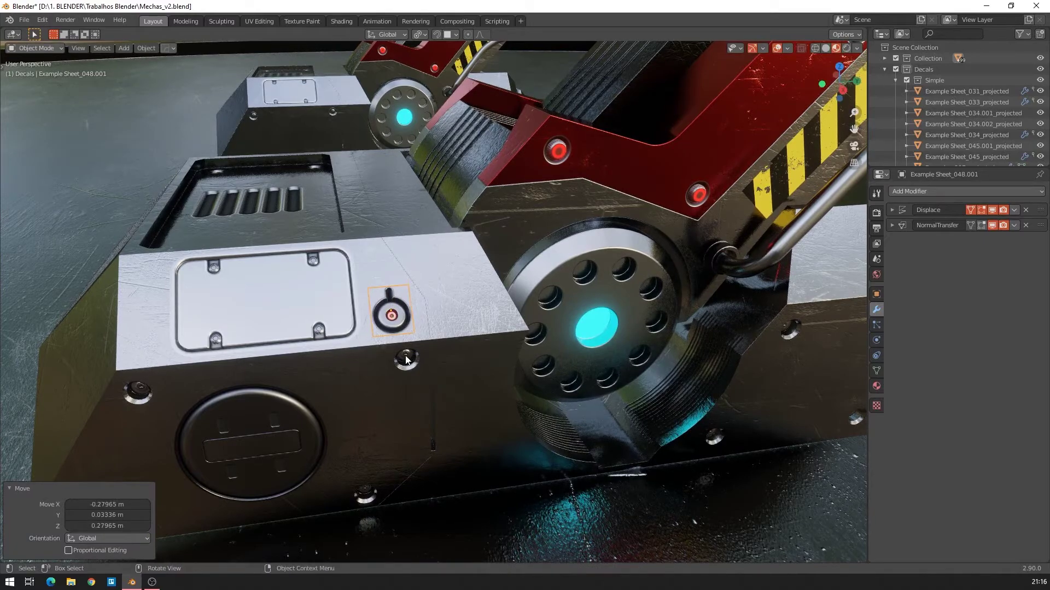
Project the Example Sheet 048 decal onto the foot's sloped face and refine its height with Adjust Decal.
key(d)
click(379, 281)
middle_drag(385, 295, 488, 345)
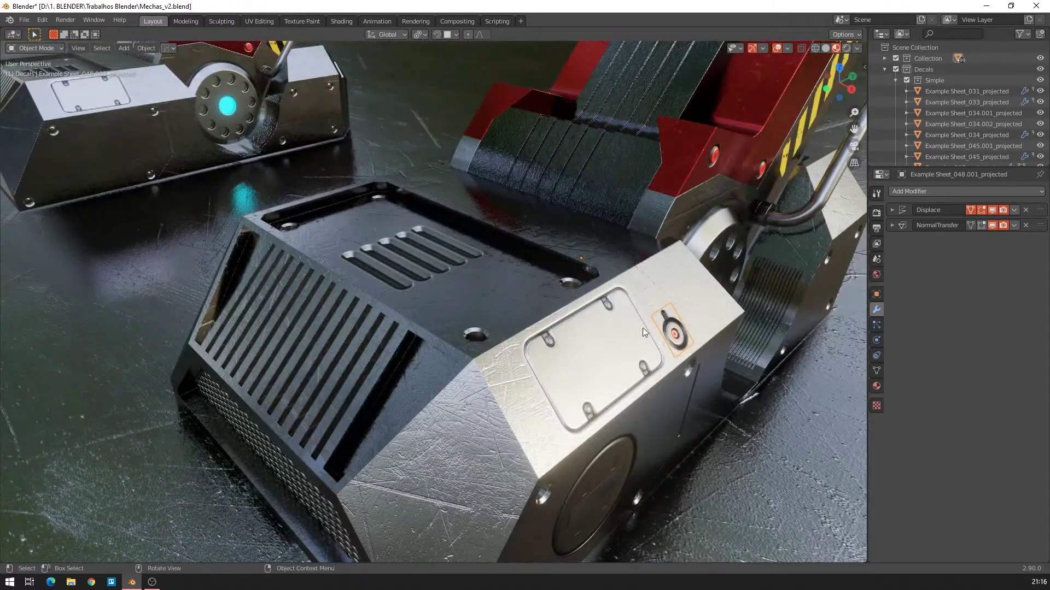
key(d)
click(619, 264)
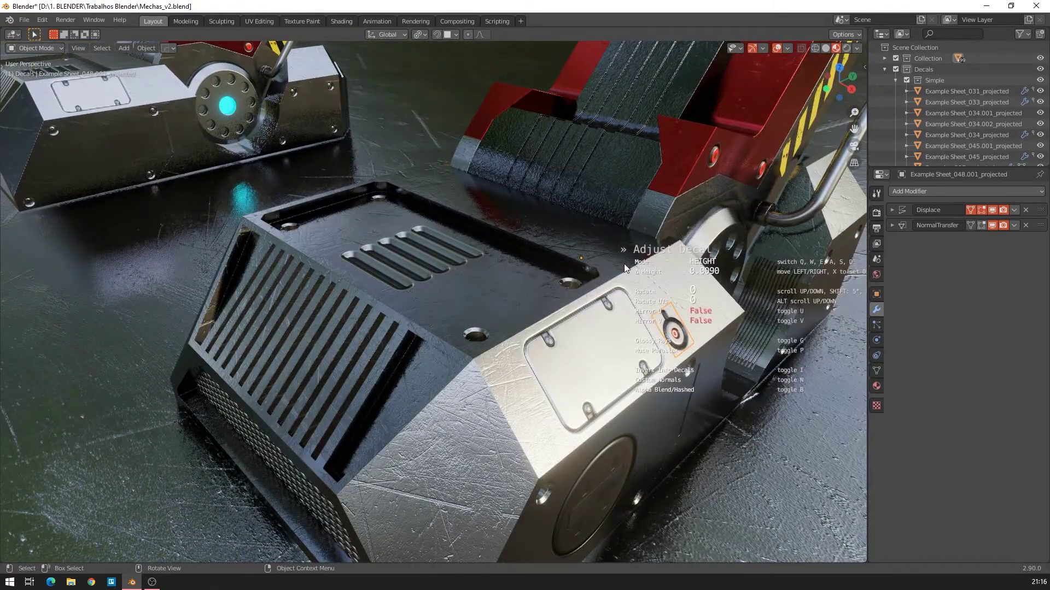
click(625, 264)
Examine the new decals on the foot up close and in the context of the whole mech.
scroll(621, 310, down, 3)
click(721, 398)
middle_drag(721, 398, 647, 385)
scroll(471, 386, up, 4)
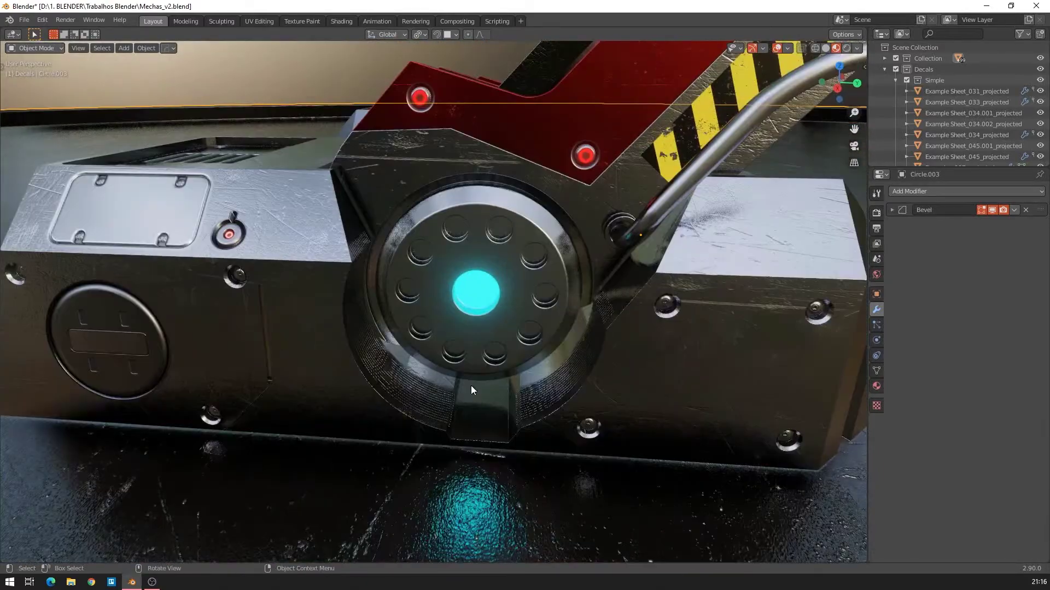
middle_drag(326, 360, 380, 378)
scroll(340, 365, up, 5)
scroll(355, 360, down, 8)
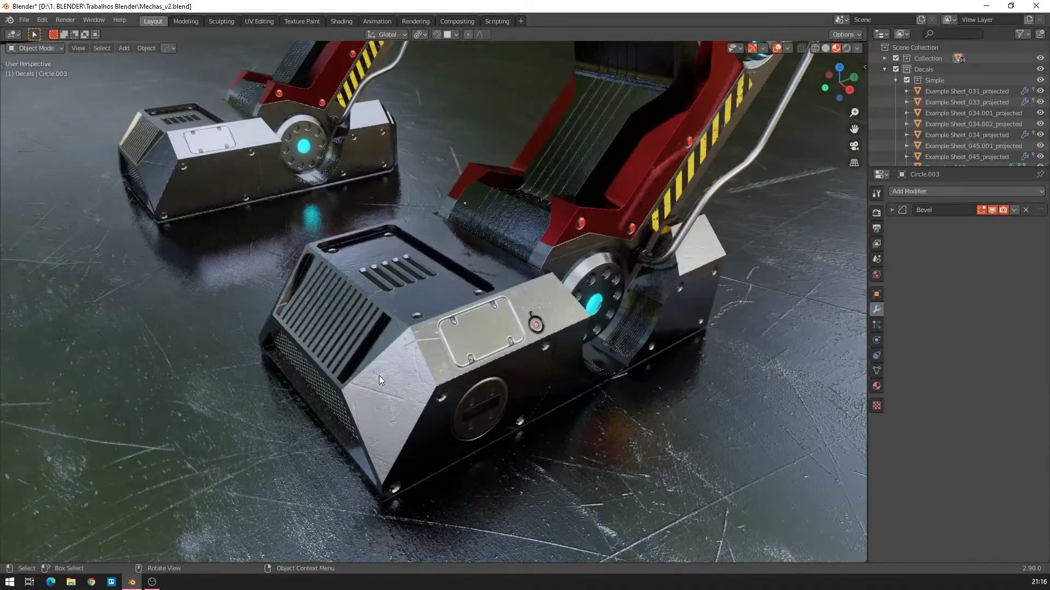
scroll(374, 366, down, 3)
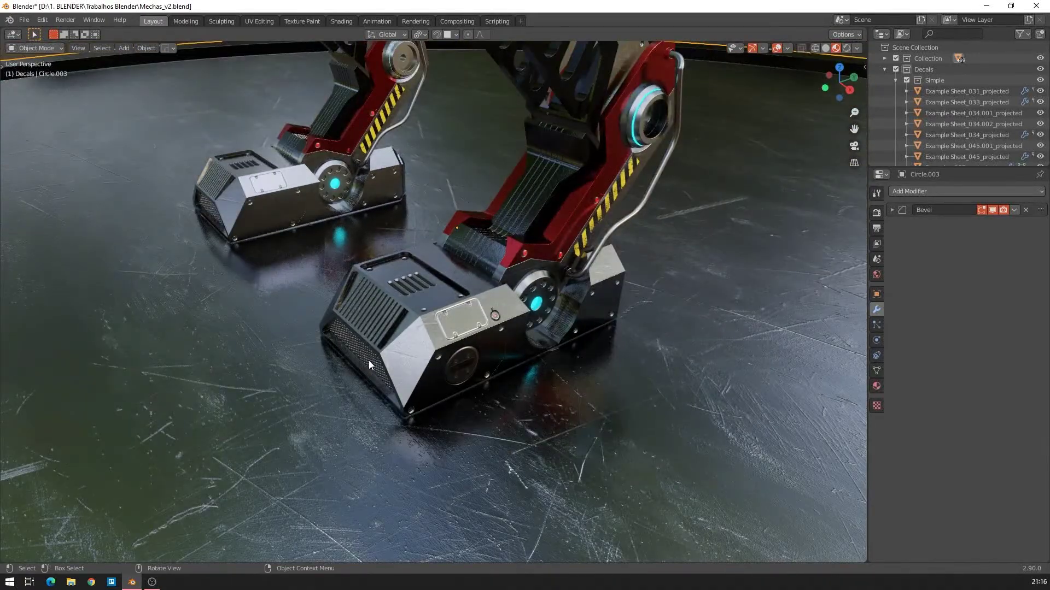
scroll(369, 360, down, 3)
middle_drag(369, 353, 352, 353)
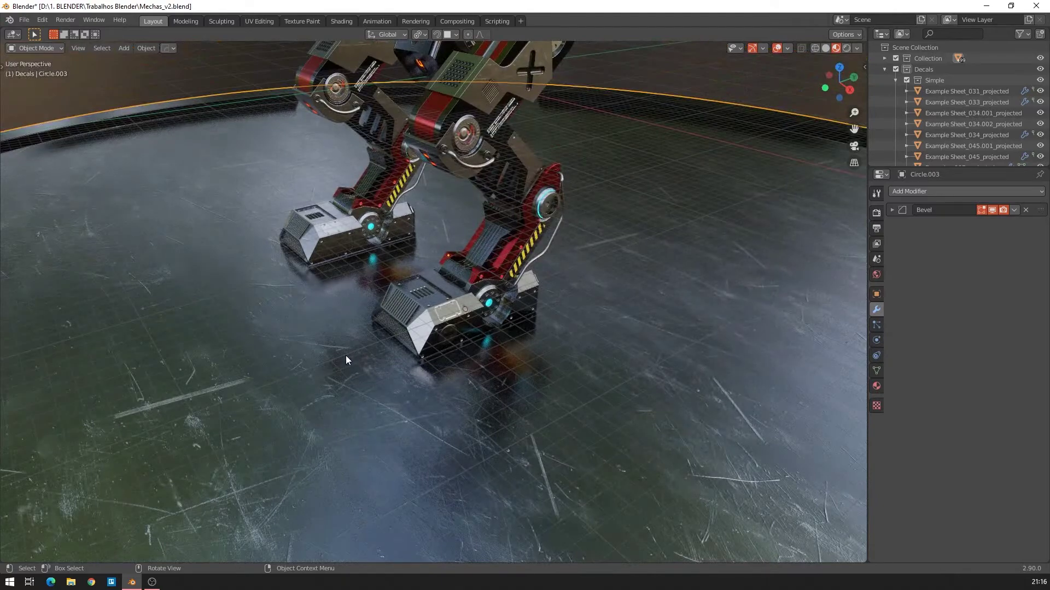
scroll(317, 334, down, 3)
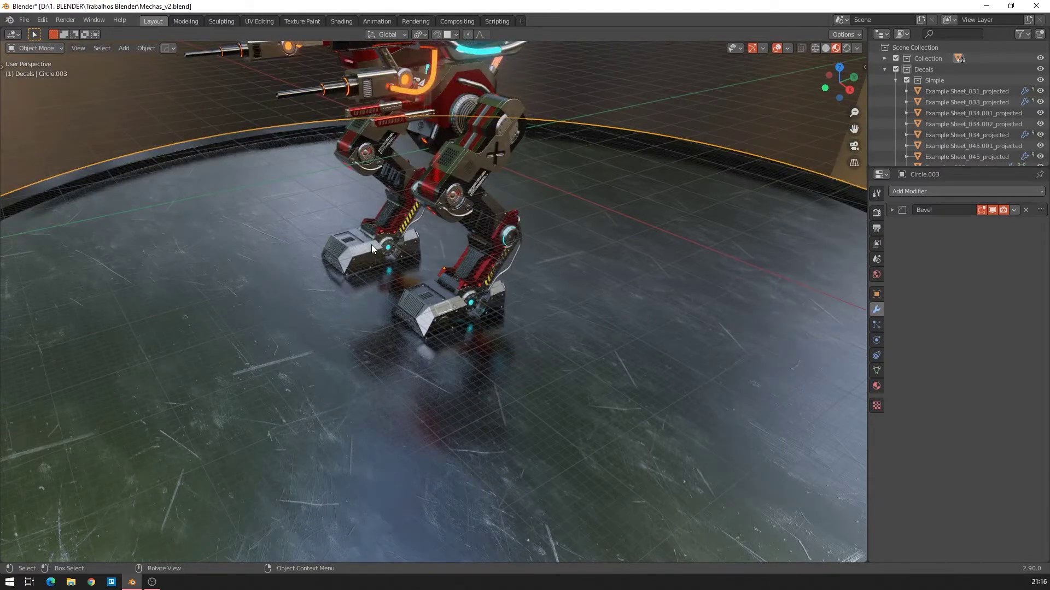
middle_drag(424, 252, 488, 225)
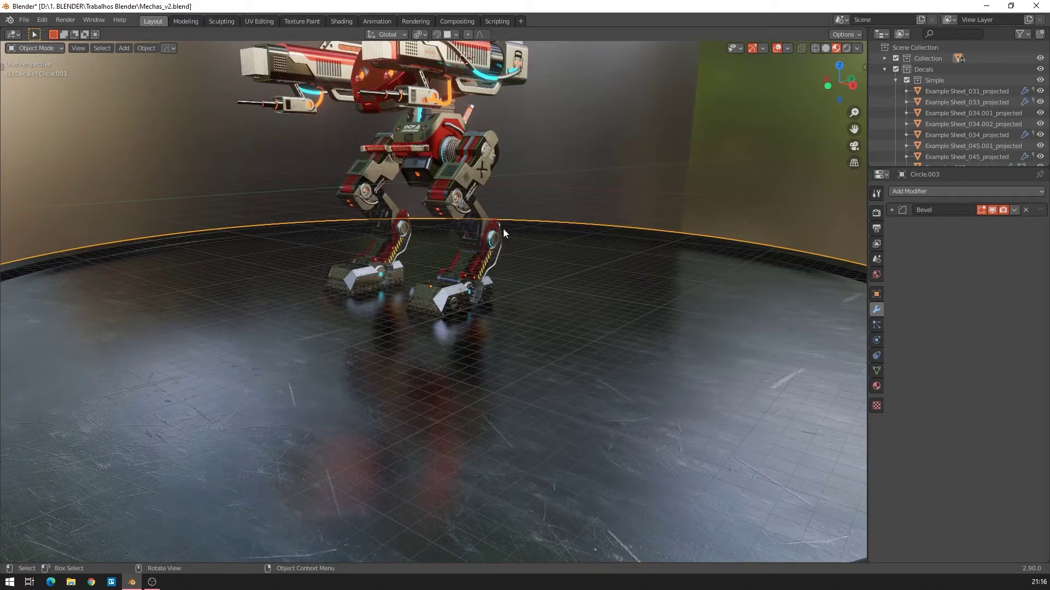
scroll(460, 268, up, 4)
middle_drag(471, 270, 443, 278)
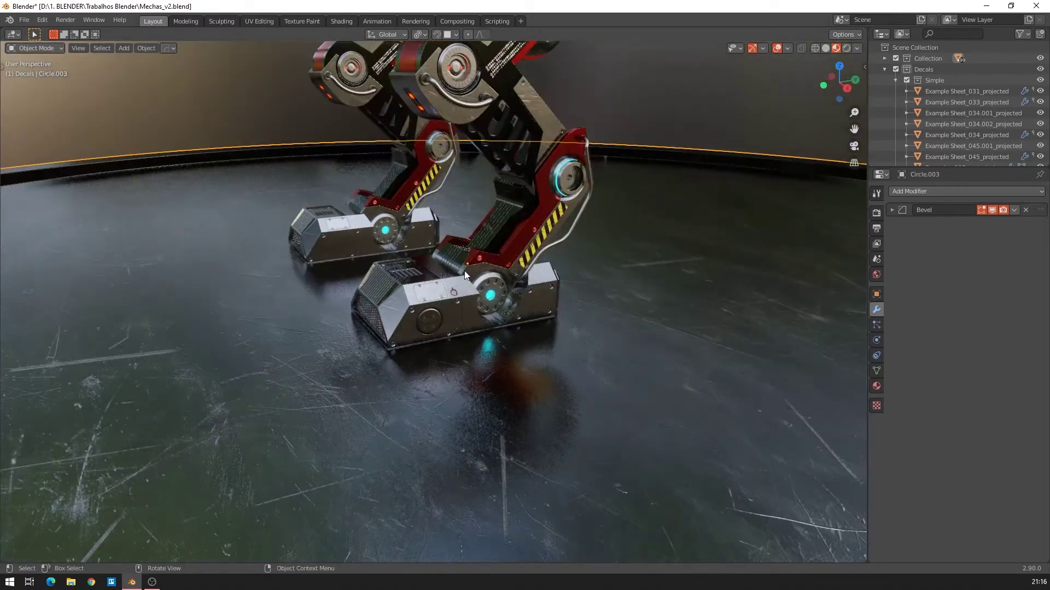
click(548, 236)
scroll(582, 226, up, 2)
click(582, 226)
key(d)
click(556, 169)
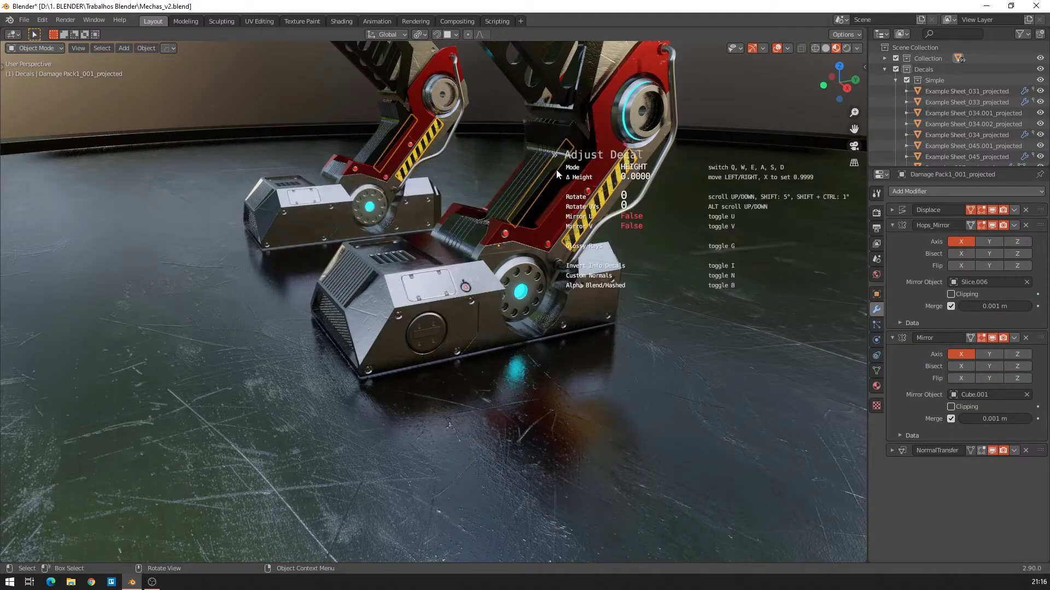
right_click(557, 170)
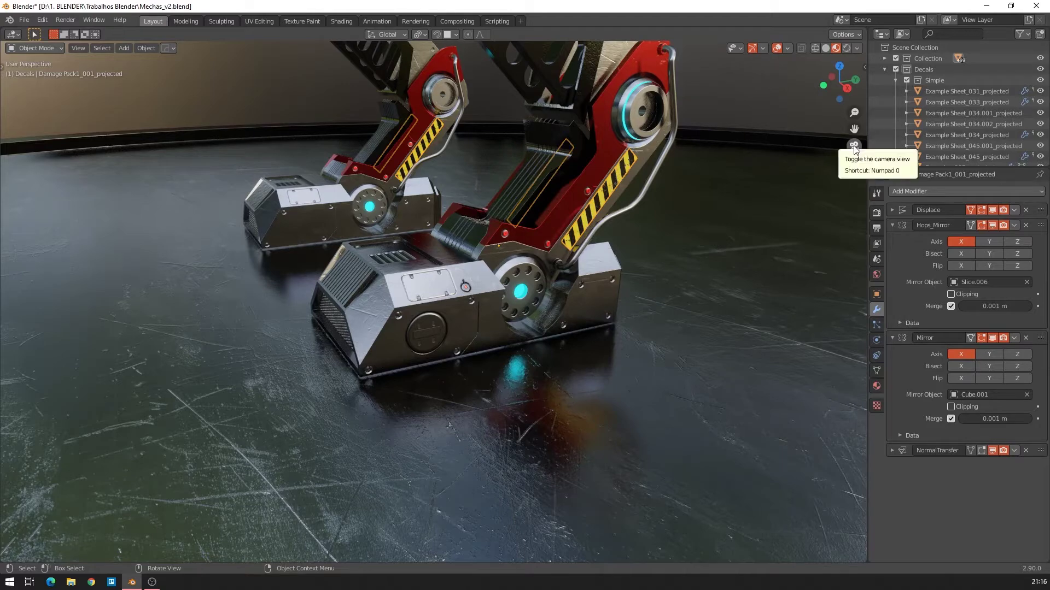
Look through the DECALmachine and MESHmachine options, example files and help resources in the MACHIN3 add-on section.
key(n)
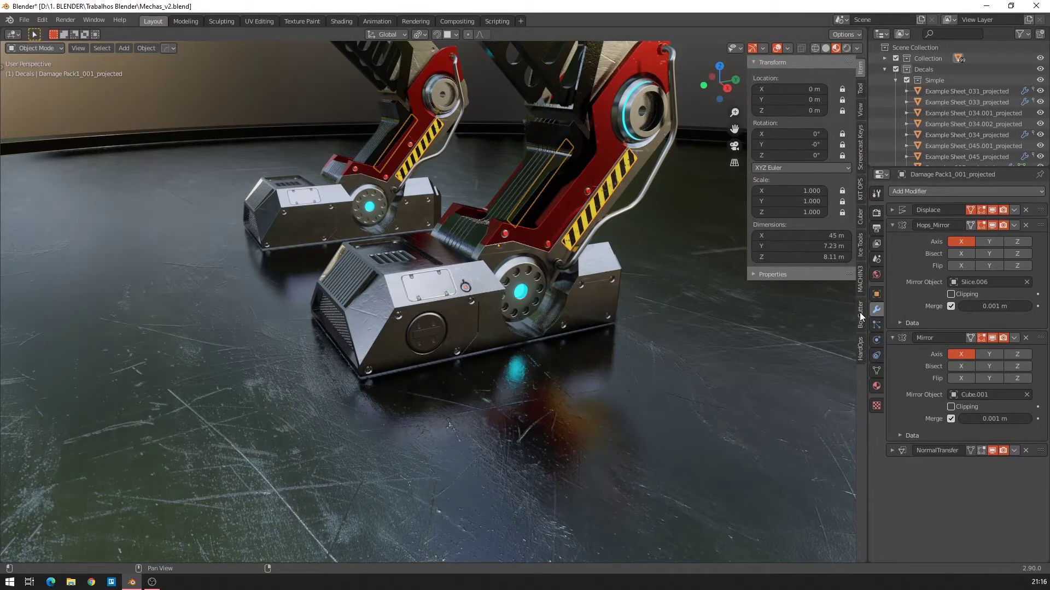
click(861, 278)
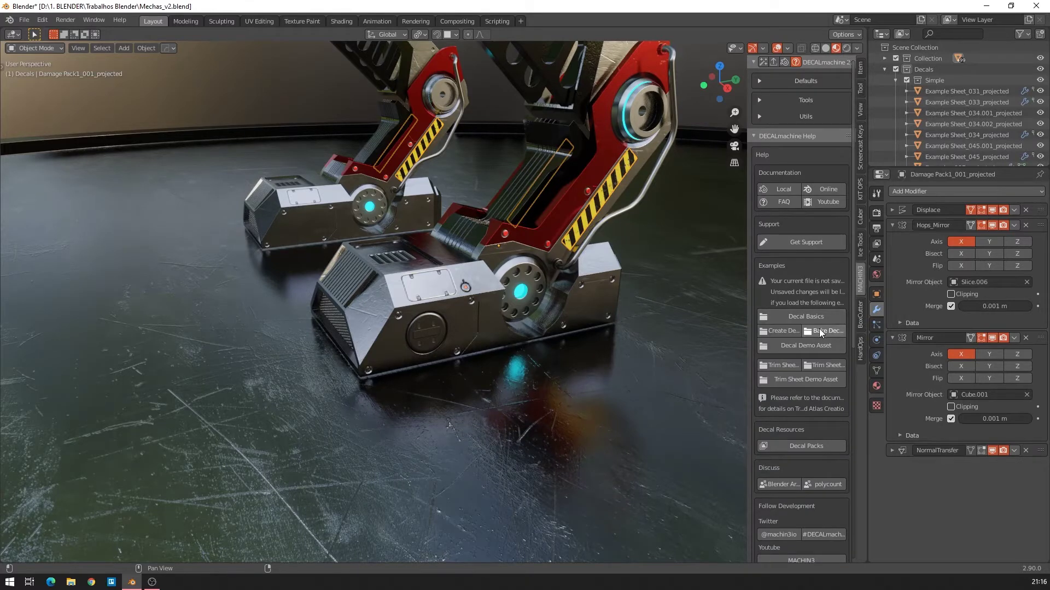
scroll(800, 330, down, 10)
scroll(797, 333, down, 4)
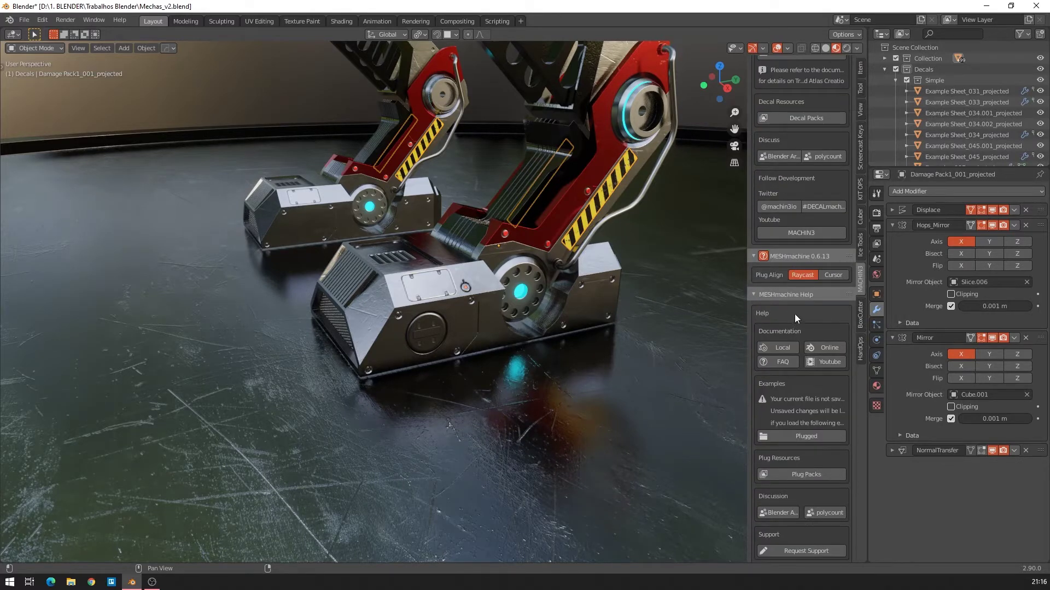
scroll(794, 314, down, 2)
scroll(795, 314, up, 3)
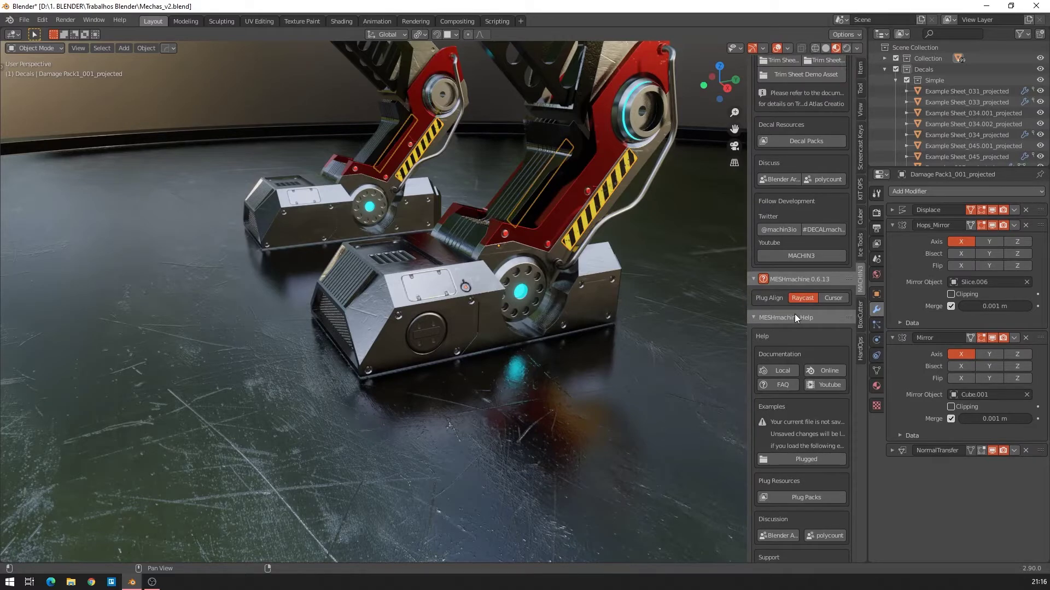
scroll(795, 317, up, 4)
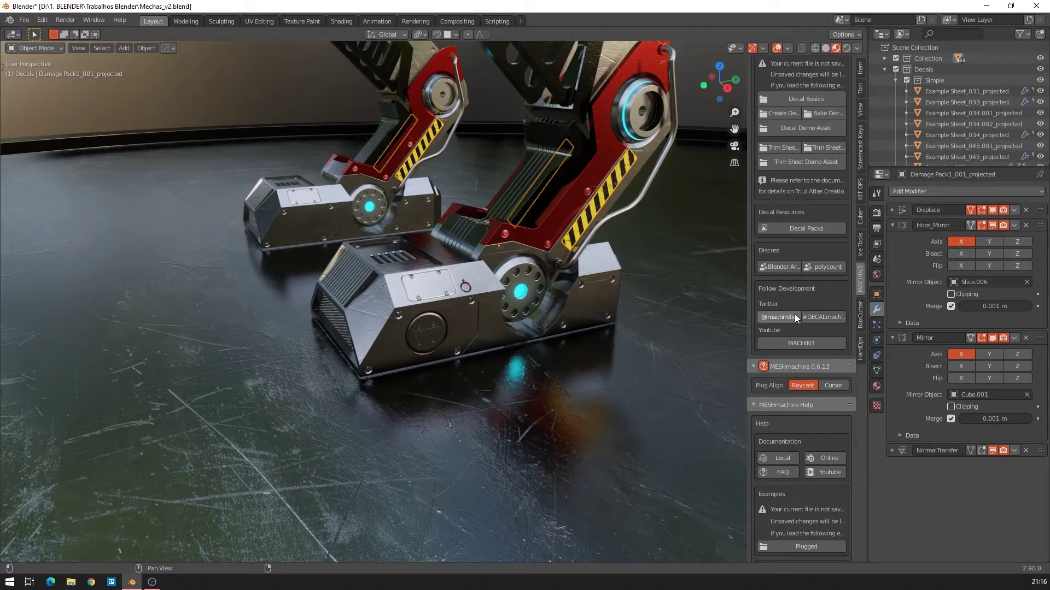
scroll(795, 313, up, 3)
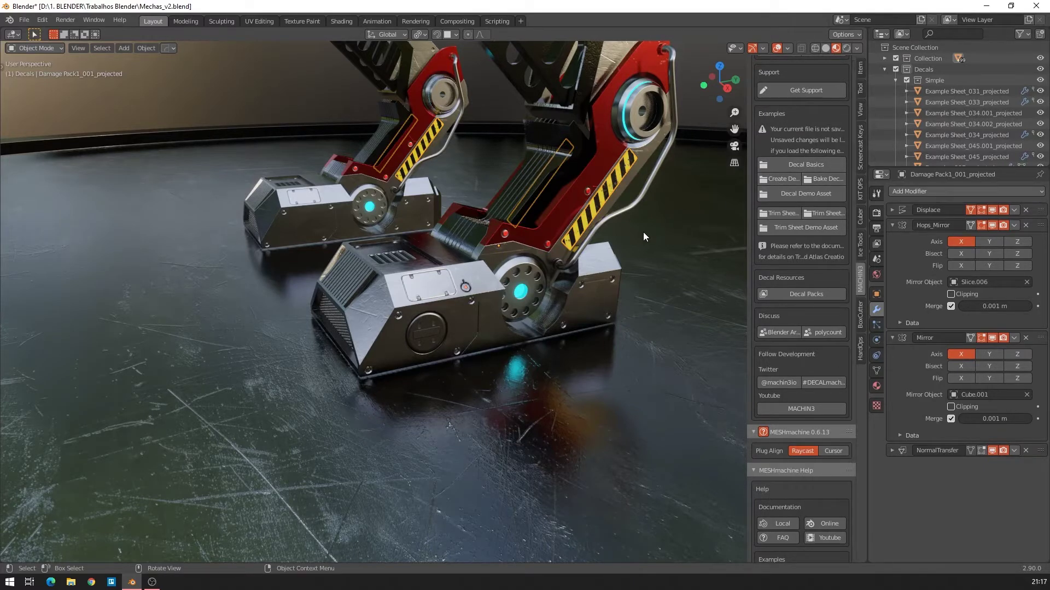
Examine the scratched and worn surfaces of the mech's feet, gun arm, top rail and thigh armour up close.
click(612, 327)
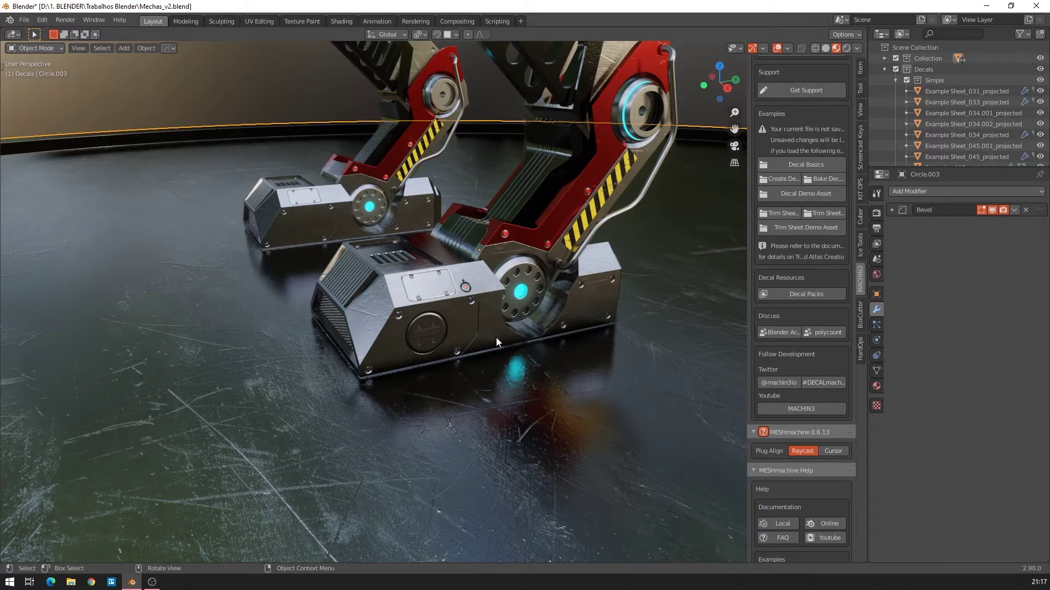
middle_drag(495, 336, 506, 343)
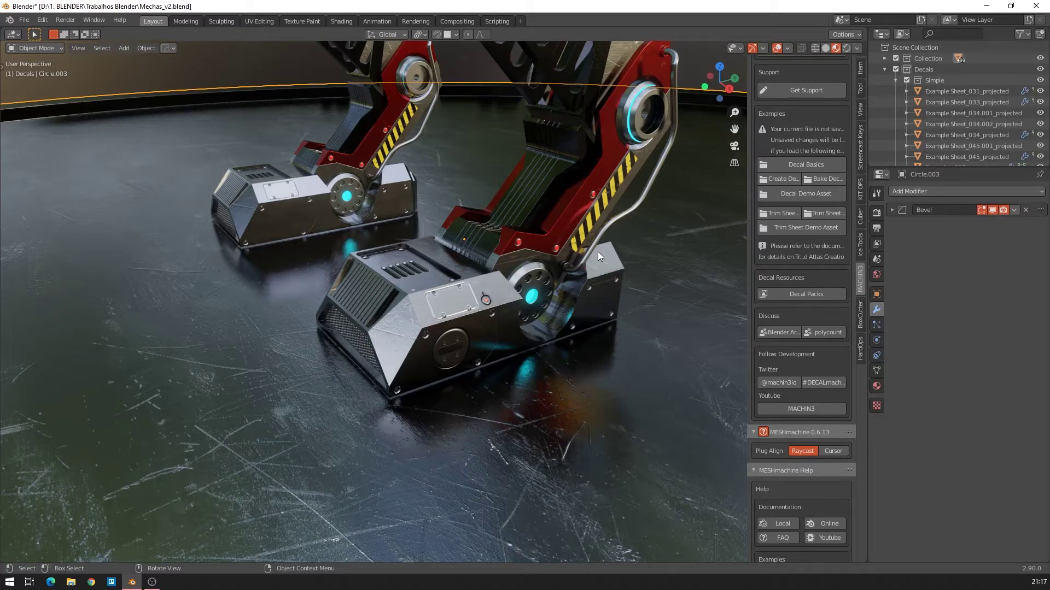
middle_drag(598, 252, 532, 222)
shift+middle_drag(390, 140, 427, 346)
scroll(428, 346, up, 4)
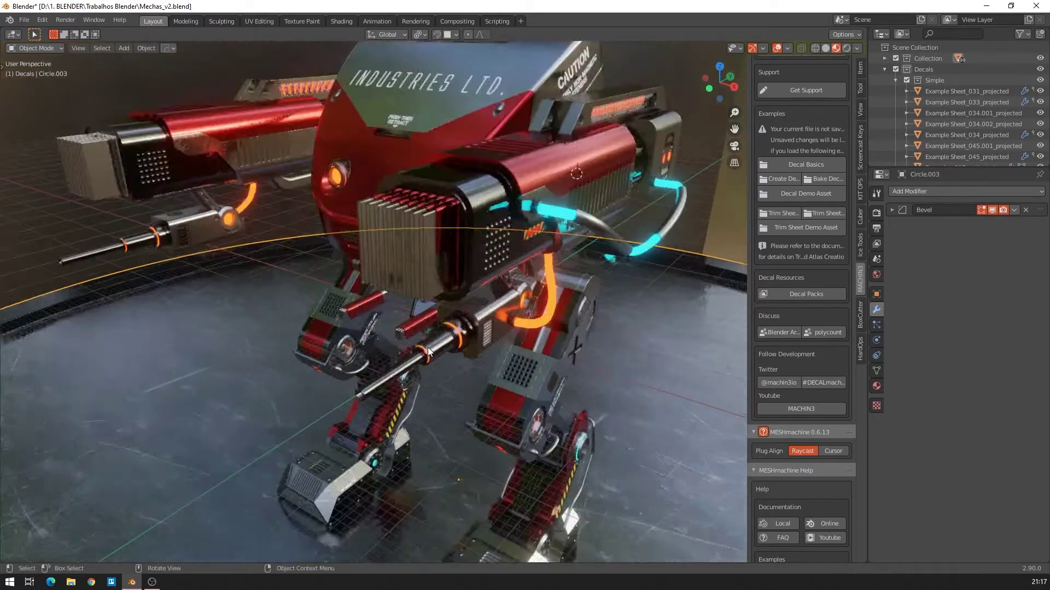
middle_drag(464, 314, 422, 337)
middle_drag(301, 308, 333, 274)
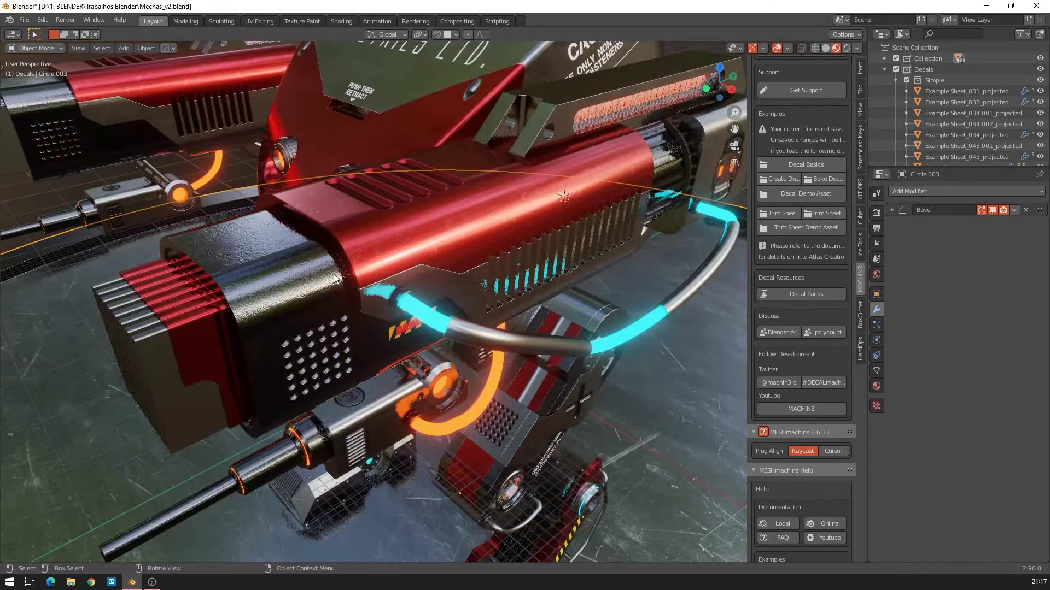
scroll(333, 276, up, 2)
middle_drag(158, 287, 215, 273)
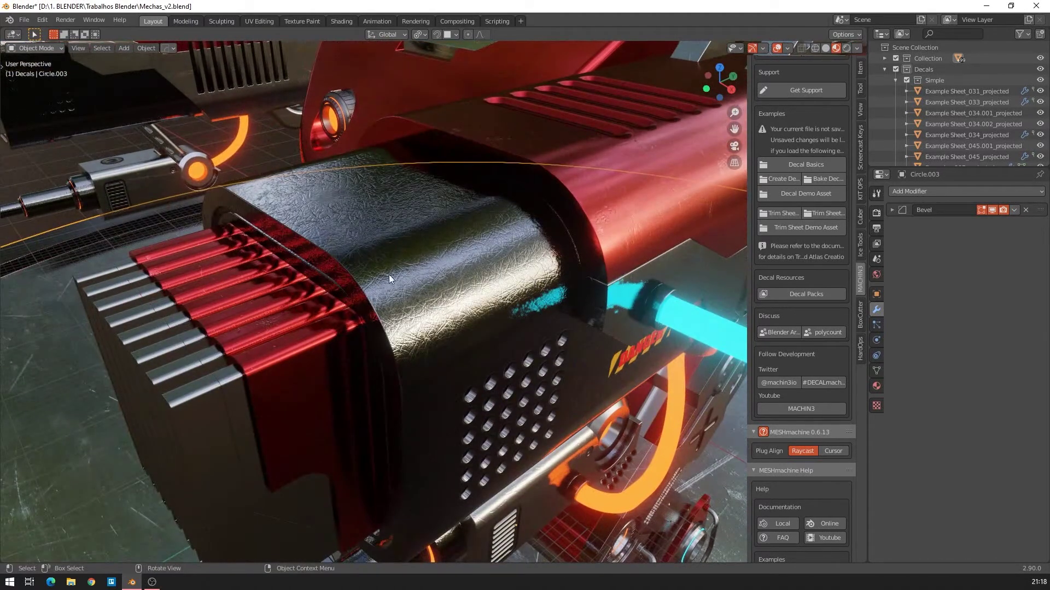
mouse_move(261, 338)
middle_down()
mouse_move(250, 357)
mouse_move(236, 353)
mouse_move(241, 342)
middle_up()
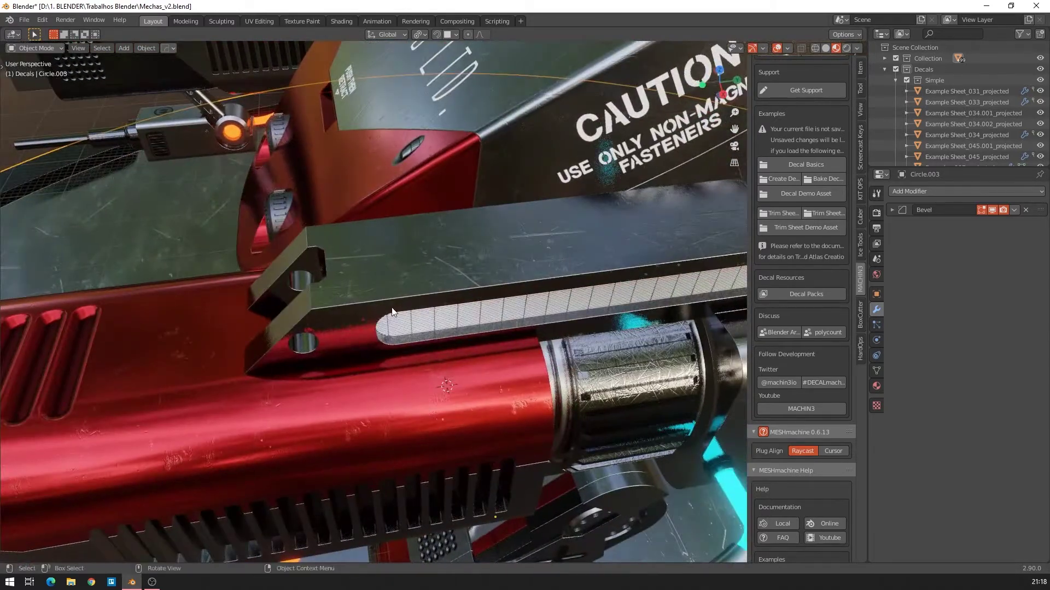
middle_drag(380, 315, 384, 218)
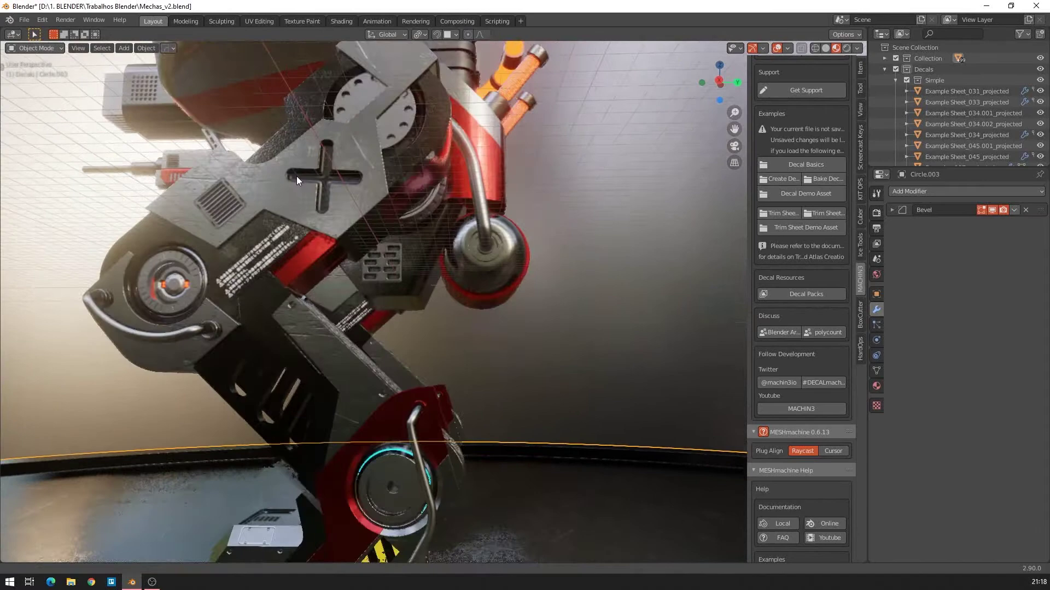
middle_drag(308, 179, 492, 197)
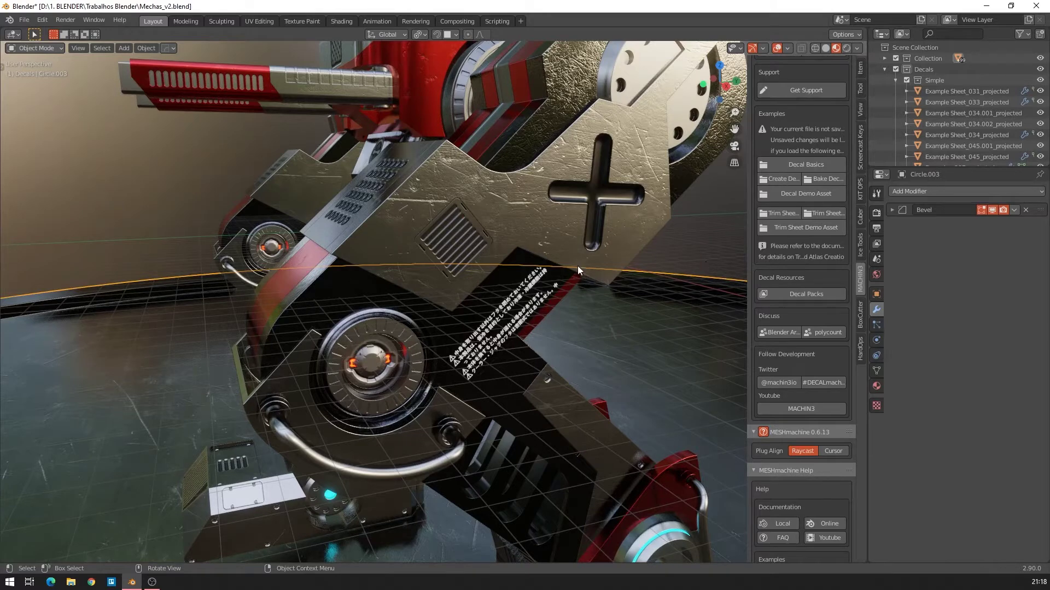
Review the floor material's SMUDGR Pro scratches settings, including the scratch texture library, base color mixing, mapping and anti-tiling options.
click(874, 386)
scroll(939, 281, down, 4)
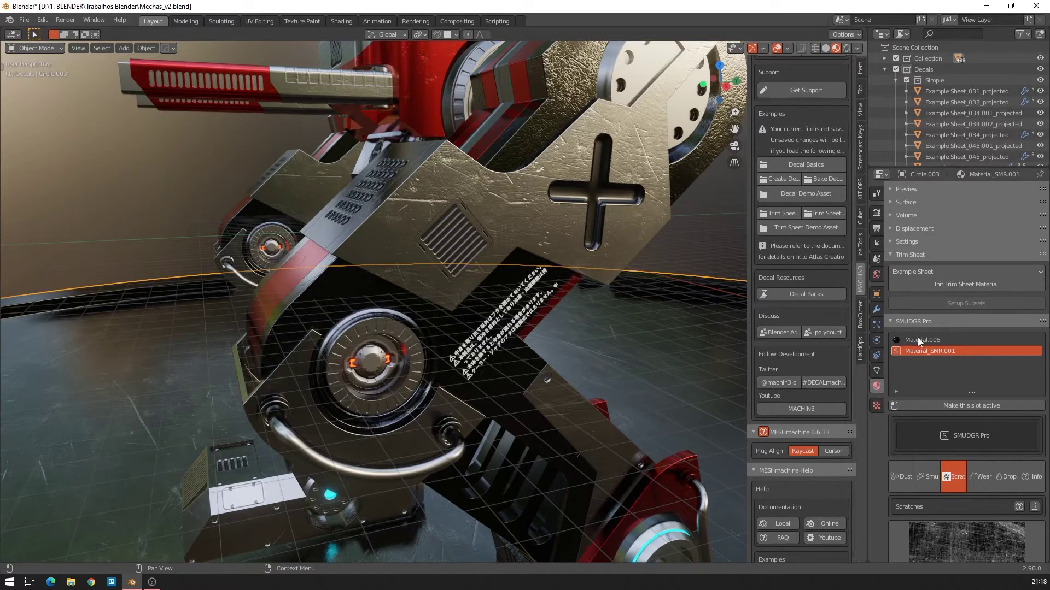
scroll(933, 391, down, 9)
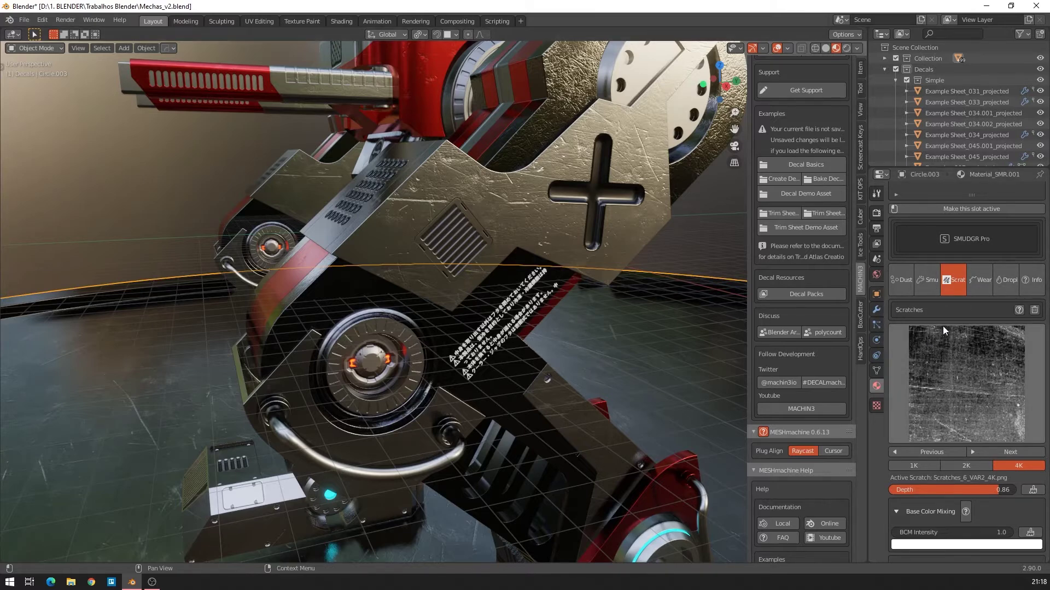
click(940, 356)
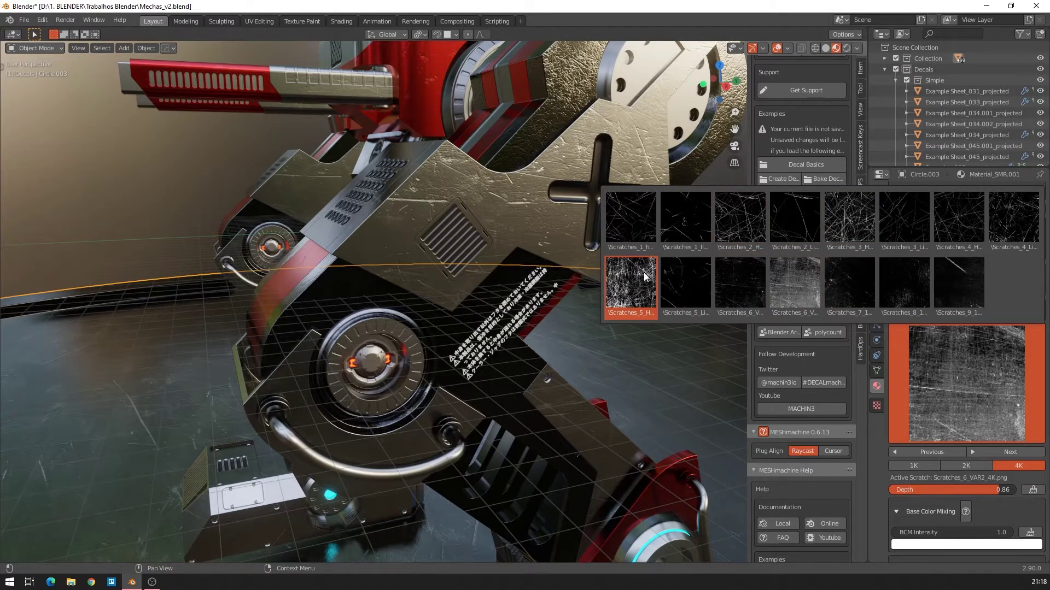
scroll(983, 386, down, 4)
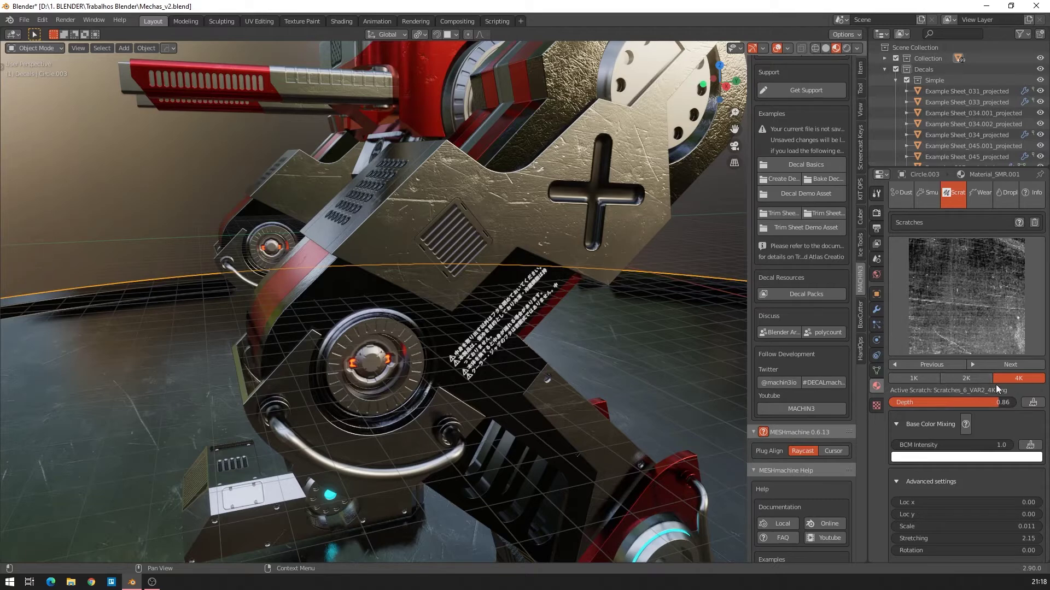
scroll(995, 385, down, 7)
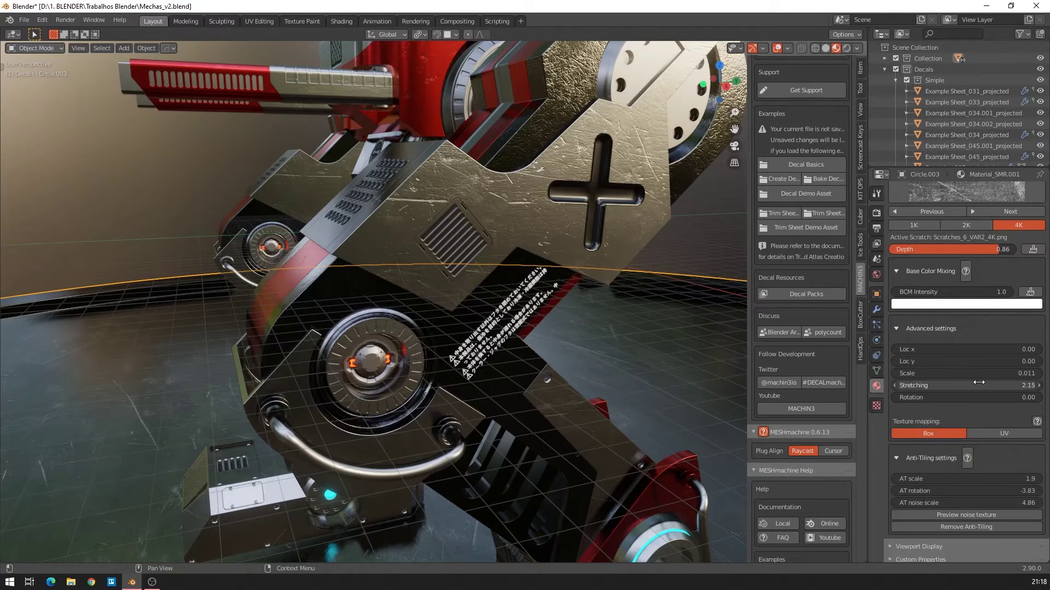
scroll(937, 377, down, 1)
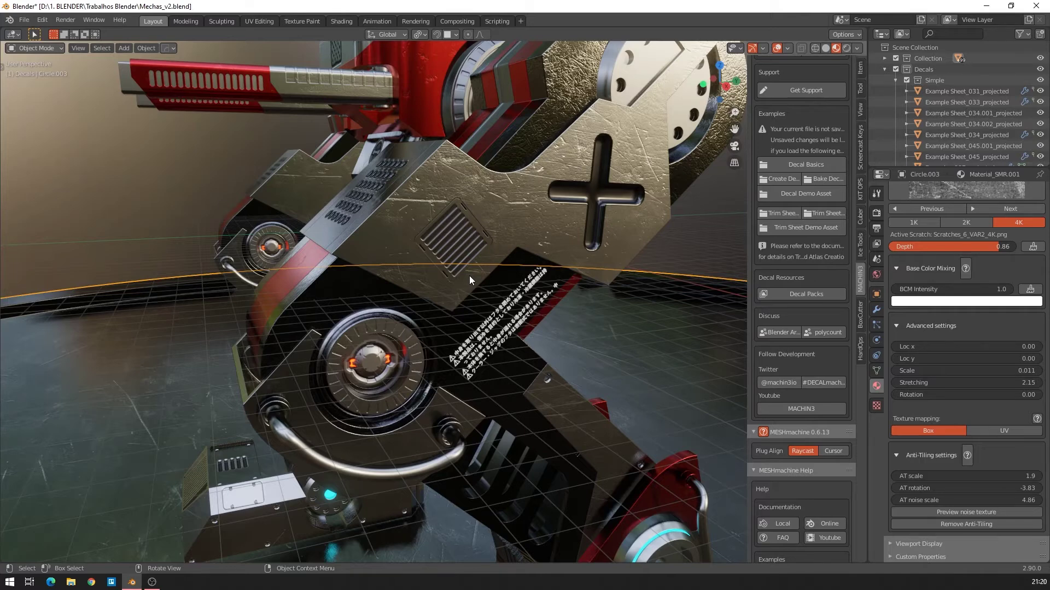
Set the thigh armour plate's scratch anti-tiling to scale 1.9, rotation -3.78 and noise scale 4.70.
click(511, 213)
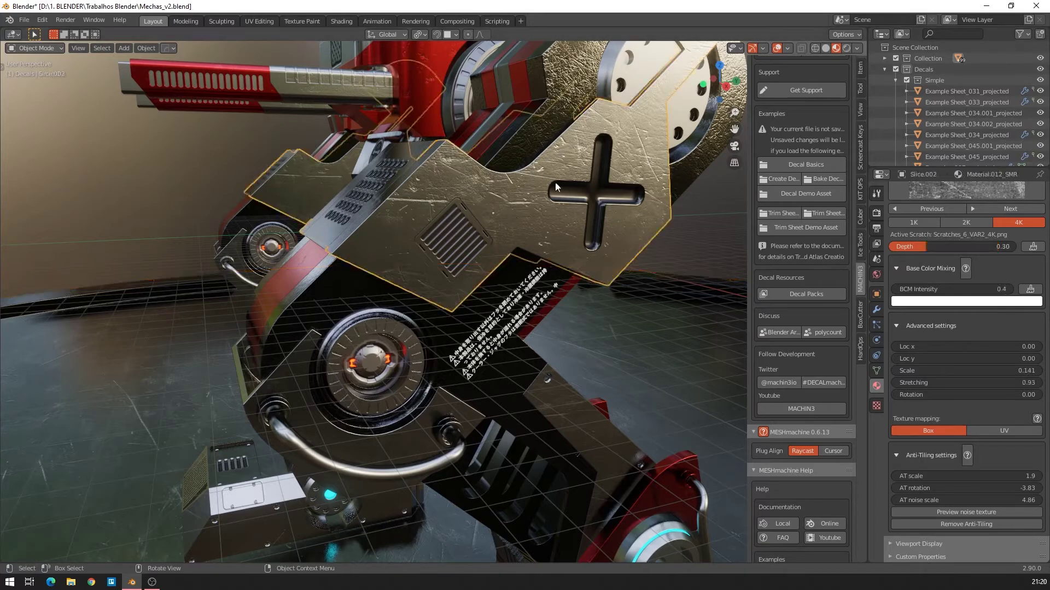
scroll(975, 254, up, 5)
scroll(973, 320, down, 5)
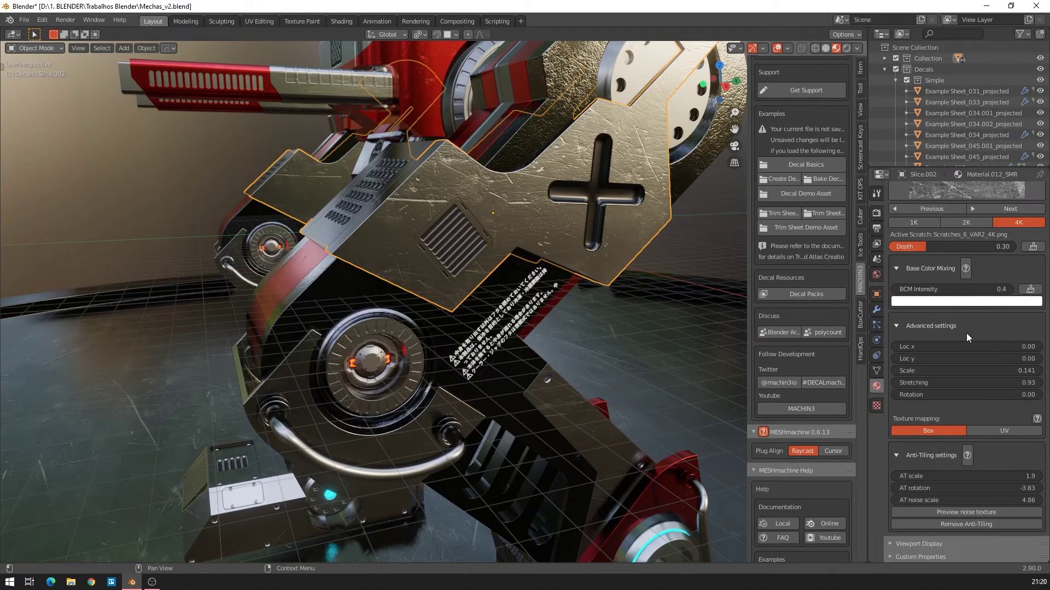
mouse_move(978, 488)
mouse_down()
mouse_move(996, 488)
mouse_move(976, 487)
mouse_up()
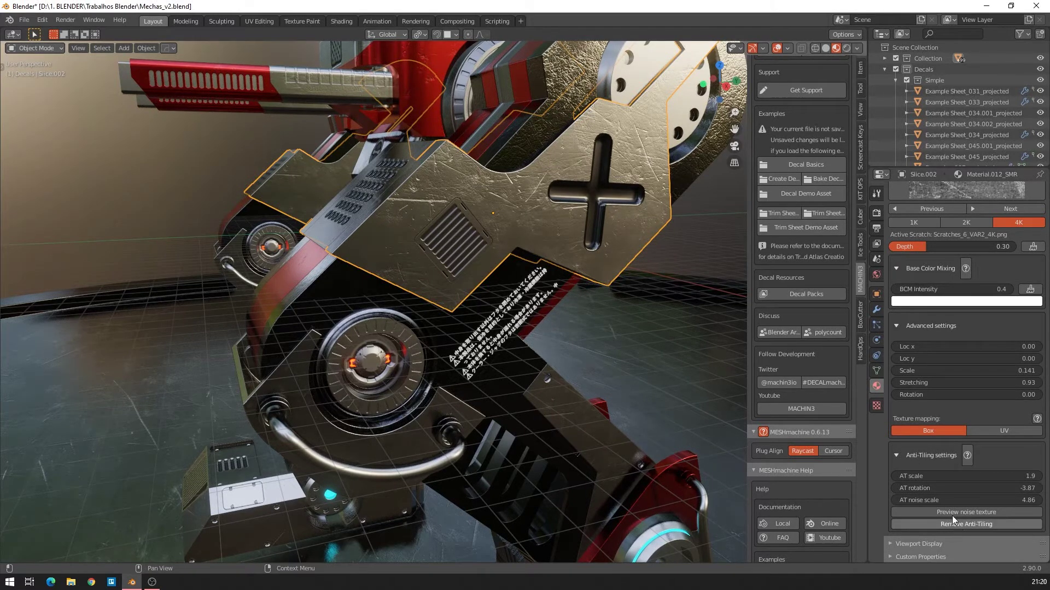
mouse_move(946, 500)
mouse_down()
mouse_move(971, 499)
mouse_move(954, 500)
mouse_up()
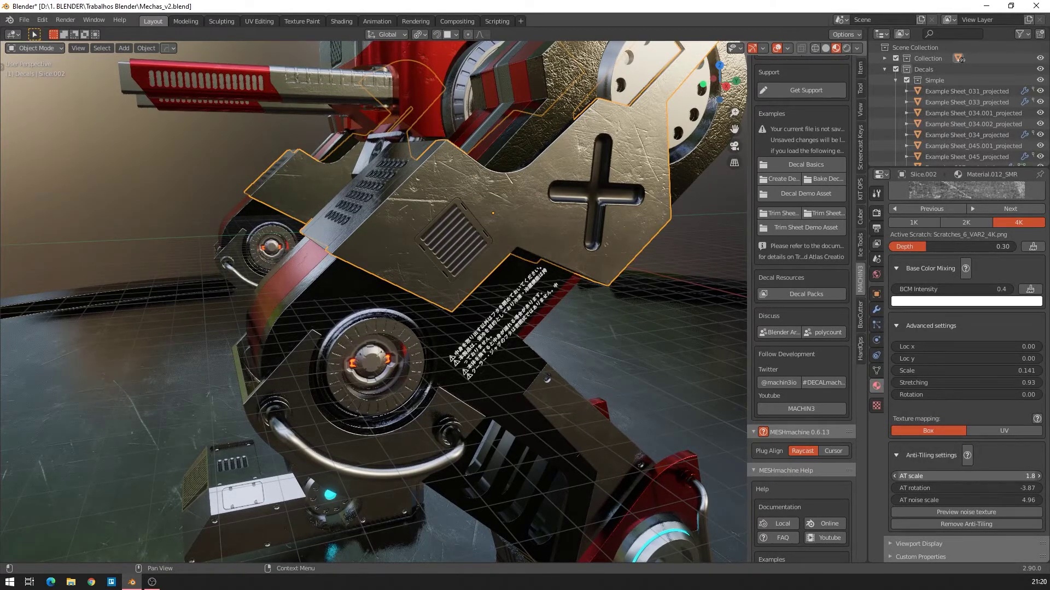
mouse_move(940, 488)
mouse_down()
mouse_move(958, 500)
mouse_move(921, 500)
mouse_move(930, 500)
mouse_up()
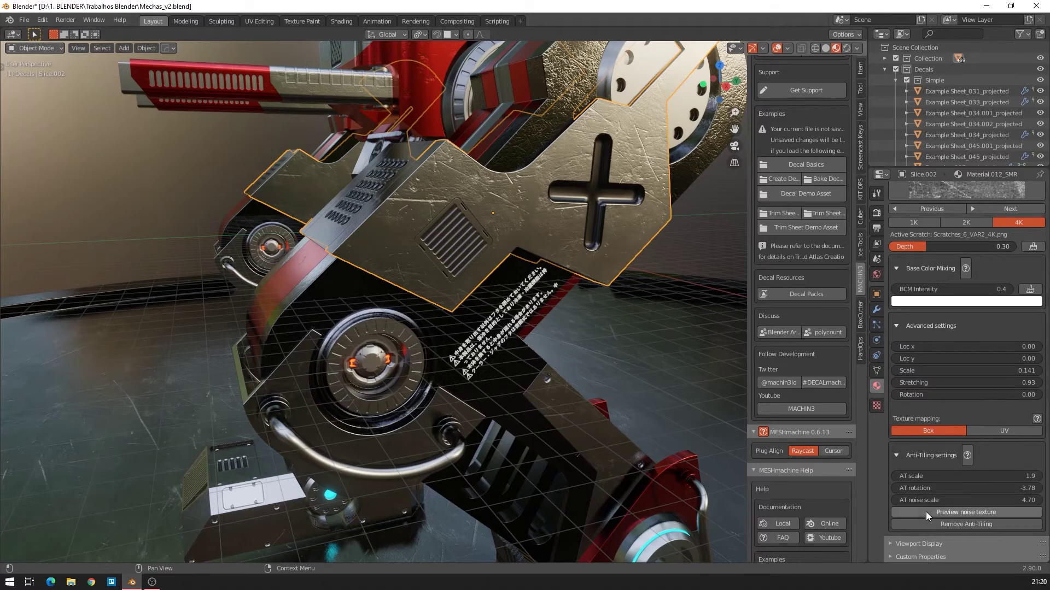
Set the thigh plate's scratch scale to 0.271, with anti-tiling scale 0.9, rotation -2.98 and noise scale 6.46.
drag(980, 371, 1006, 371)
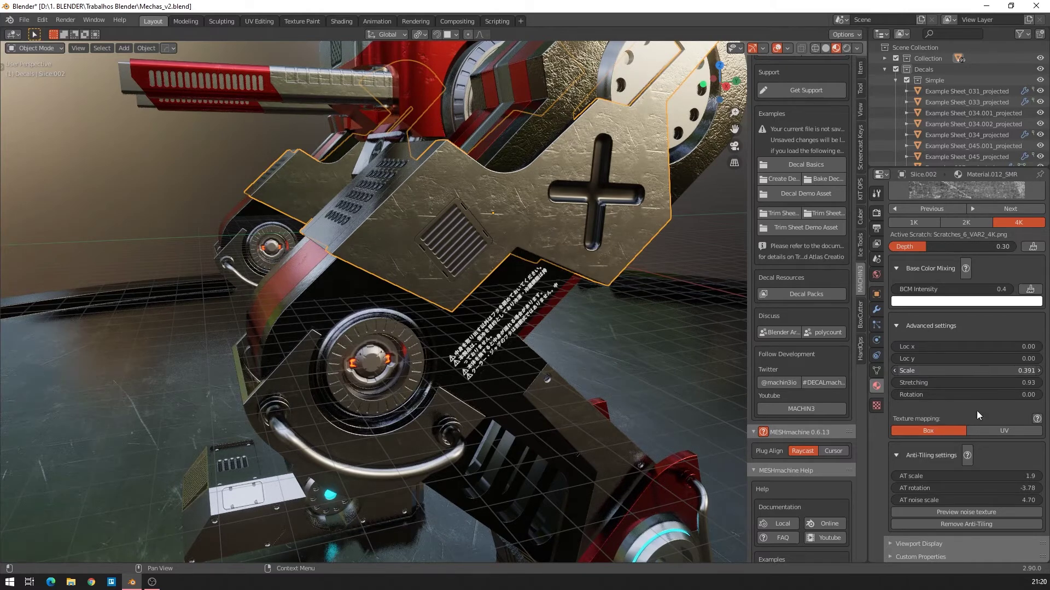
drag(962, 476, 973, 476)
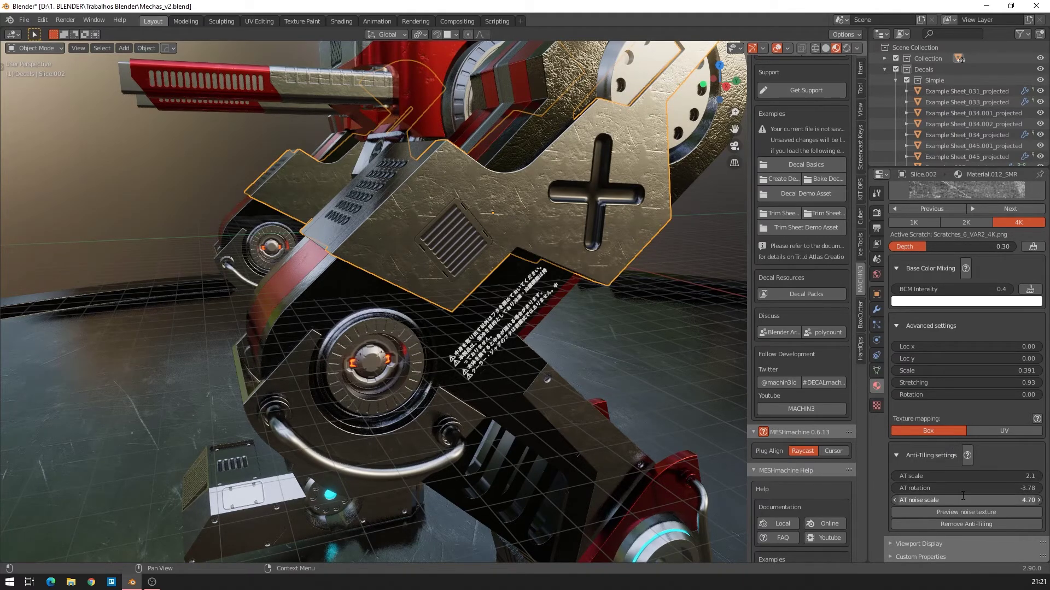
mouse_move(954, 487)
mouse_down()
mouse_move(972, 500)
mouse_move(930, 500)
mouse_move(925, 476)
mouse_move(947, 500)
mouse_up()
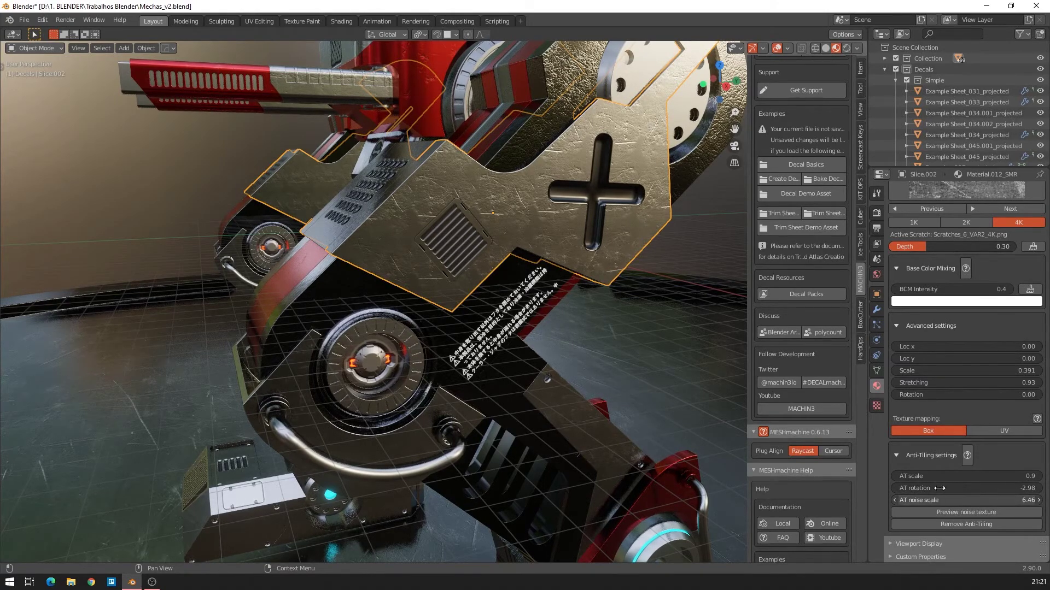
drag(982, 372, 973, 372)
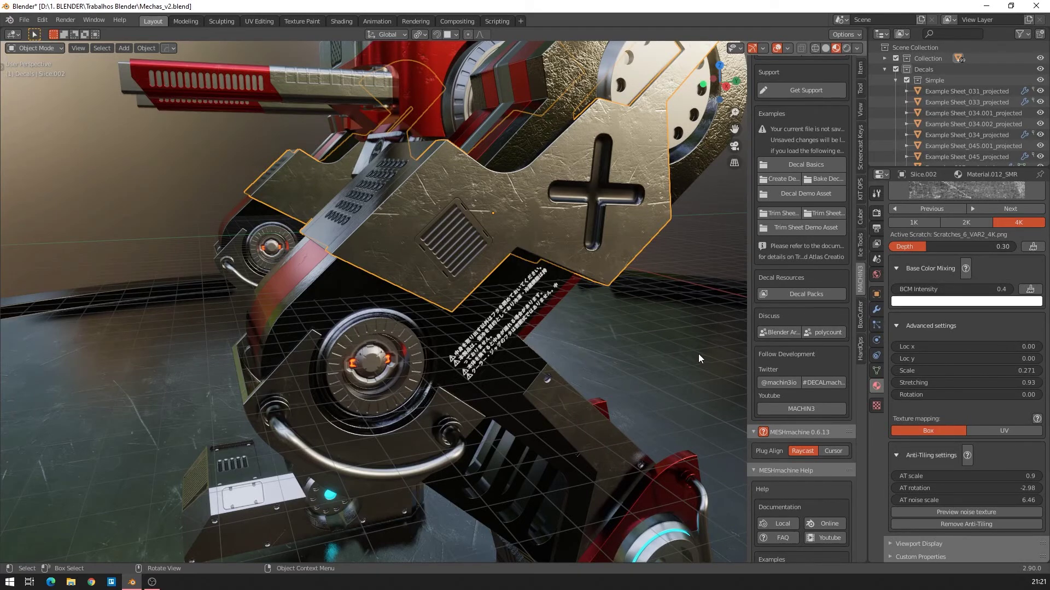
middle_drag(461, 328, 461, 328)
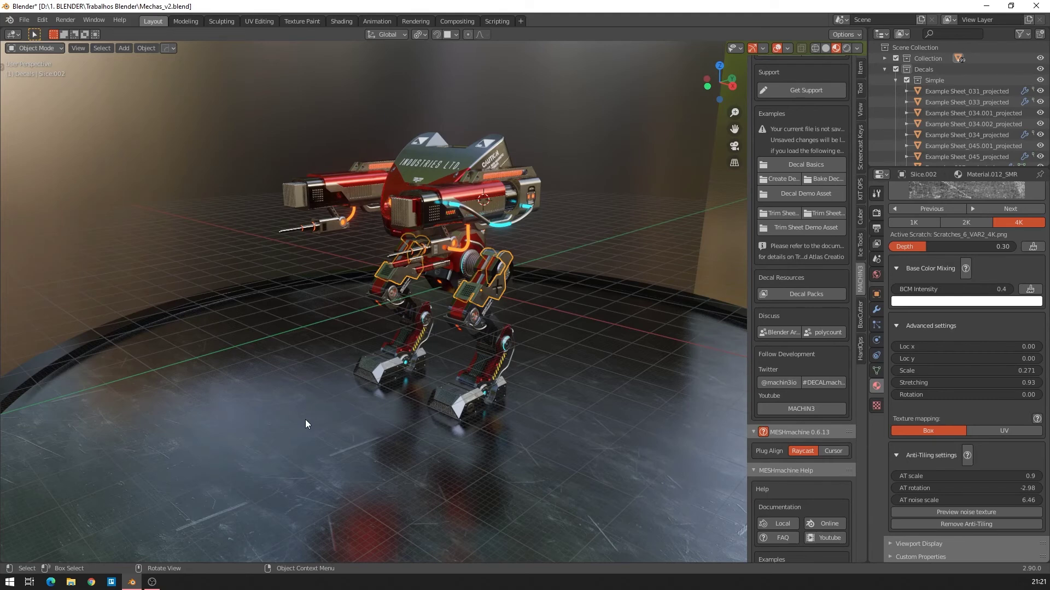
middle_drag(486, 415, 546, 431)
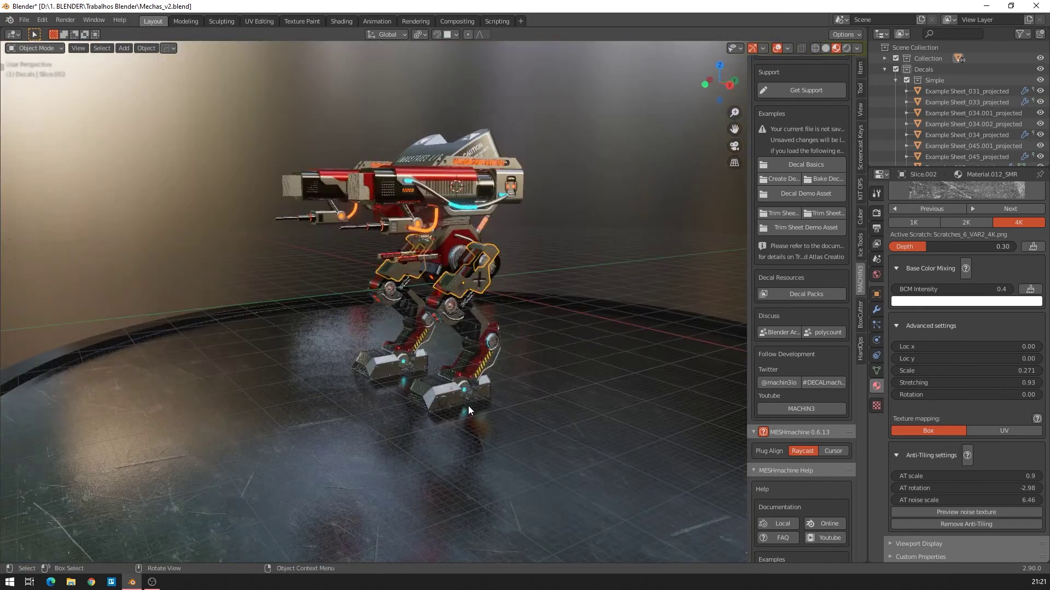